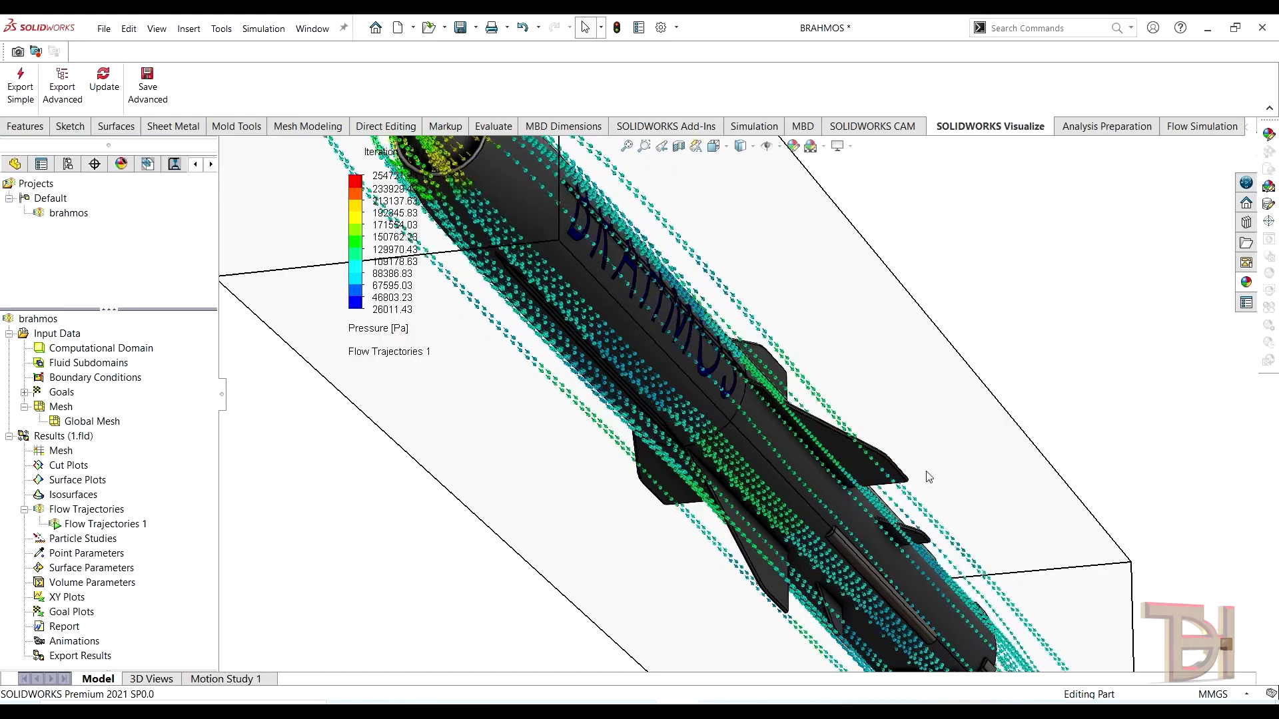
# - Zoom and orbit to inspect the pressure trajectories at the missile's nose ring and side
pyautogui.scroll(3, 599, 260)
pyautogui.scroll(-8, 489, 177)
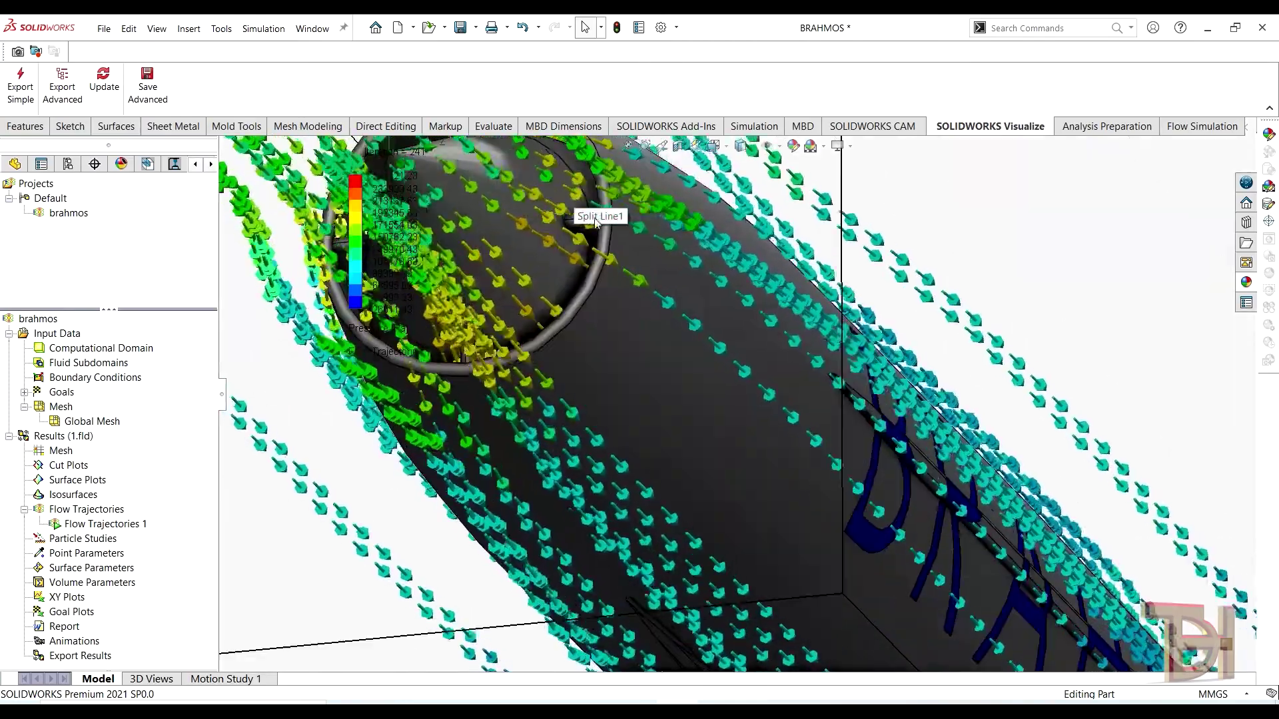
pyautogui.scroll(-4, 652, 397)
pyautogui.scroll(-2, 657, 398)
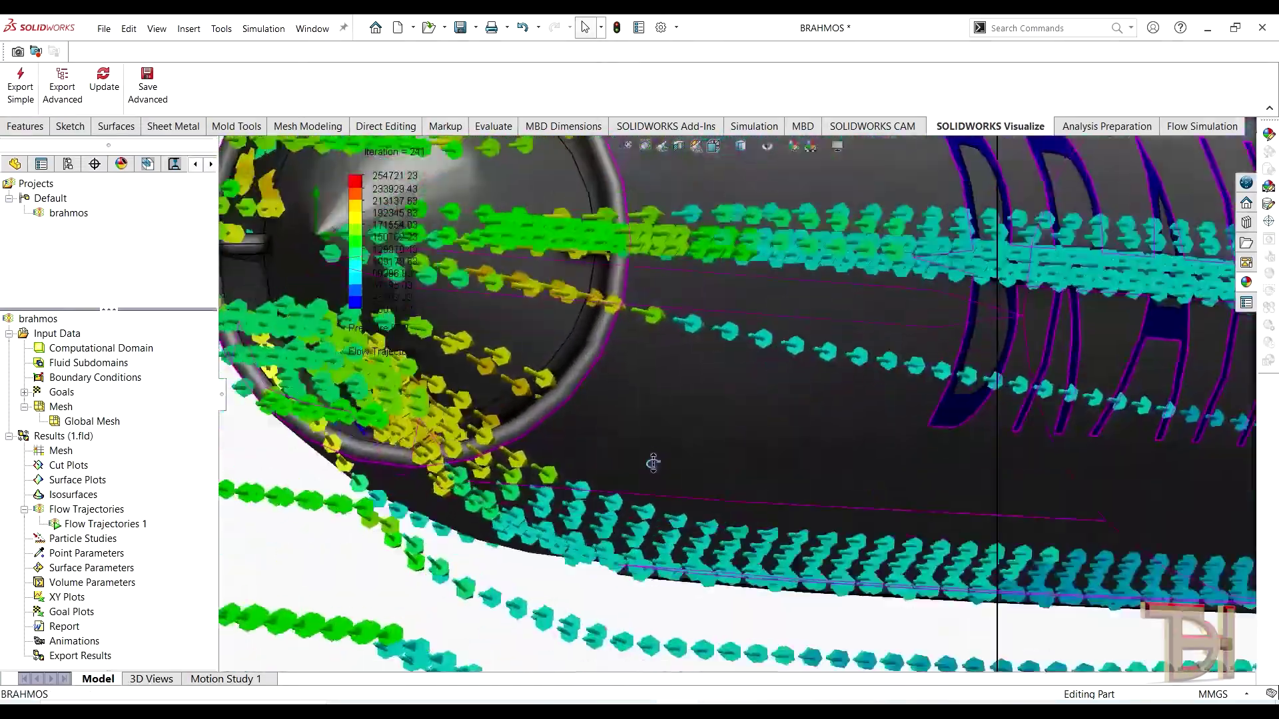
pyautogui.scroll(-2, 650, 463)
pyautogui.scroll(-2, 648, 473)
pyautogui.scroll(-3, 590, 227)
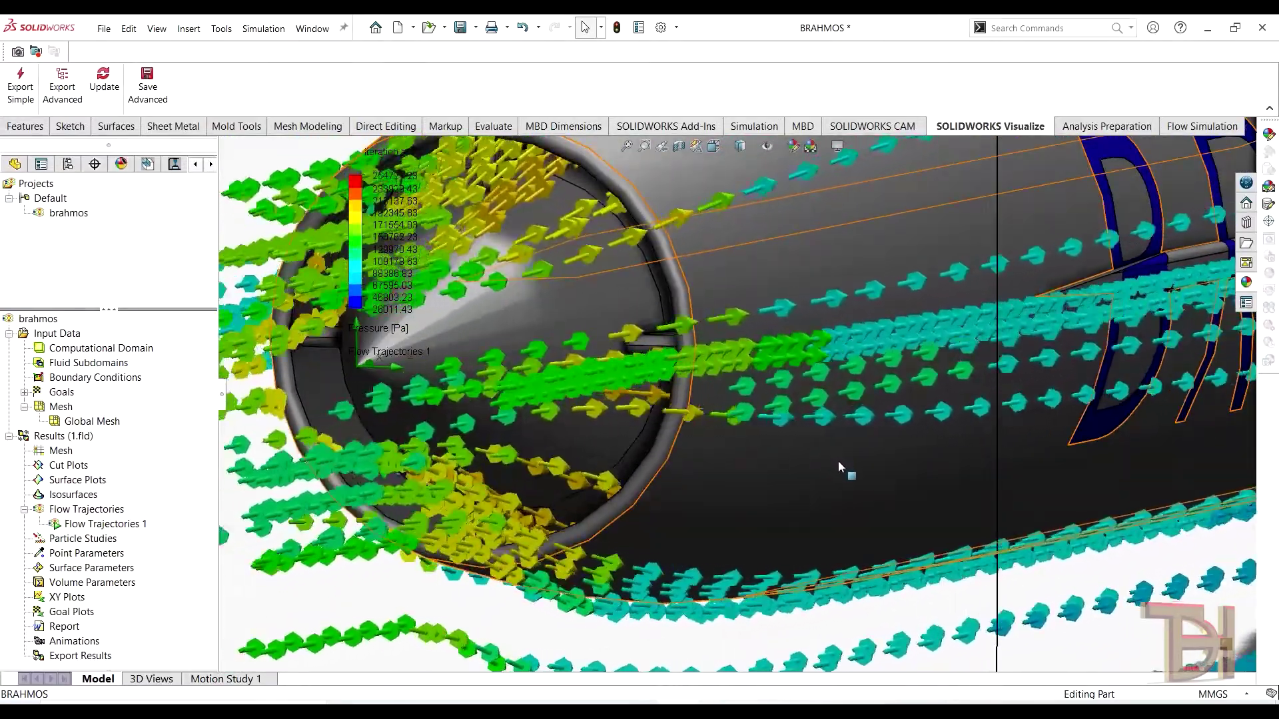
pyautogui.scroll(3, 837, 466)
pyautogui.moveTo(837, 466)
pyautogui.mouseDown(button='middle')
pyautogui.moveTo(889, 474)
pyautogui.moveTo(978, 441)
pyautogui.mouseUp(button='middle')
pyautogui.scroll(5, 1113, 395)
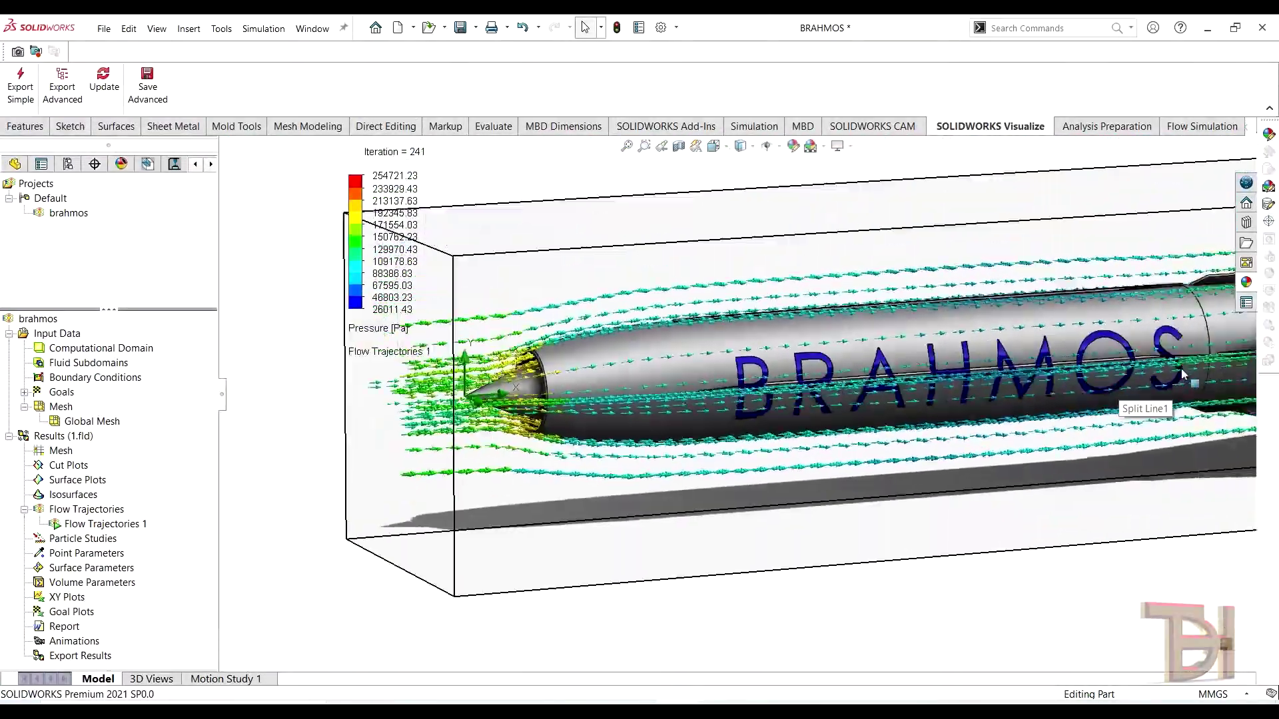
pyautogui.moveTo(1181, 371)
pyautogui.mouseDown(button='middle')
pyautogui.moveTo(1193, 357)
pyautogui.moveTo(1203, 386)
pyautogui.mouseUp(button='middle')
pyautogui.scroll(-3, 1207, 403)
pyautogui.scroll(5, 1208, 403)
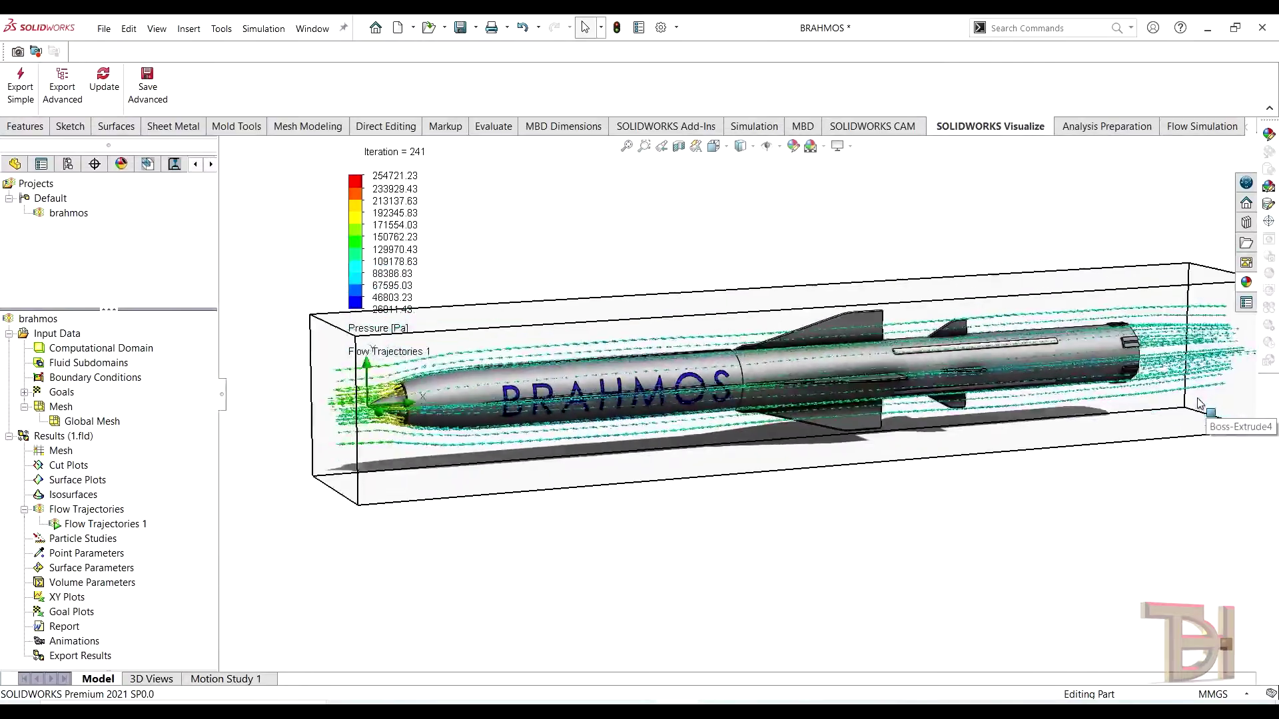
# - Zoom along the body and tail trajectories, view the nose obliquely, and orbit the plain BRAHMOS model
pyautogui.scroll(-2, 1192, 376)
pyautogui.scroll(-2, 1189, 376)
pyautogui.scroll(-2, 1189, 377)
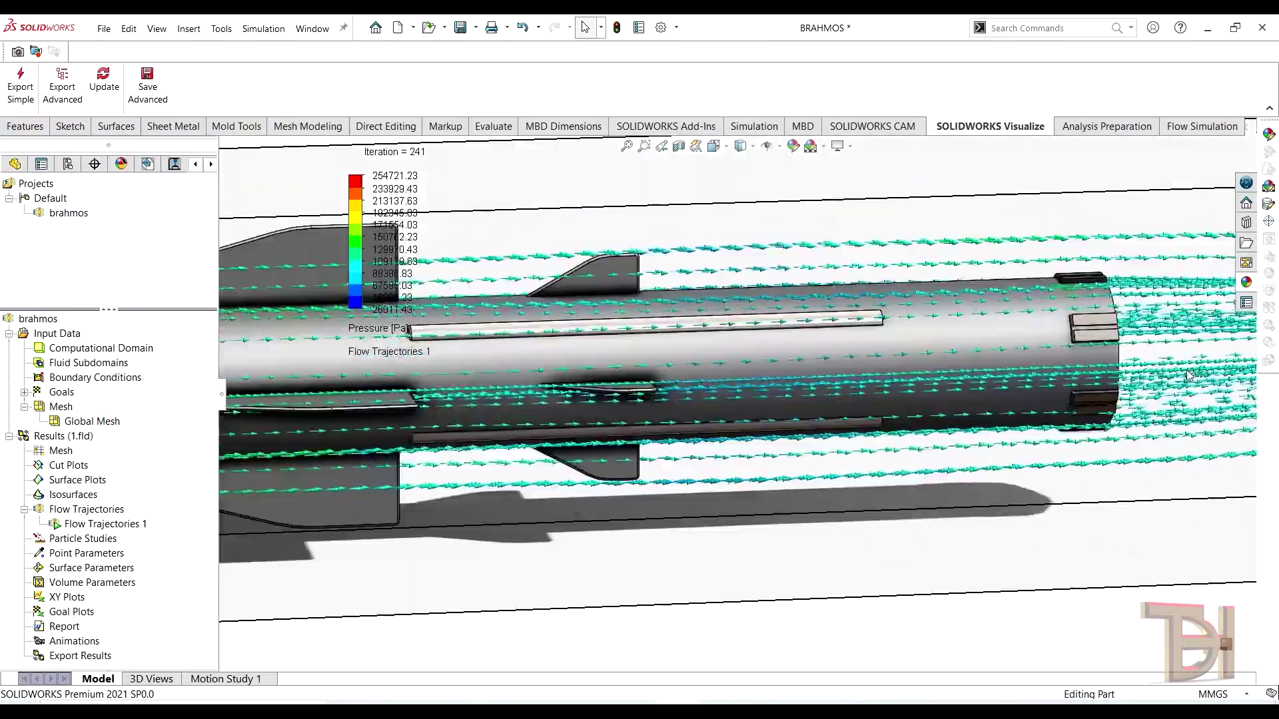
pyautogui.scroll(-2, 1182, 407)
pyautogui.scroll(-1, 1175, 439)
pyautogui.scroll(-2, 1169, 463)
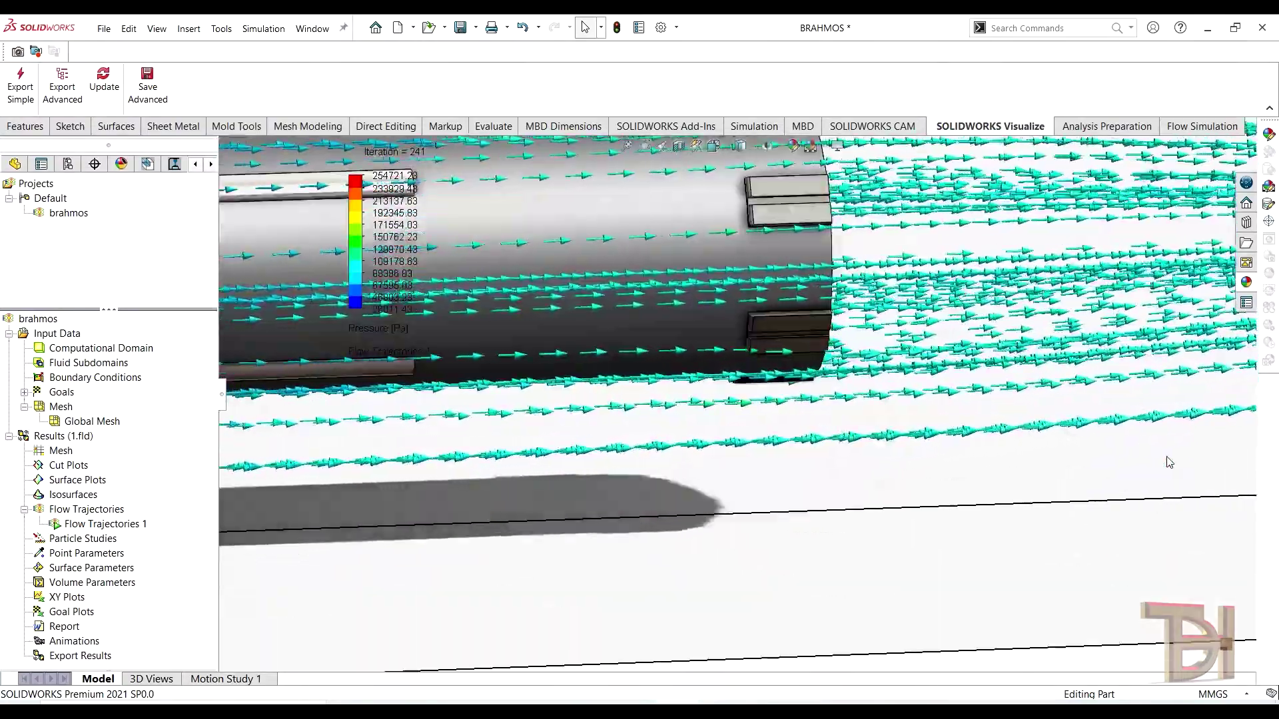
pyautogui.scroll(3, 1065, 579)
pyautogui.scroll(-1, 1062, 563)
pyautogui.scroll(2, 829, 429)
pyautogui.scroll(2, 830, 428)
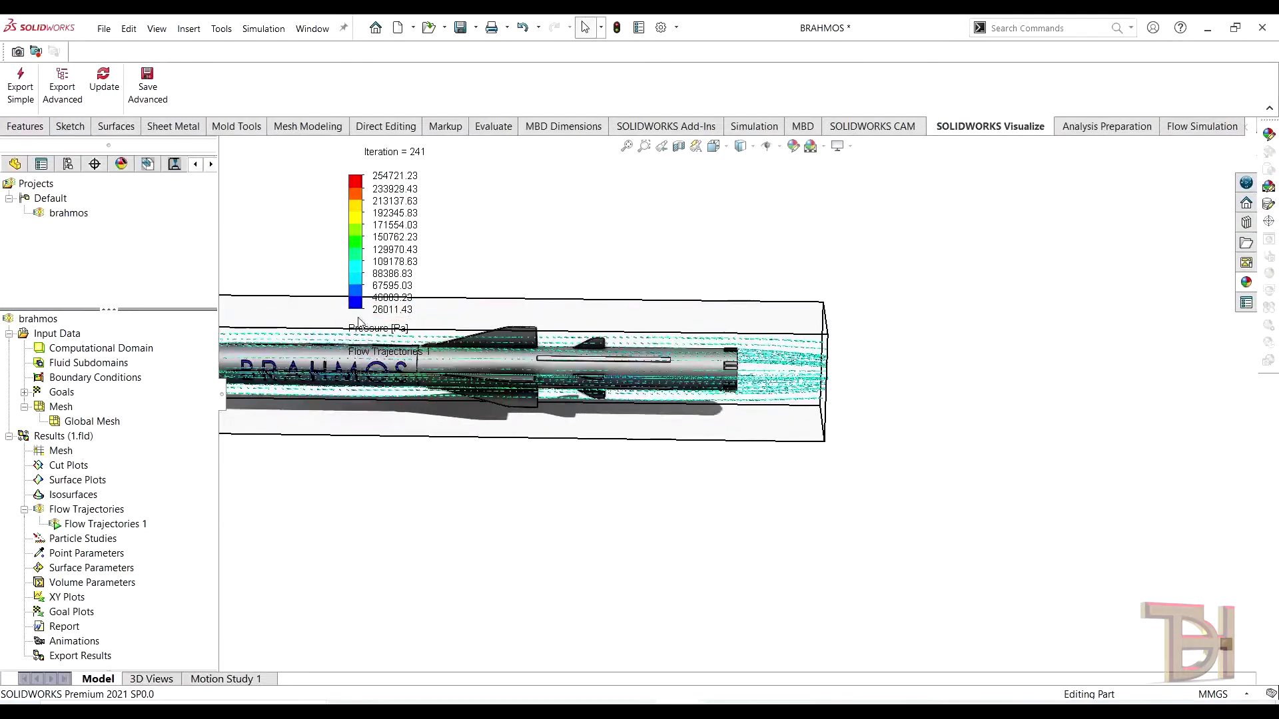
pyautogui.scroll(2, 666, 436)
pyautogui.scroll(-1, 532, 440)
pyautogui.scroll(1, 472, 444)
pyautogui.moveTo(472, 445); pyautogui.dragTo(496, 427, button='middle')
pyautogui.scroll(-3, 503, 423)
pyautogui.scroll(-1, 506, 421)
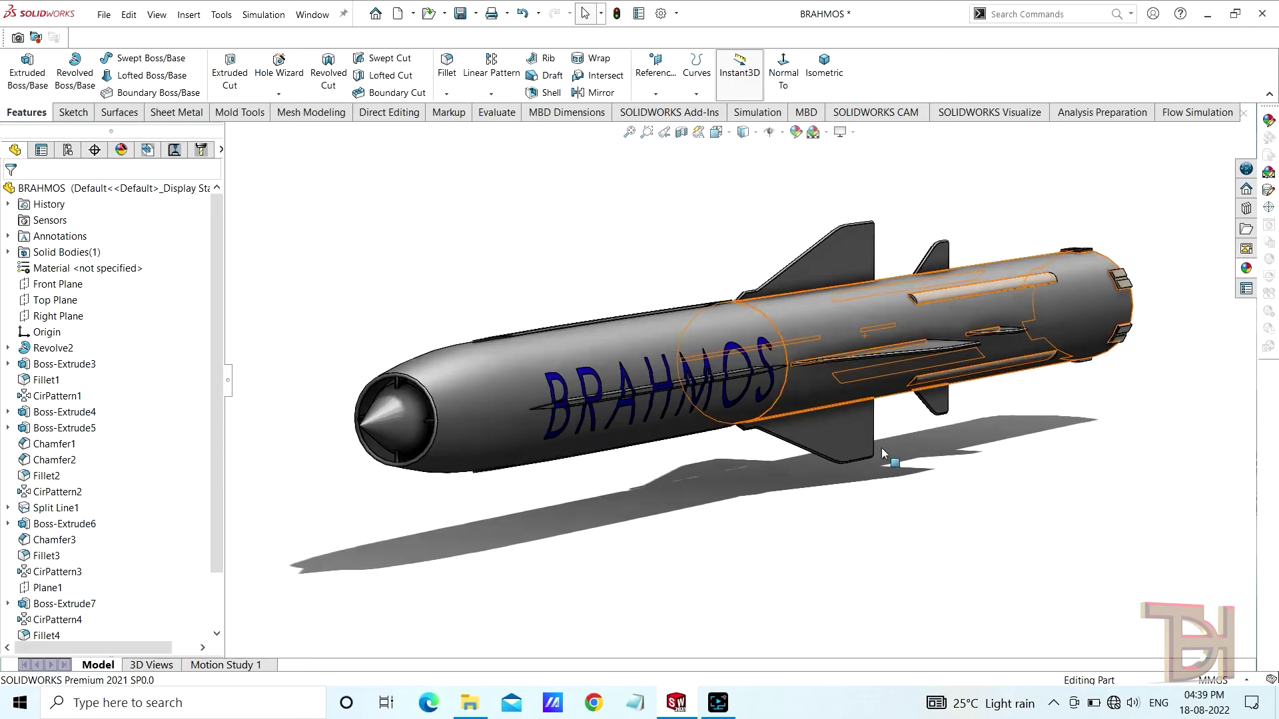
pyautogui.moveTo(881, 447)
pyautogui.mouseDown(button='middle')
pyautogui.moveTo(989, 487)
pyautogui.moveTo(971, 451)
pyautogui.moveTo(993, 394)
pyautogui.moveTo(1028, 420)
pyautogui.moveTo(965, 509)
pyautogui.moveTo(899, 528)
pyautogui.moveTo(915, 533)
pyautogui.moveTo(913, 585)
pyautogui.moveTo(972, 543)
pyautogui.mouseUp(button='middle')
pyautogui.scroll(-2, 922, 497)
pyautogui.scroll(-2, 910, 484)
pyautogui.scroll(3, 910, 485)
pyautogui.scroll(-2, 681, 426)
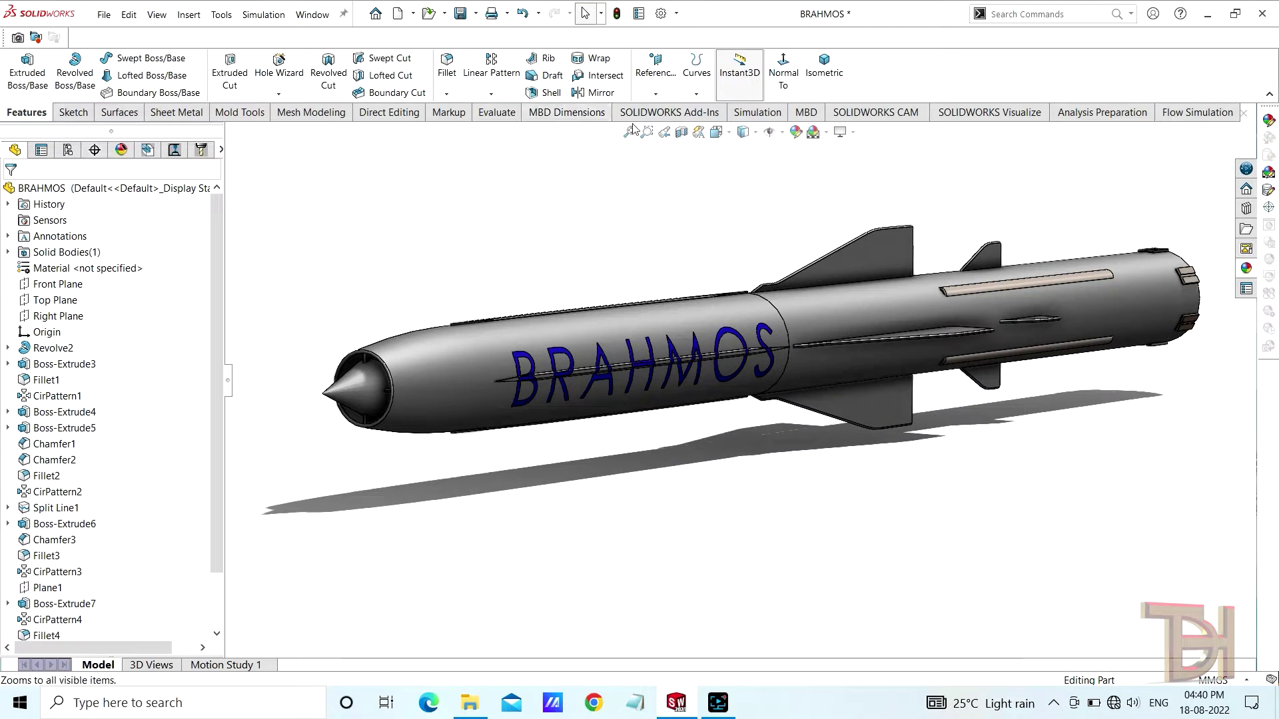
# - Unload and reload the Flow Simulation add-in from the Add-Ins list
pyautogui.click(666, 112)
pyautogui.click(546, 71)
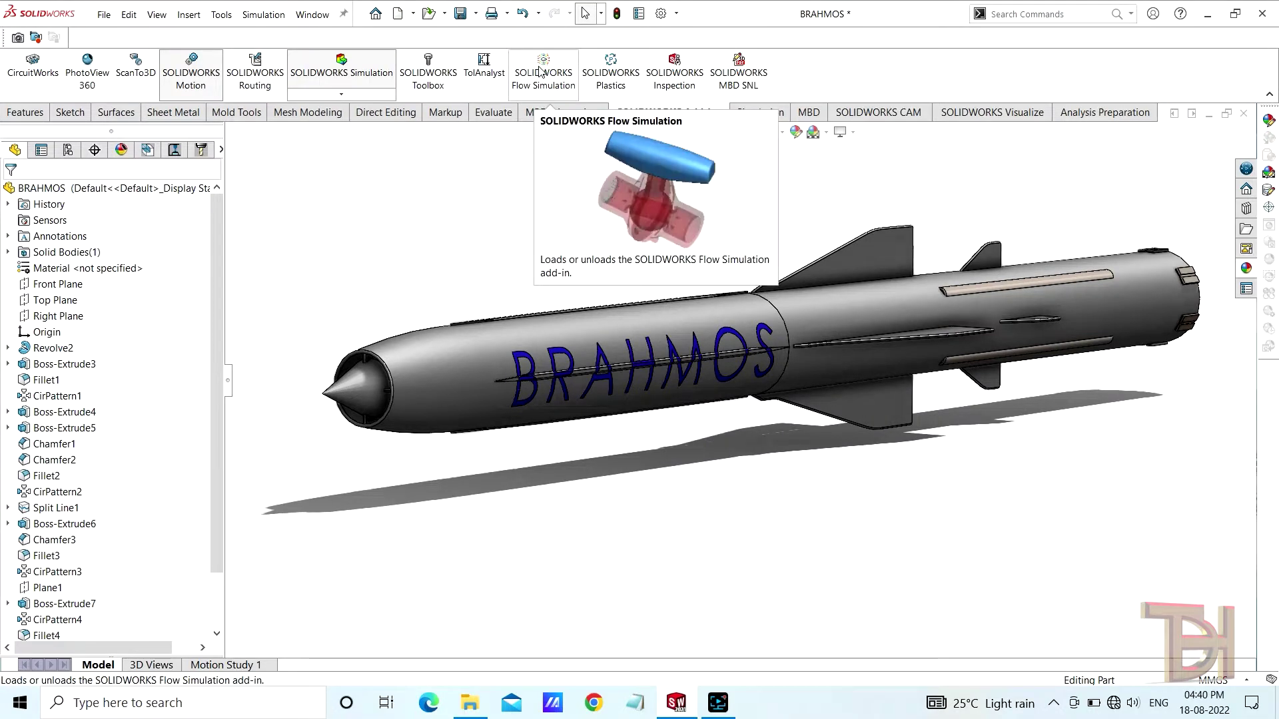
pyautogui.click(544, 88)
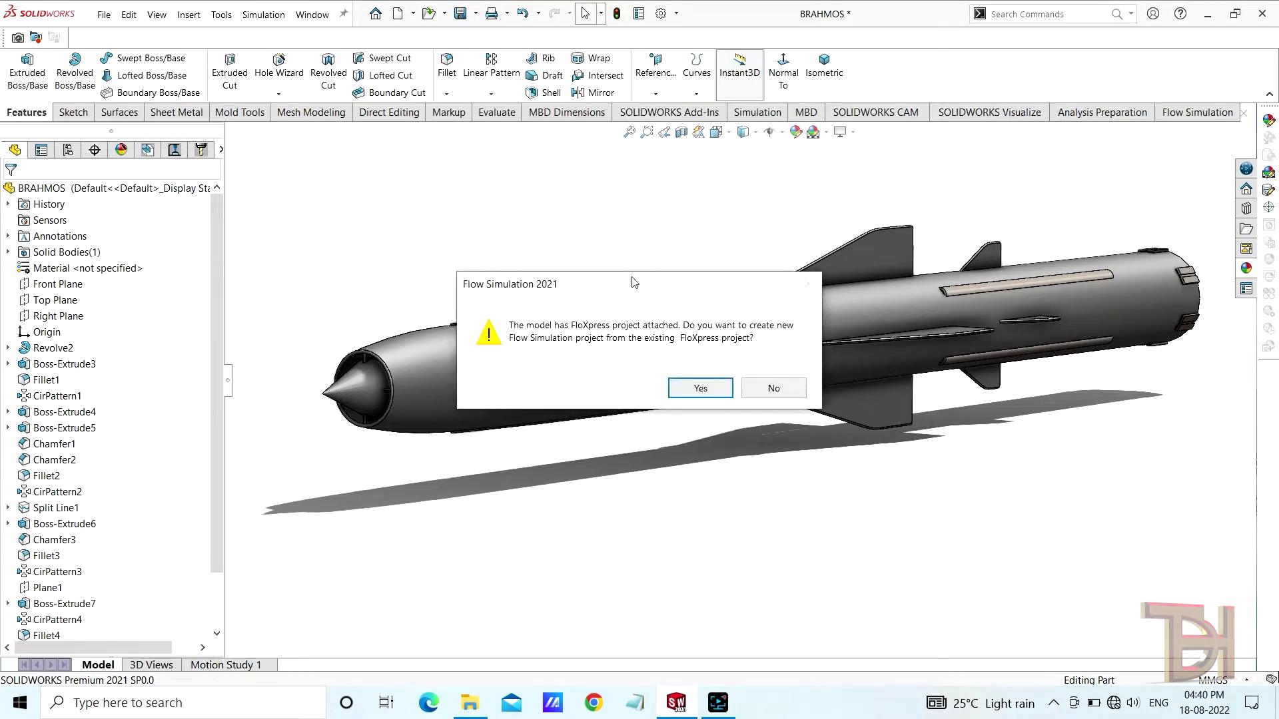
# - Accept creating Project 1 from the FloXpress setup and display the Flow Simulation commands
pyautogui.click(698, 390)
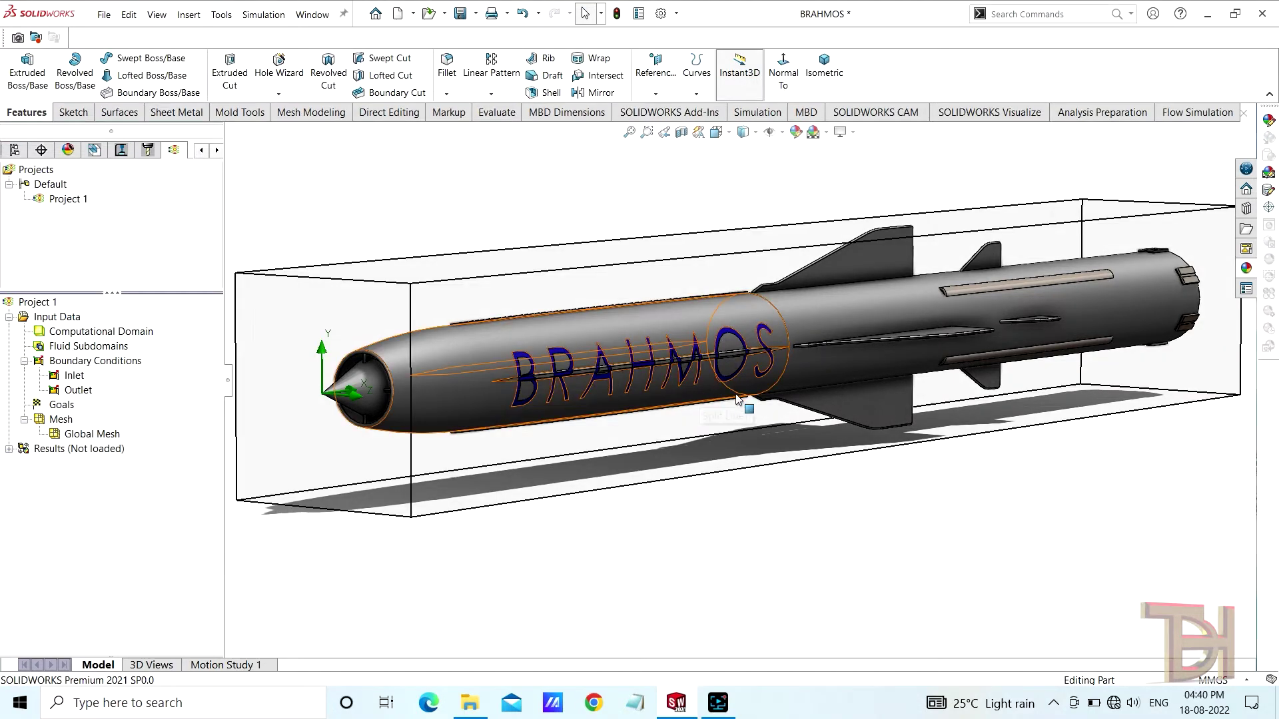
pyautogui.scroll(-2, 799, 480)
pyautogui.moveTo(856, 508); pyautogui.dragTo(857, 494, button='middle')
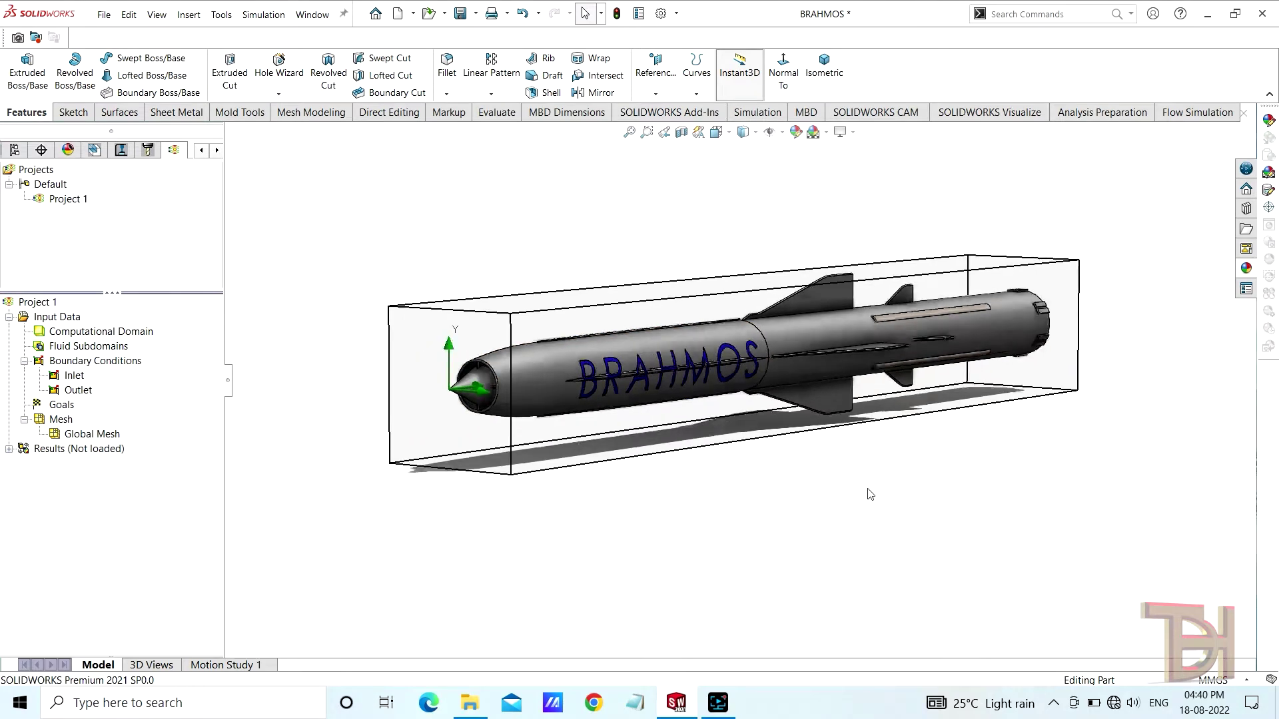
pyautogui.click(1197, 112)
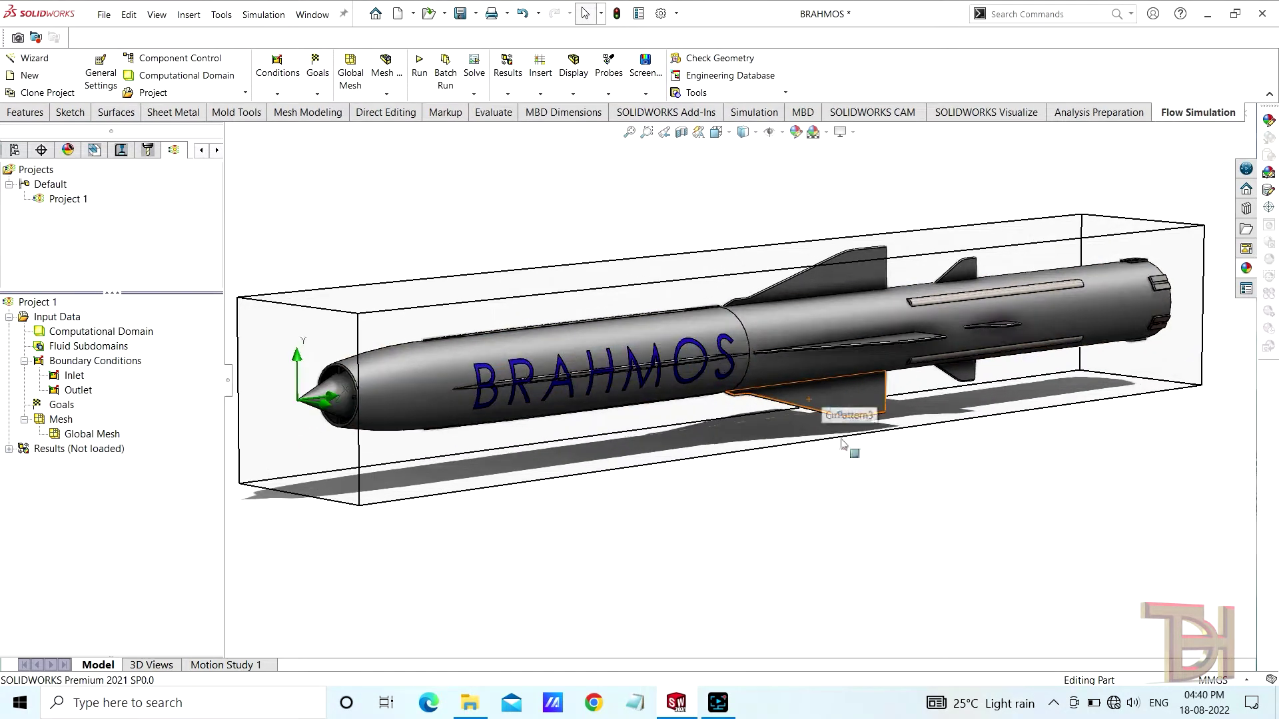
pyautogui.moveTo(828, 417)
pyautogui.mouseDown(button='middle')
pyautogui.moveTo(862, 479)
pyautogui.moveTo(813, 505)
pyautogui.moveTo(819, 477)
pyautogui.mouseUp(button='middle')
pyautogui.scroll(1, 862, 480)
pyautogui.scroll(-2, 838, 463)
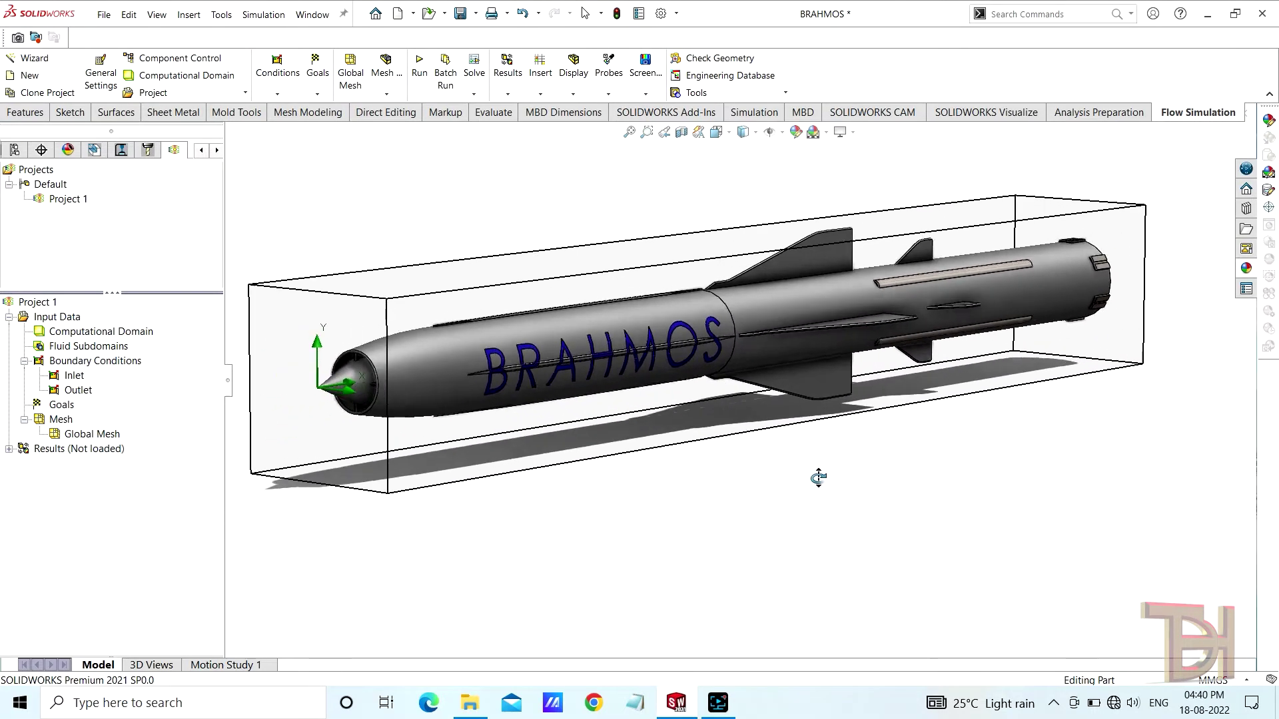
pyautogui.keyDown('ctrl'); pyautogui.moveTo(765, 265); pyautogui.dragTo(760, 286, button='middle'); pyautogui.keyUp('ctrl')
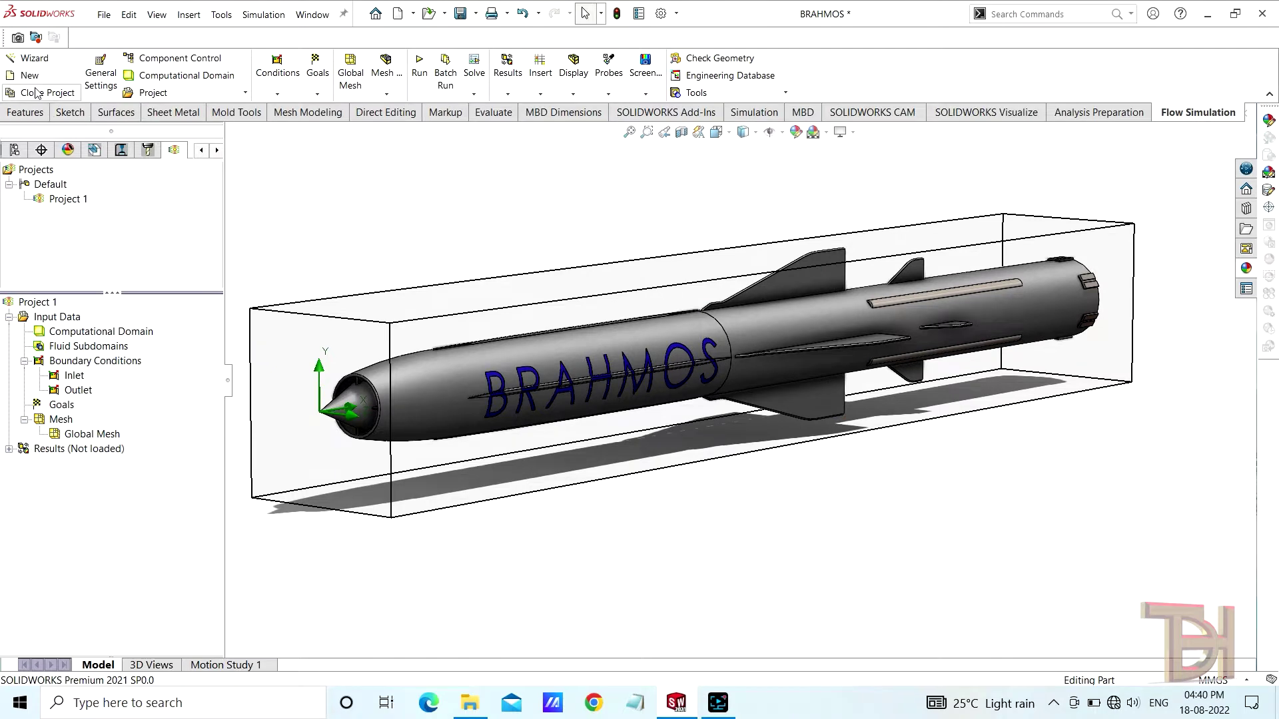
# - Start the project wizard, name the project brahmos1 and choose SI (m-kg-s) units
pyautogui.click(32, 60)
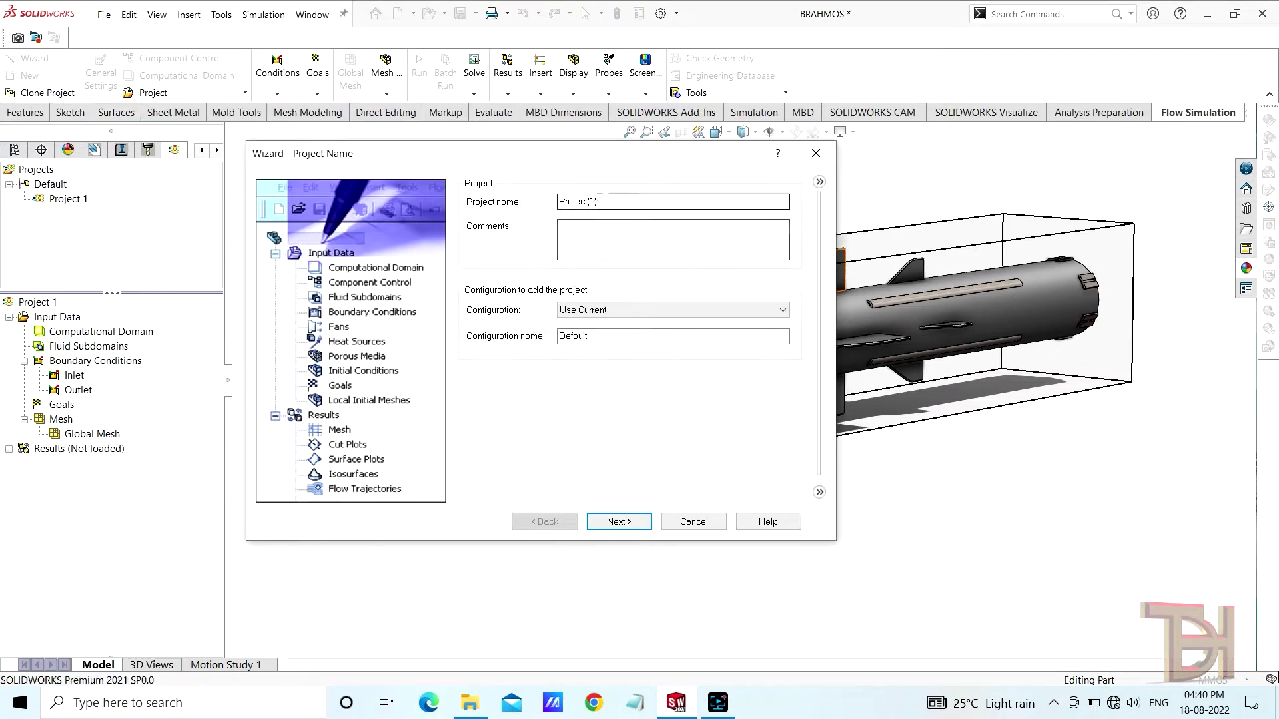
pyautogui.moveTo(607, 203); pyautogui.dragTo(560, 226)
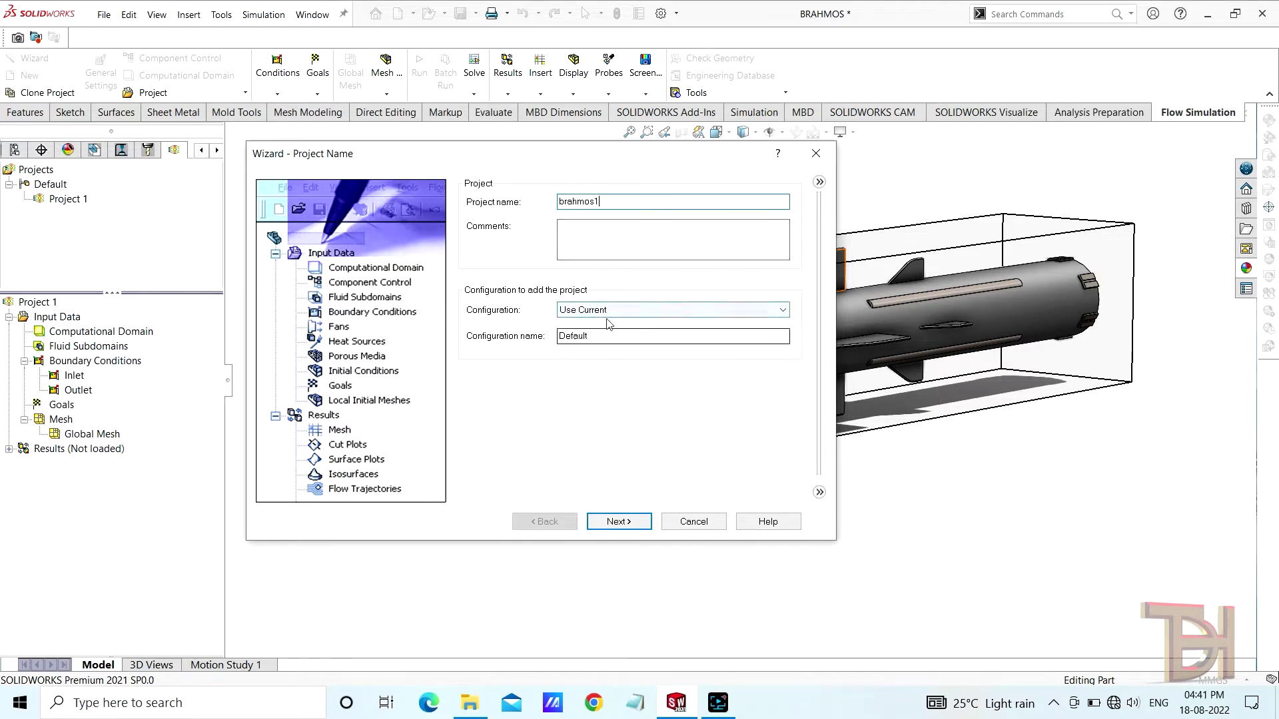
pyautogui.click(631, 526)
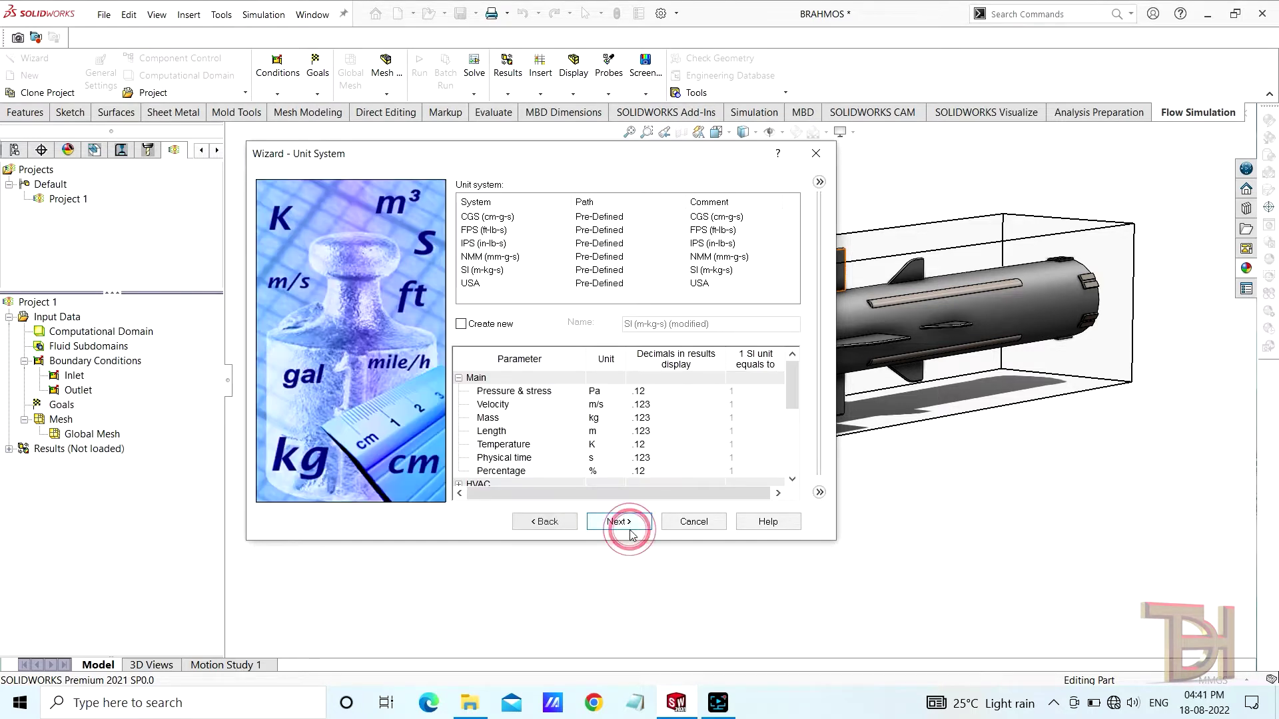
pyautogui.click(552, 272)
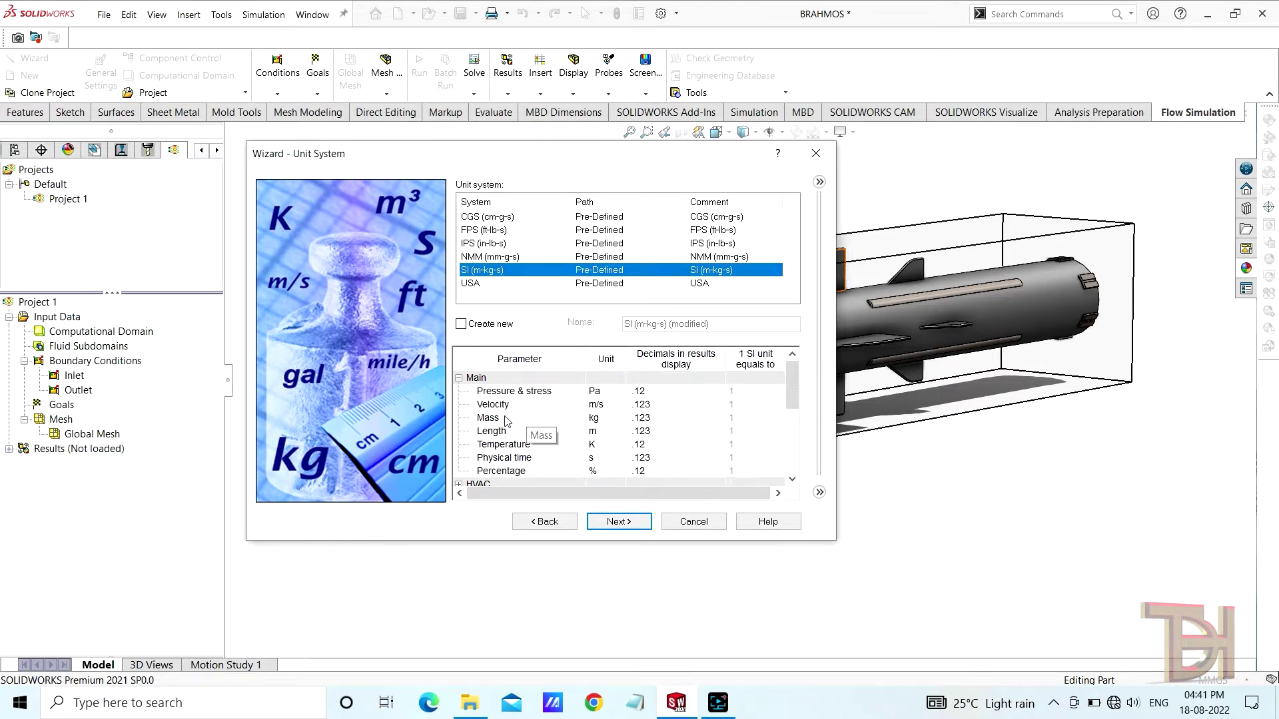
pyautogui.scroll(-3, 600, 426)
pyautogui.scroll(1, 652, 421)
pyautogui.scroll(-2, 653, 421)
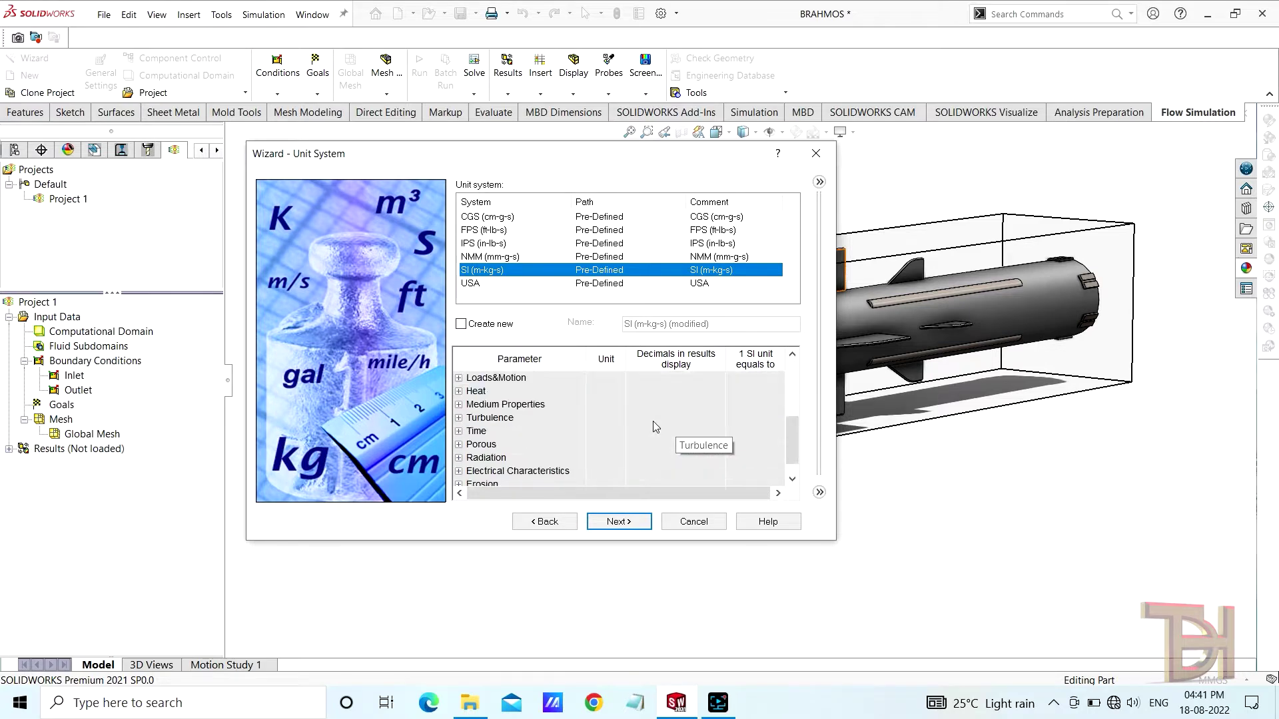
pyautogui.scroll(-1, 653, 421)
pyautogui.click(619, 521)
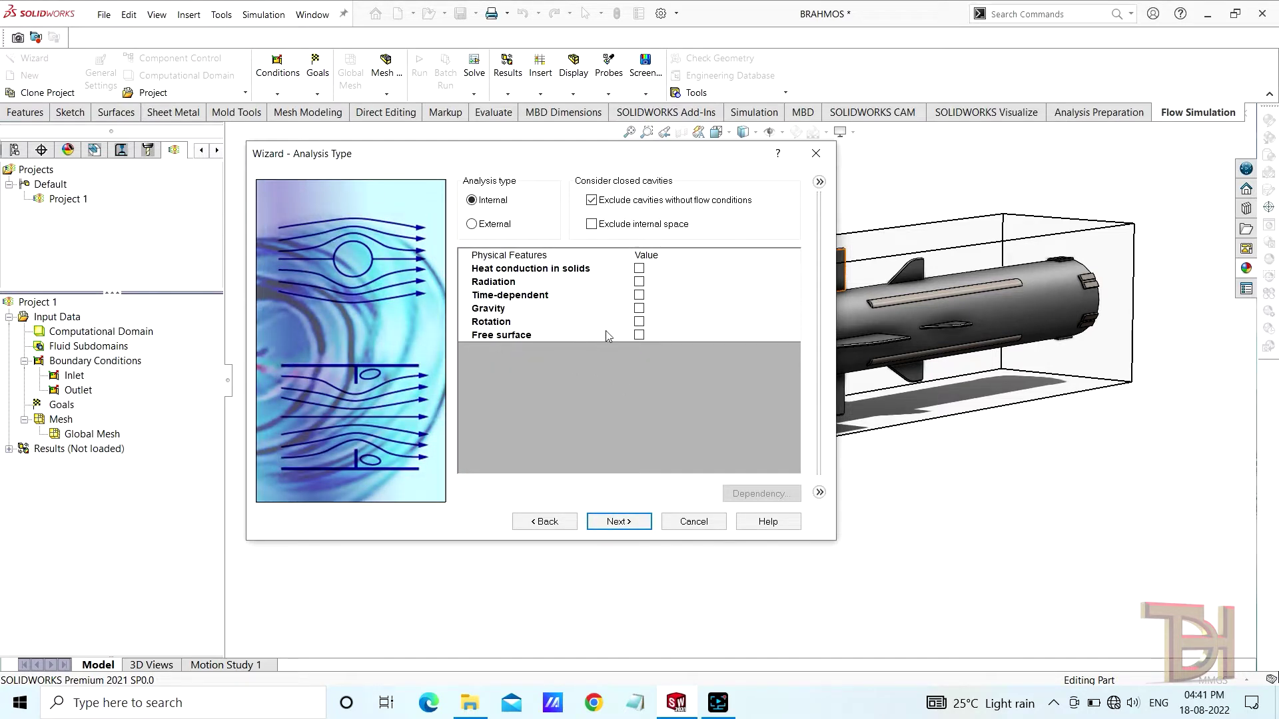
# - Set the analysis type to external flow with gravity enabled
pyautogui.click(638, 310)
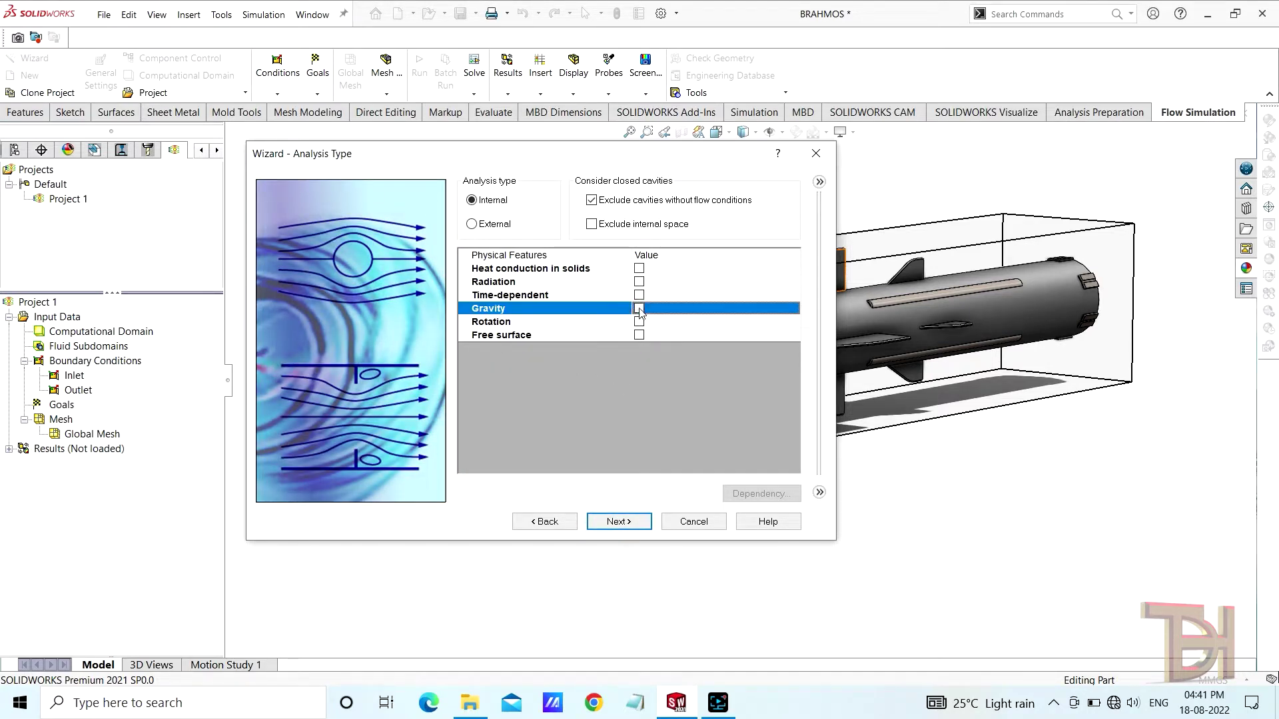
pyautogui.click(638, 308)
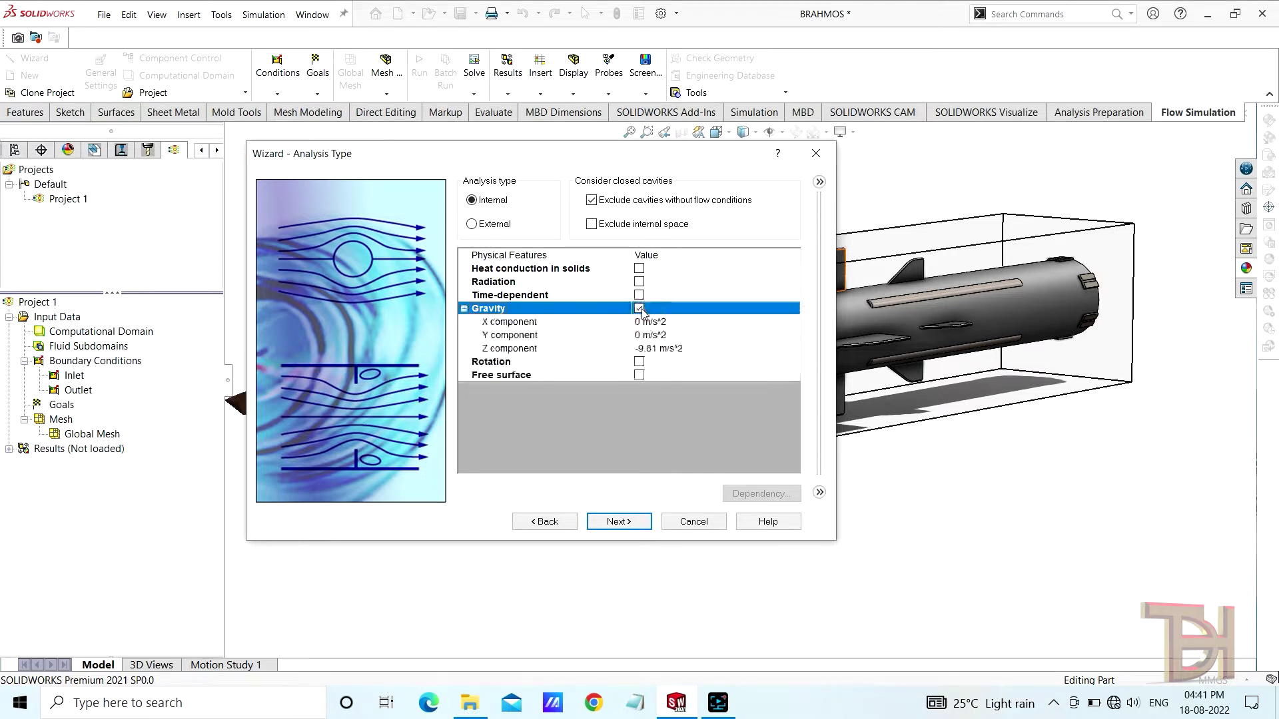
pyautogui.click(471, 225)
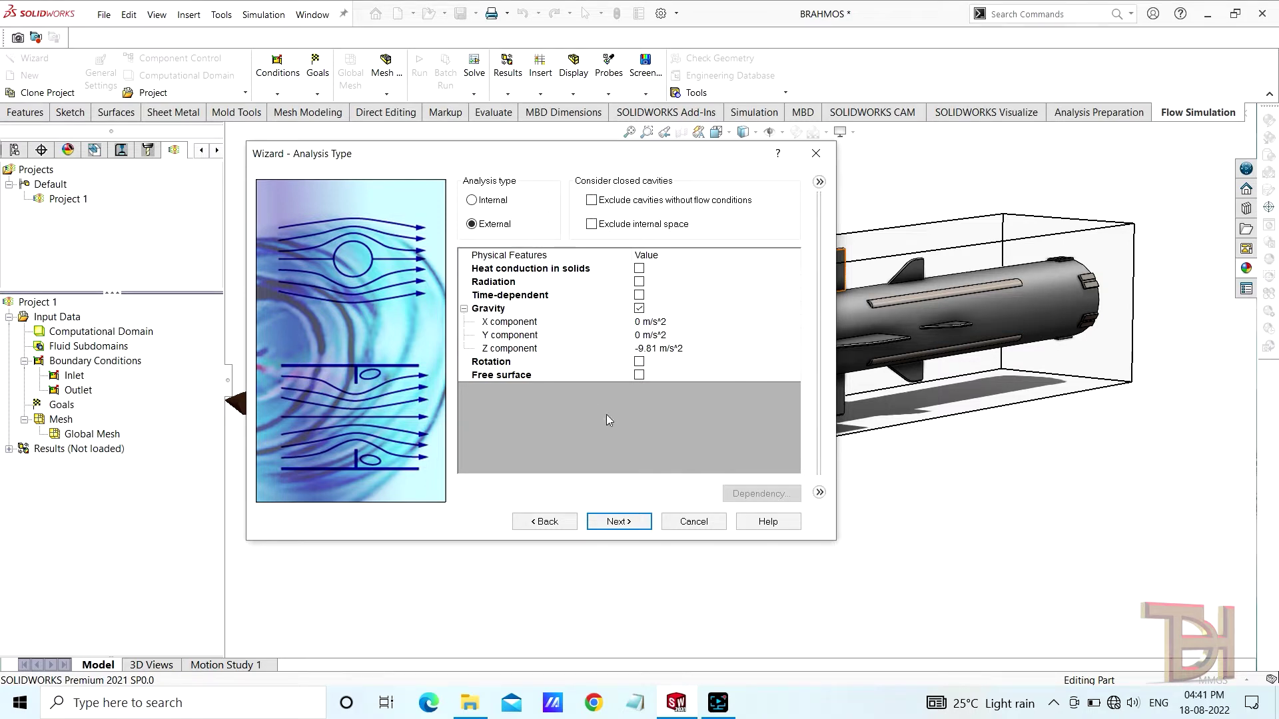
pyautogui.click(623, 522)
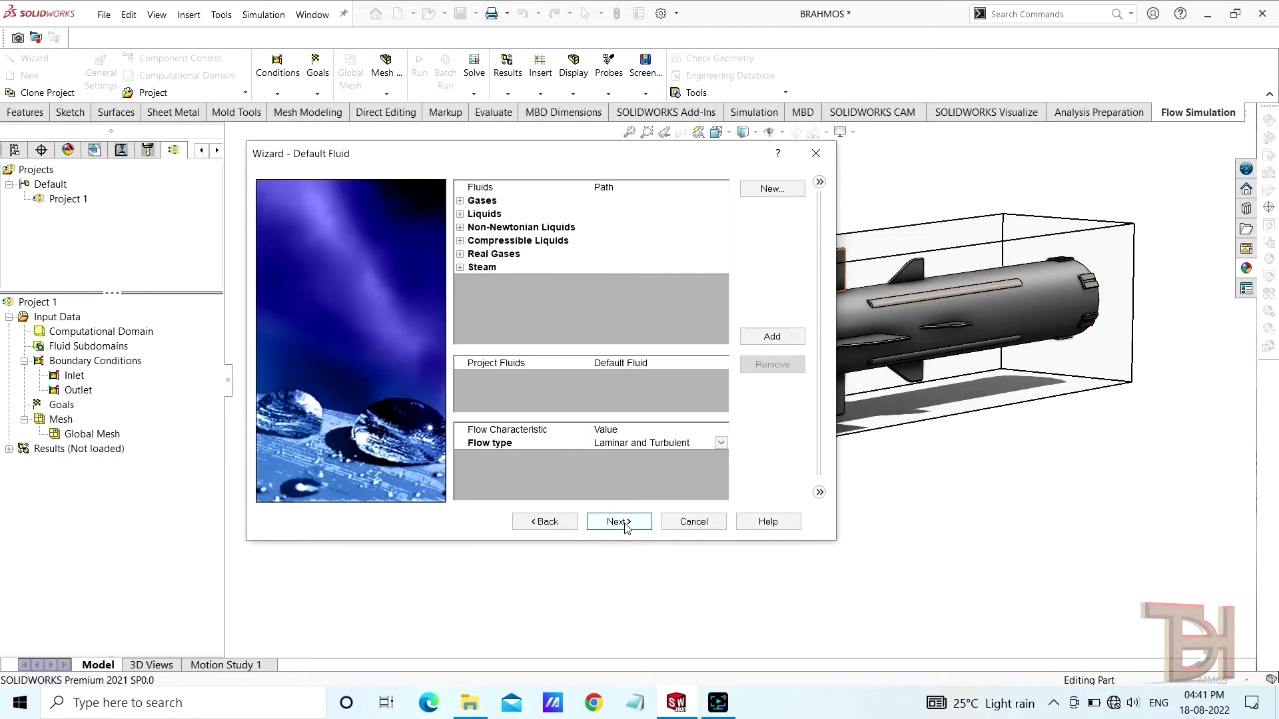
# - Add predefined Air as the project fluid with laminar and turbulent flow
pyautogui.click(459, 200)
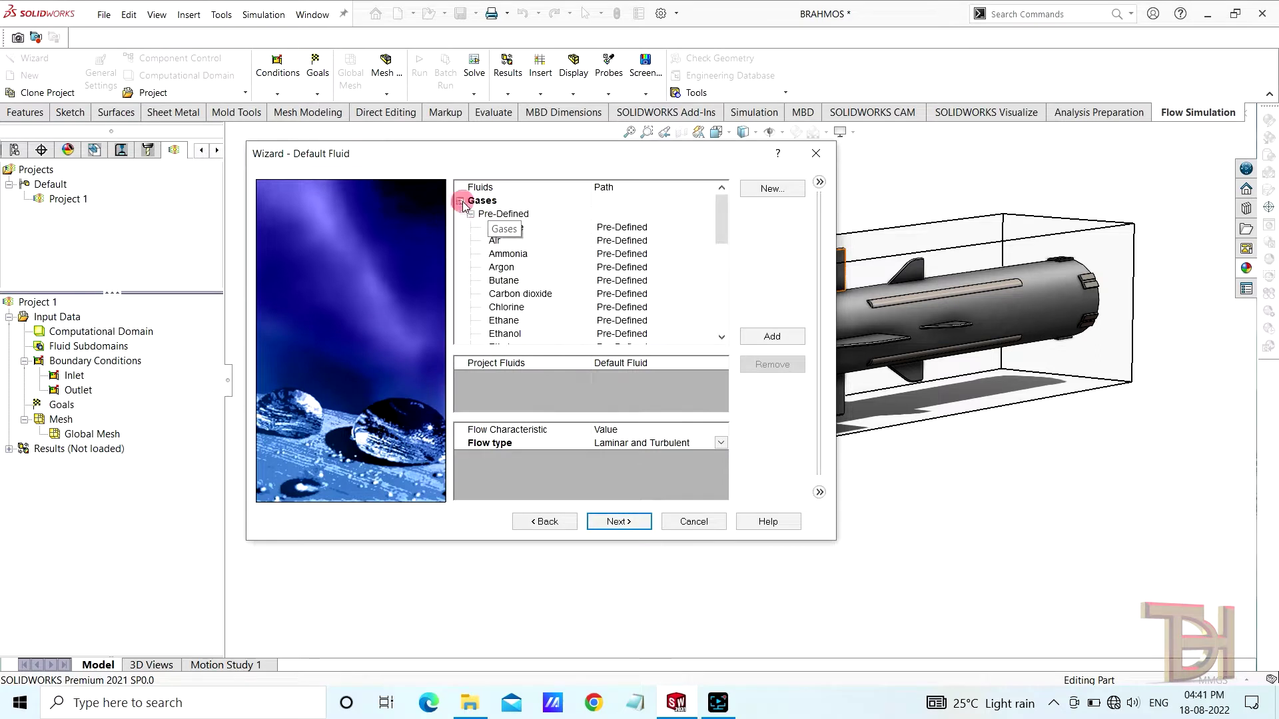
pyautogui.click(502, 240)
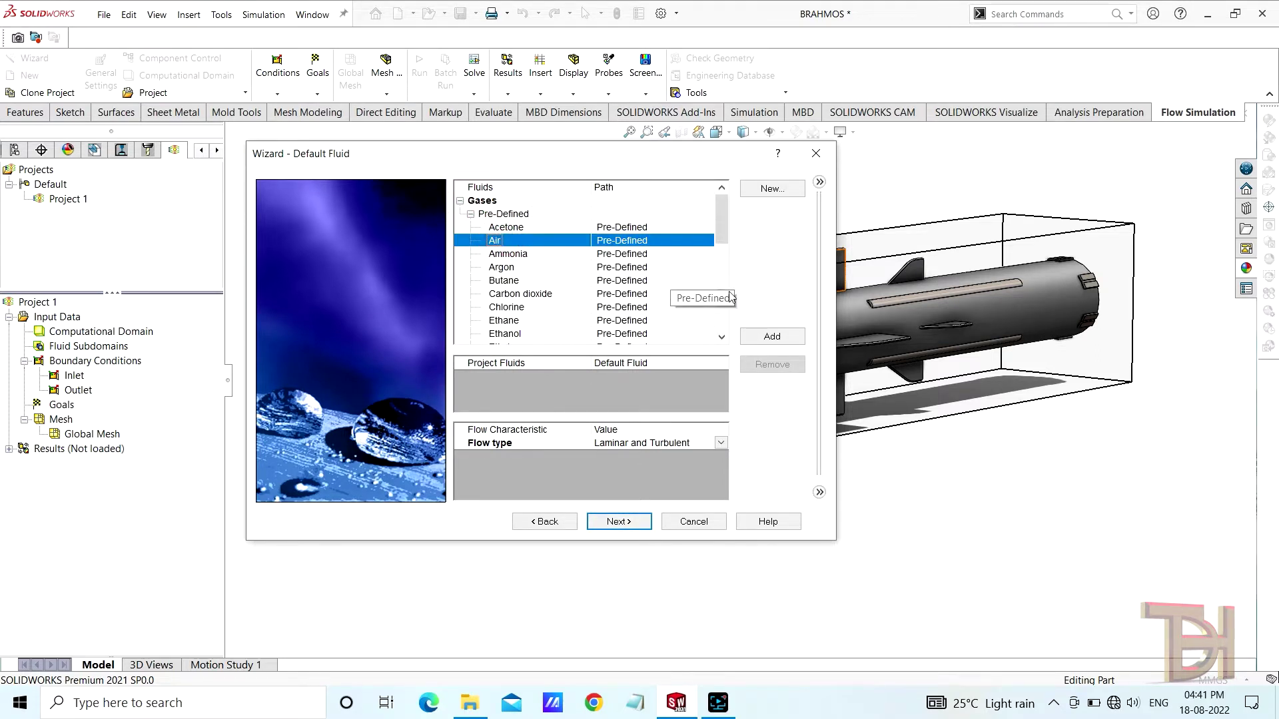
pyautogui.click(772, 337)
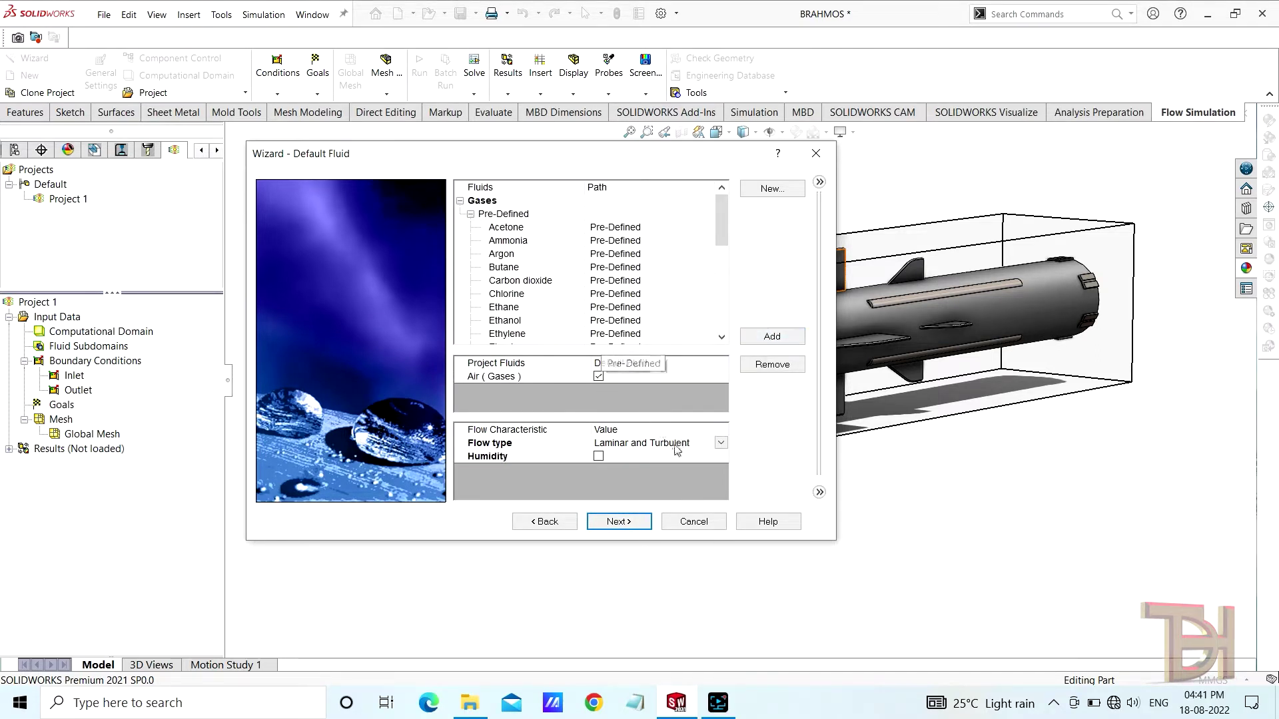
pyautogui.click(721, 445)
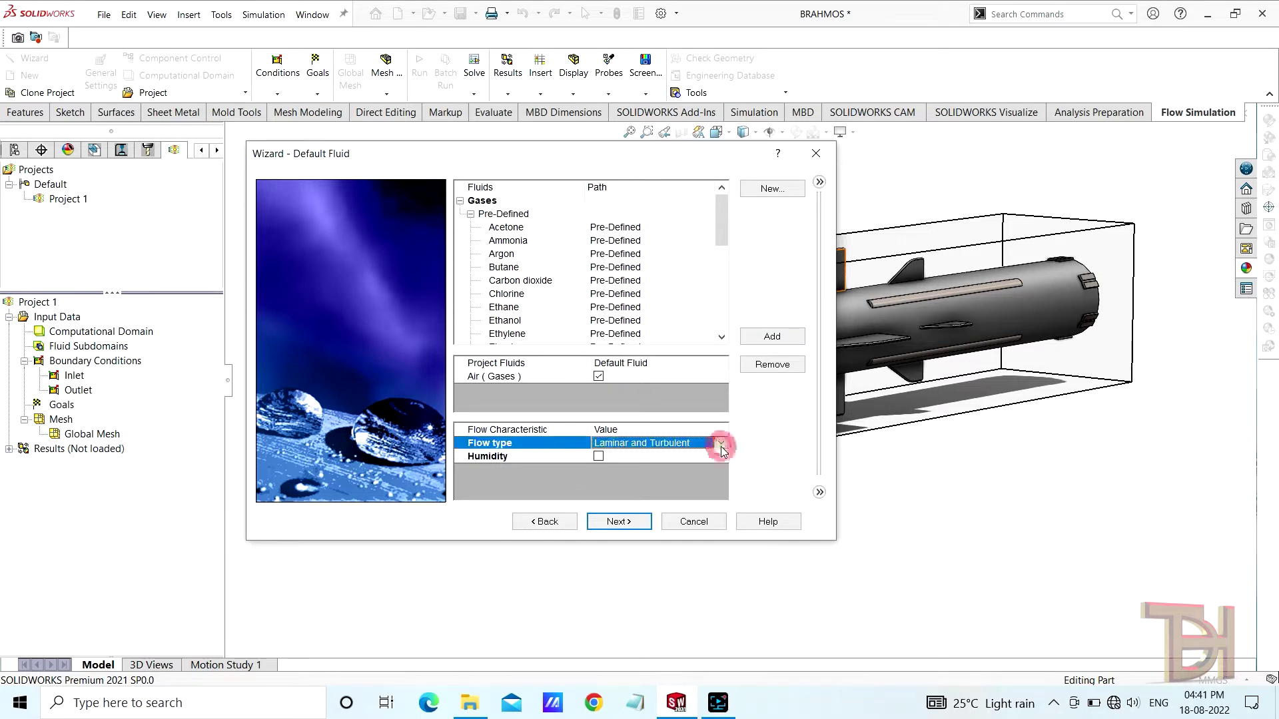
pyautogui.click(721, 445)
pyautogui.click(623, 524)
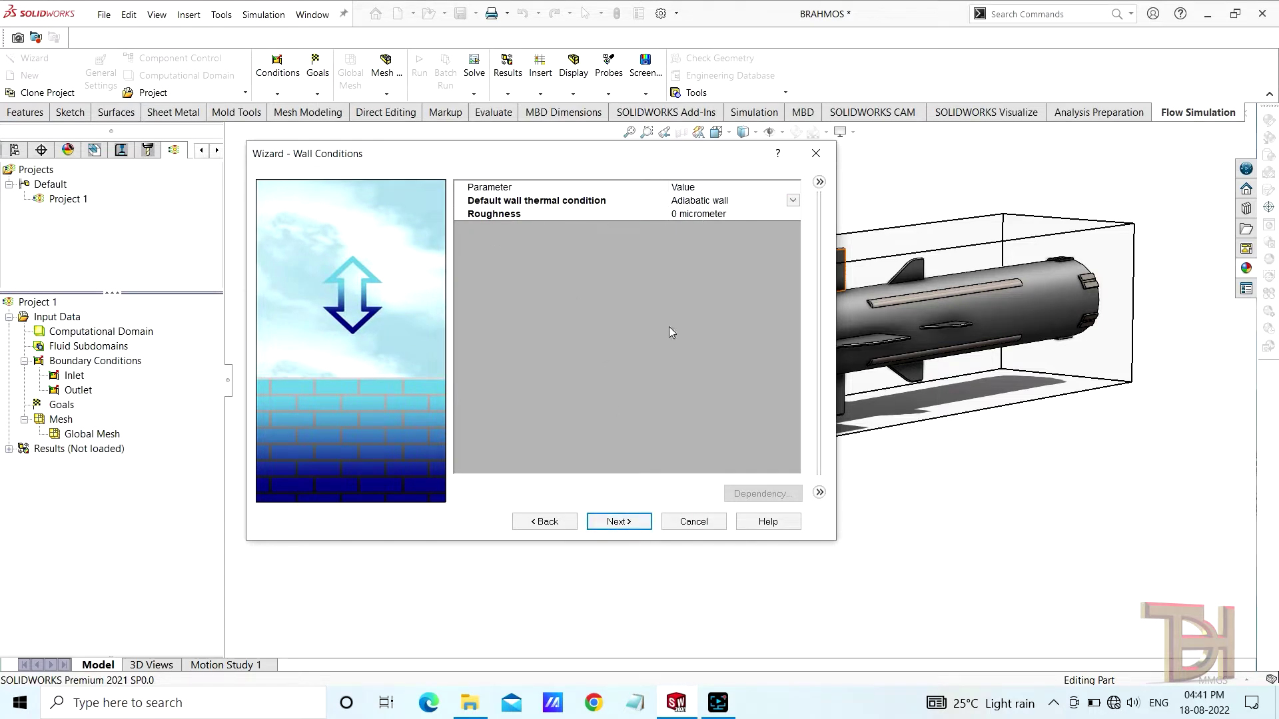
# - Keep the default adiabatic walls and enter 5 for the initial X-direction velocity
pyautogui.click(638, 523)
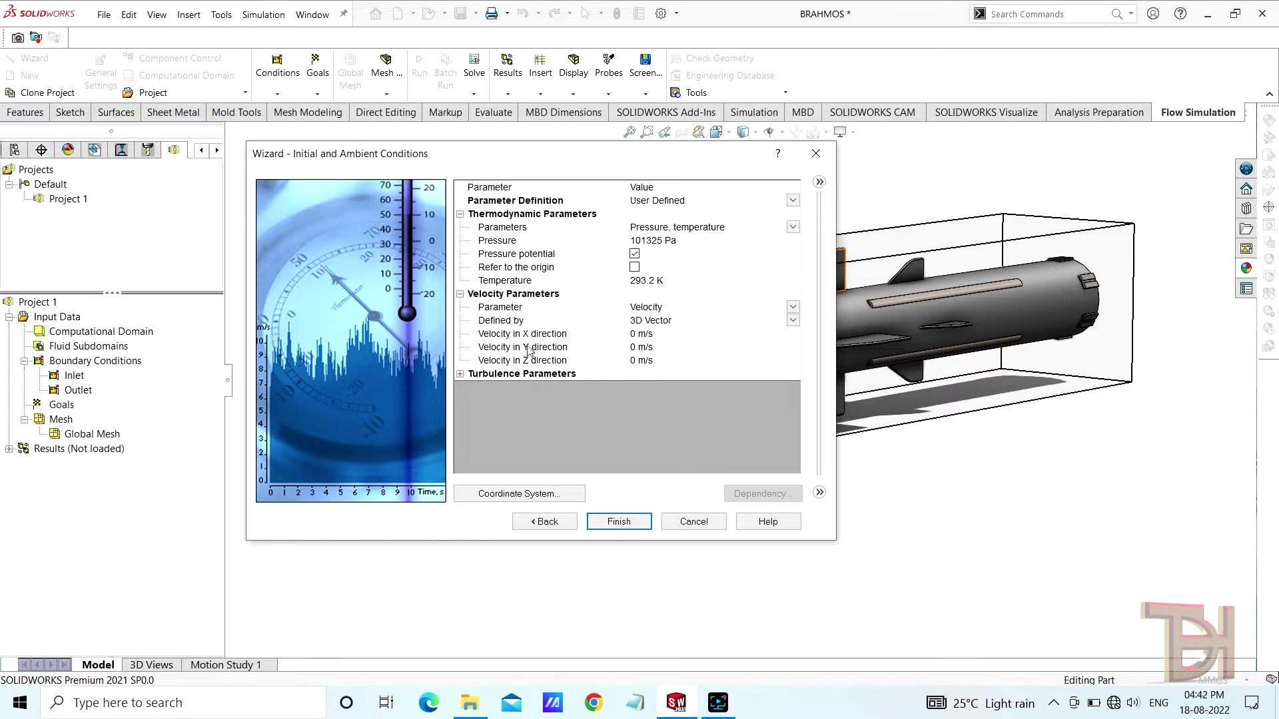
pyautogui.click(657, 335)
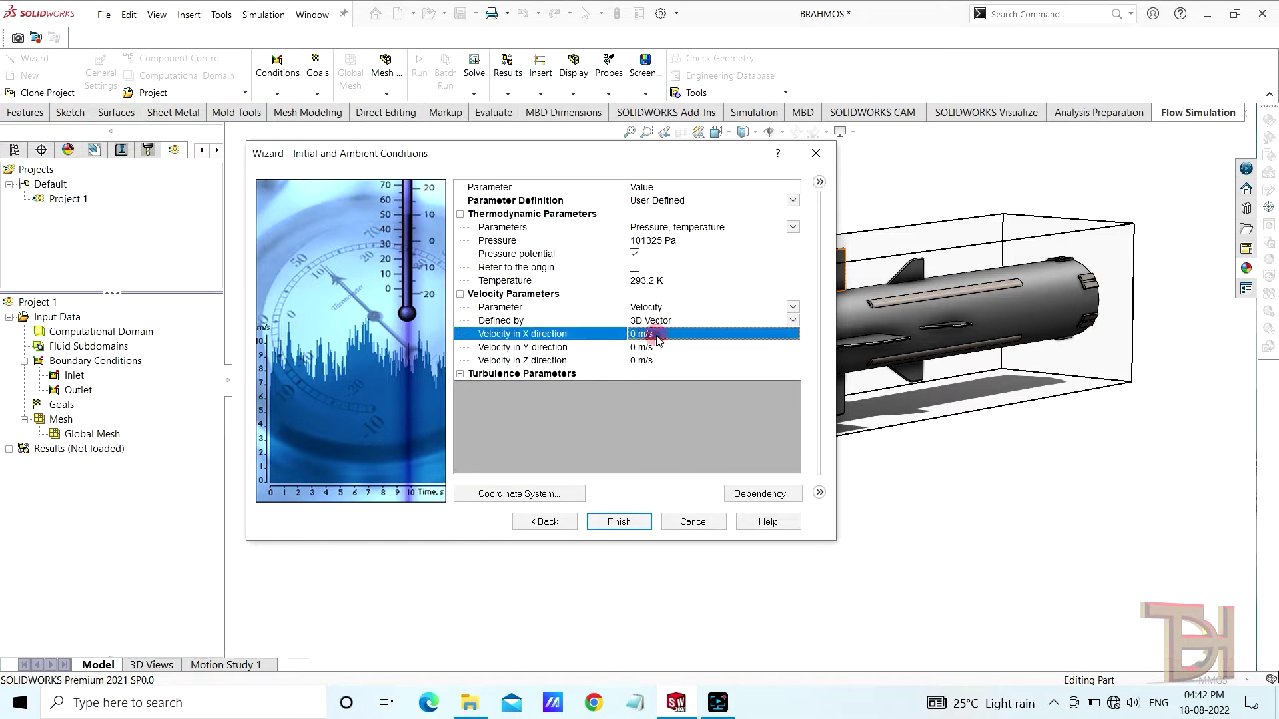
pyautogui.click(641, 334)
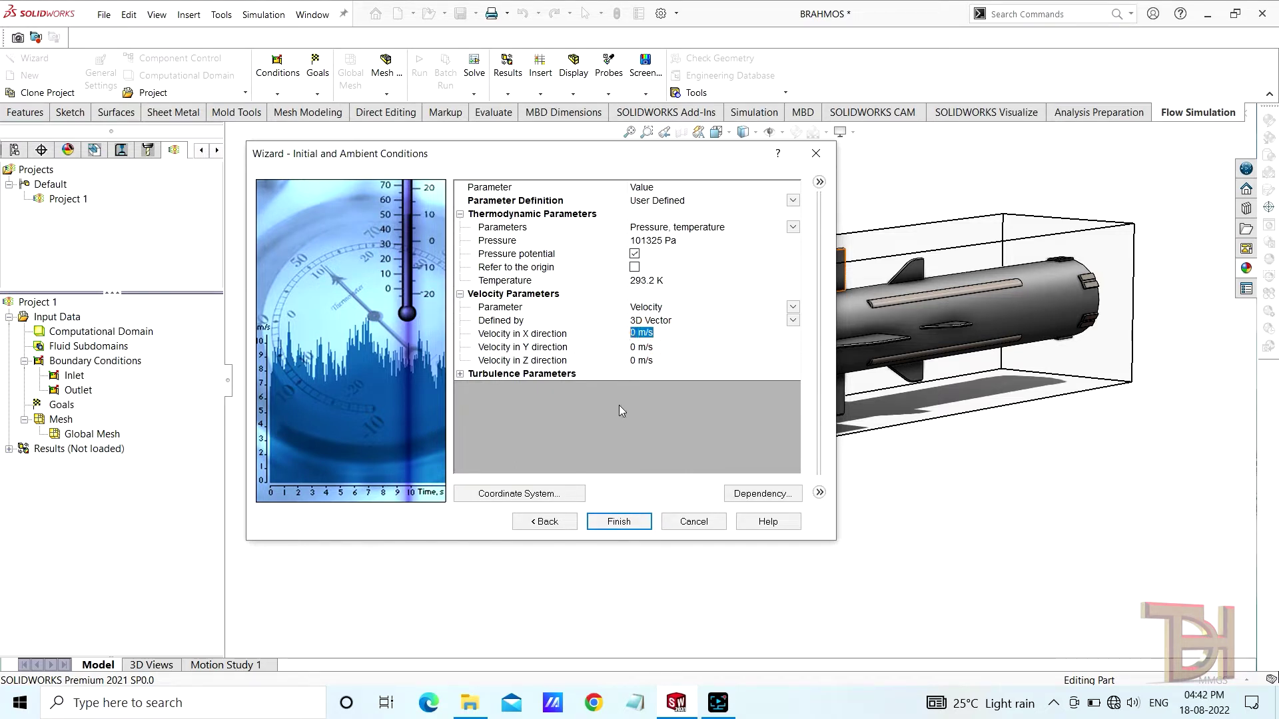
pyautogui.write('500')
# - Finish the wizard to create brahmos1 and view the domain along the missile axis (Ctrl+3)
pyautogui.click(624, 523)
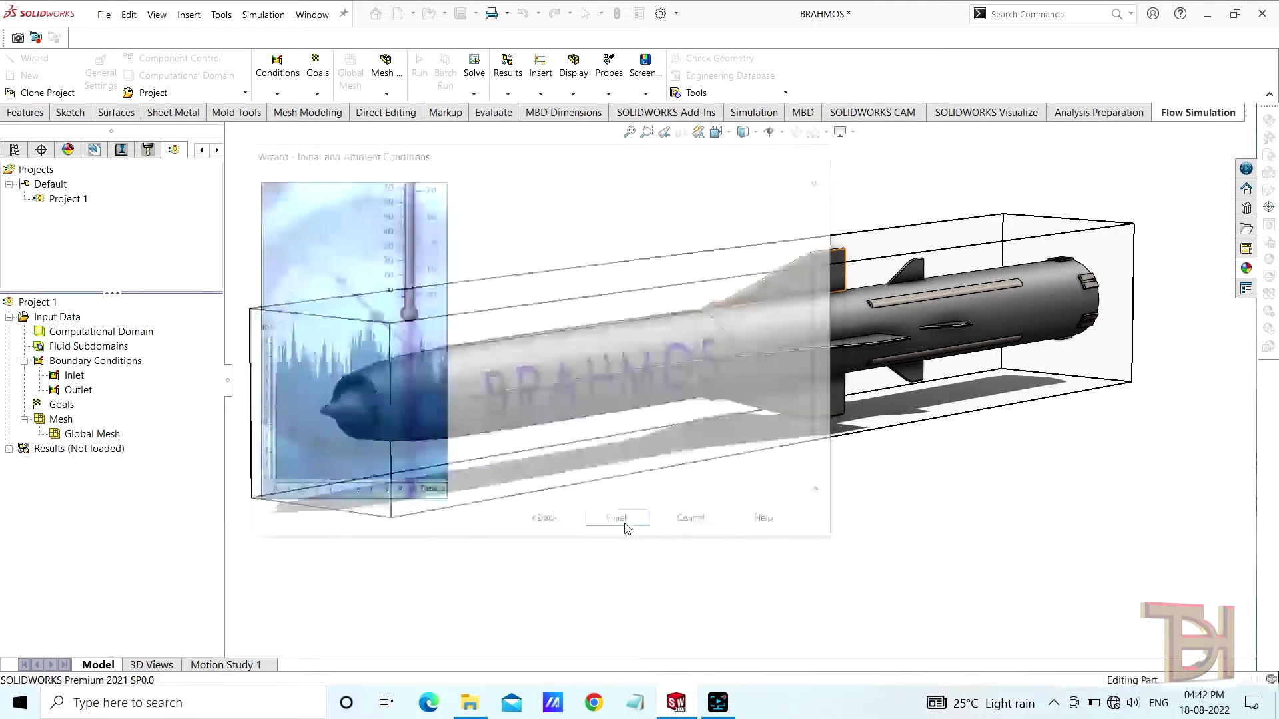
pyautogui.scroll(3, 688, 484)
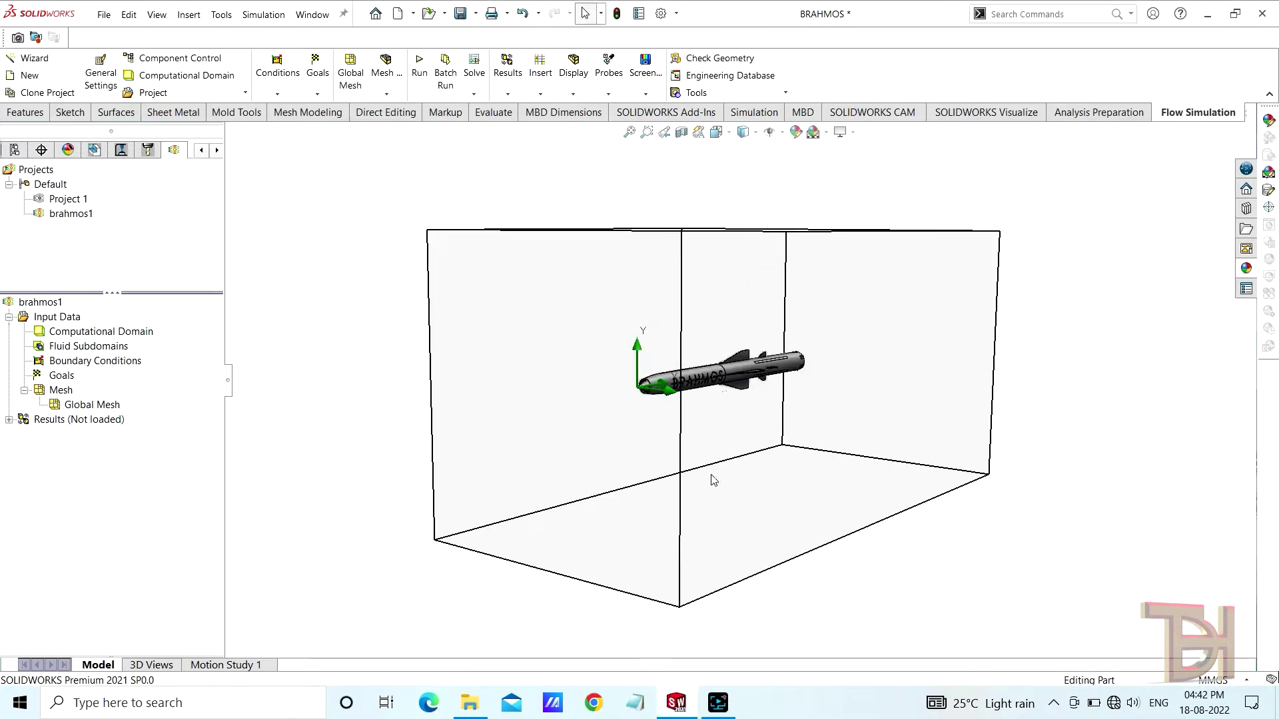
pyautogui.scroll(-2, 700, 428)
pyautogui.hotkey('ctrl', '3')
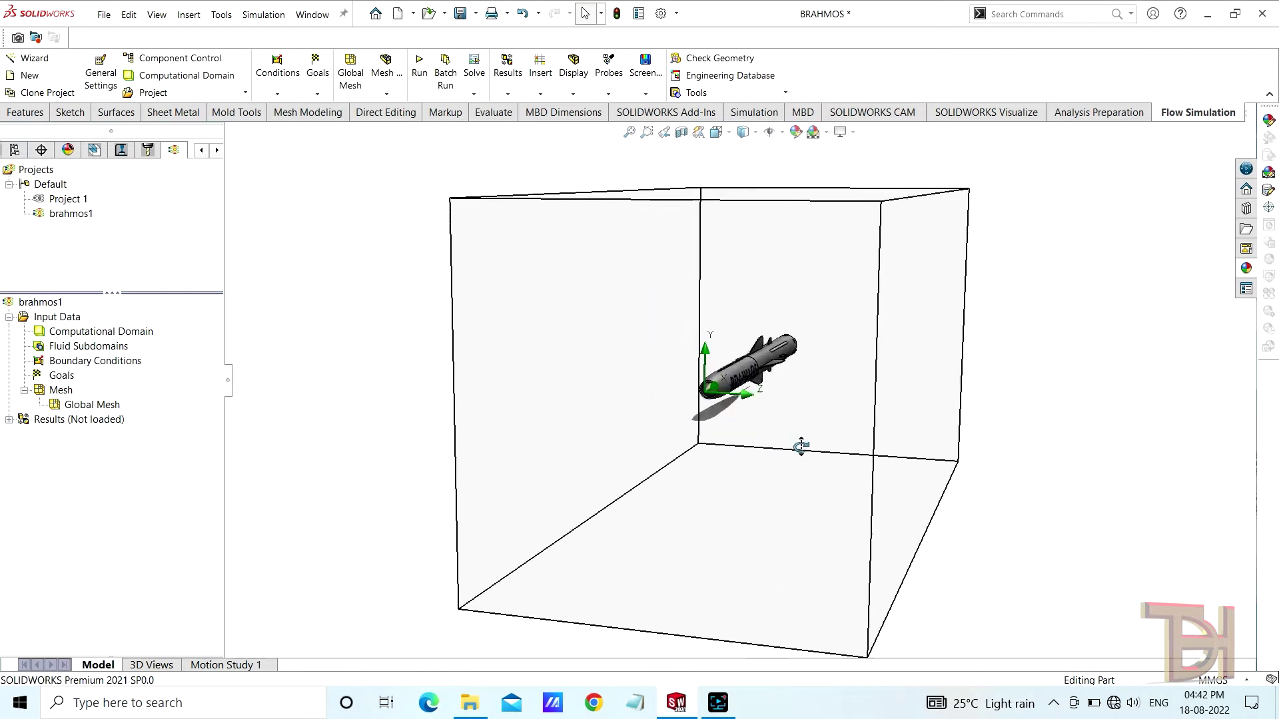
# - Drag the computational domain's top, bottom, Z min and Z max faces in toward the missile
pyautogui.click(85, 338)
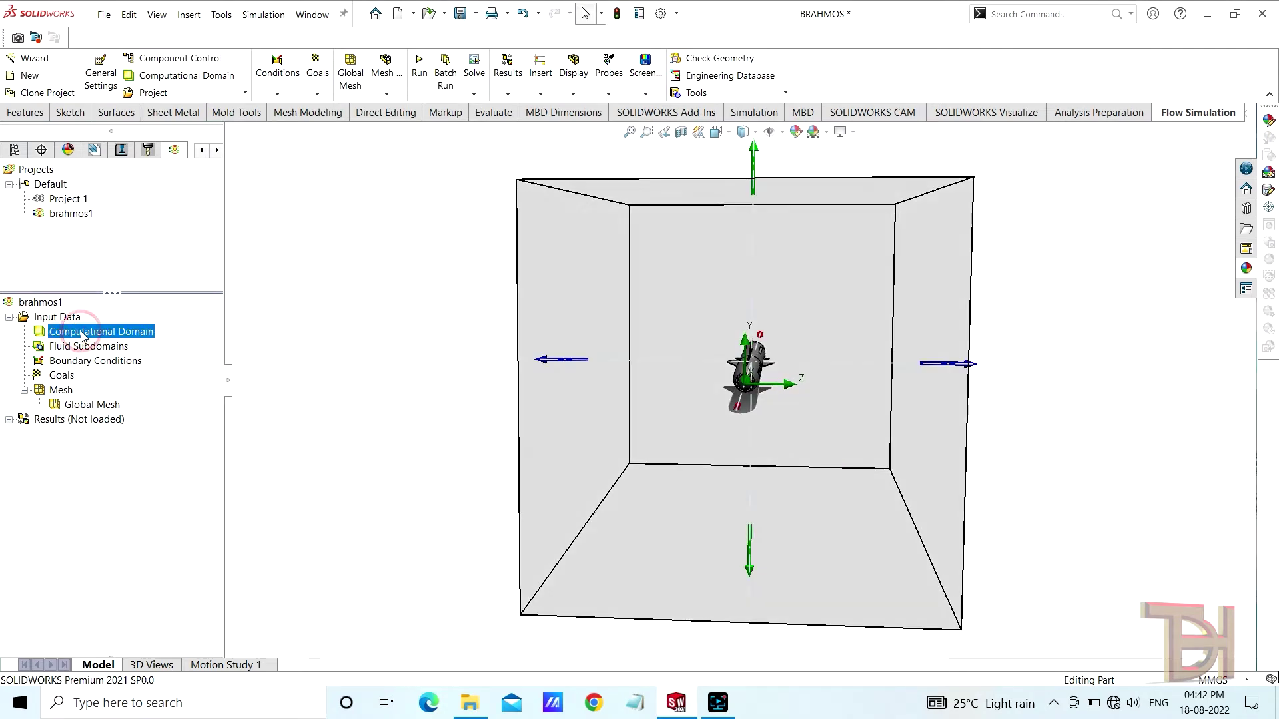
pyautogui.moveTo(751, 152); pyautogui.dragTo(752, 287)
pyautogui.moveTo(548, 427); pyautogui.dragTo(702, 432)
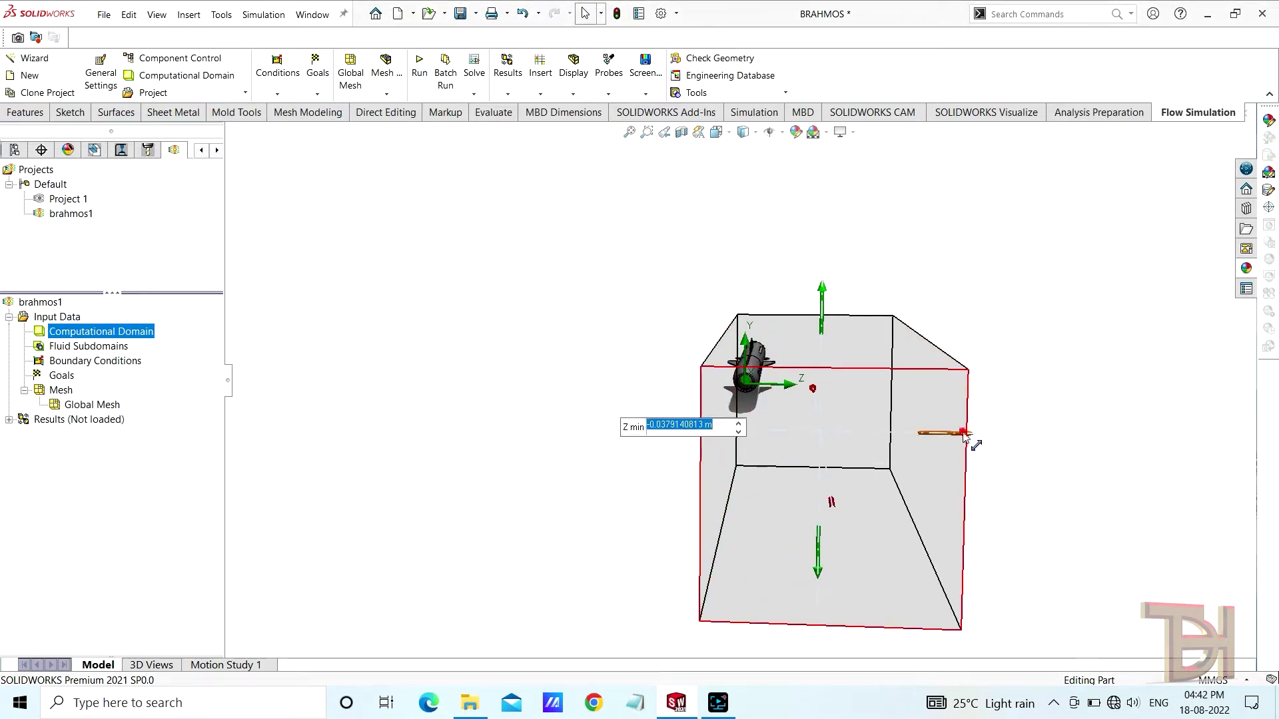
pyautogui.moveTo(964, 434); pyautogui.dragTo(783, 436)
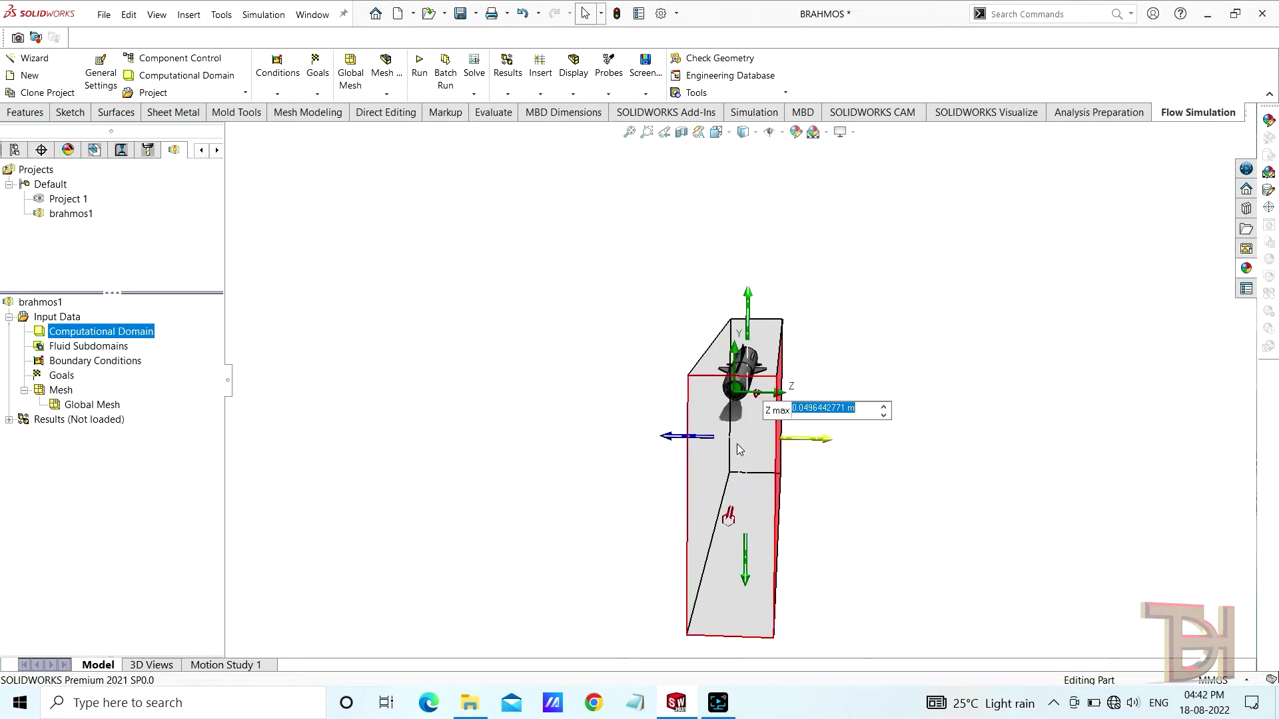
pyautogui.moveTo(746, 570); pyautogui.dragTo(746, 433)
pyautogui.moveTo(746, 433)
pyautogui.mouseDown(button='middle')
pyautogui.moveTo(874, 452)
pyautogui.moveTo(980, 440)
pyautogui.moveTo(955, 456)
pyautogui.mouseUp(button='middle')
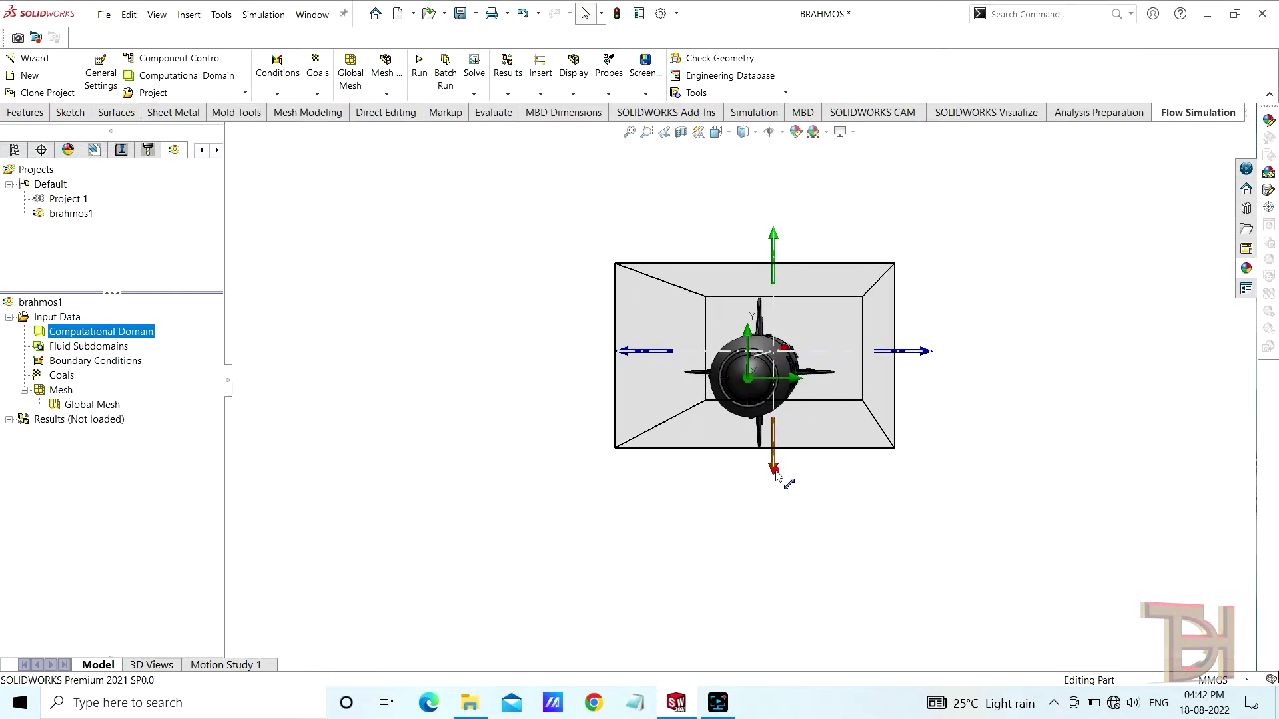
# - Pull the X max and X min faces in near tail and nose, then fine-tune Z min and bottom
pyautogui.moveTo(776, 473)
pyautogui.mouseDown(button='middle')
pyautogui.moveTo(951, 503)
pyautogui.moveTo(850, 514)
pyautogui.moveTo(894, 525)
pyautogui.moveTo(827, 535)
pyautogui.moveTo(866, 526)
pyautogui.mouseUp(button='middle')
pyautogui.moveTo(1236, 360); pyautogui.dragTo(1006, 370)
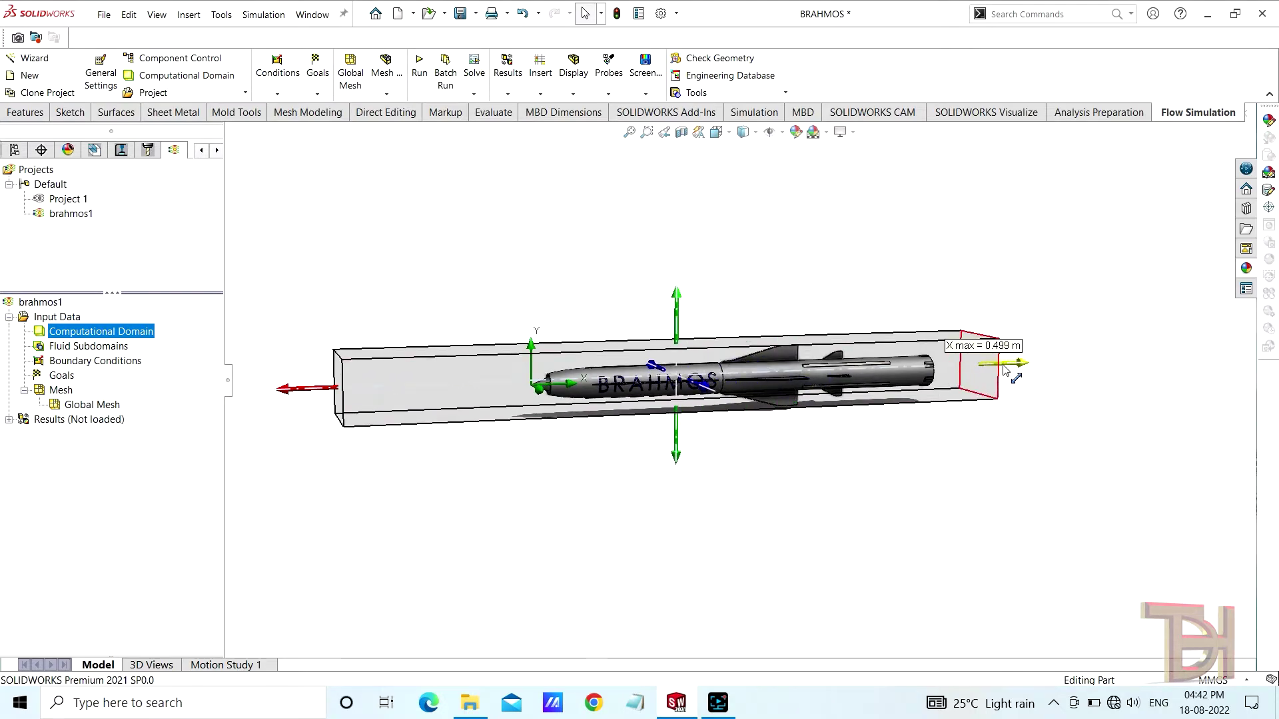
pyautogui.moveTo(299, 387); pyautogui.dragTo(491, 417)
pyautogui.moveTo(614, 492)
pyautogui.mouseDown(button='middle')
pyautogui.moveTo(659, 501)
pyautogui.moveTo(711, 474)
pyautogui.mouseUp(button='middle')
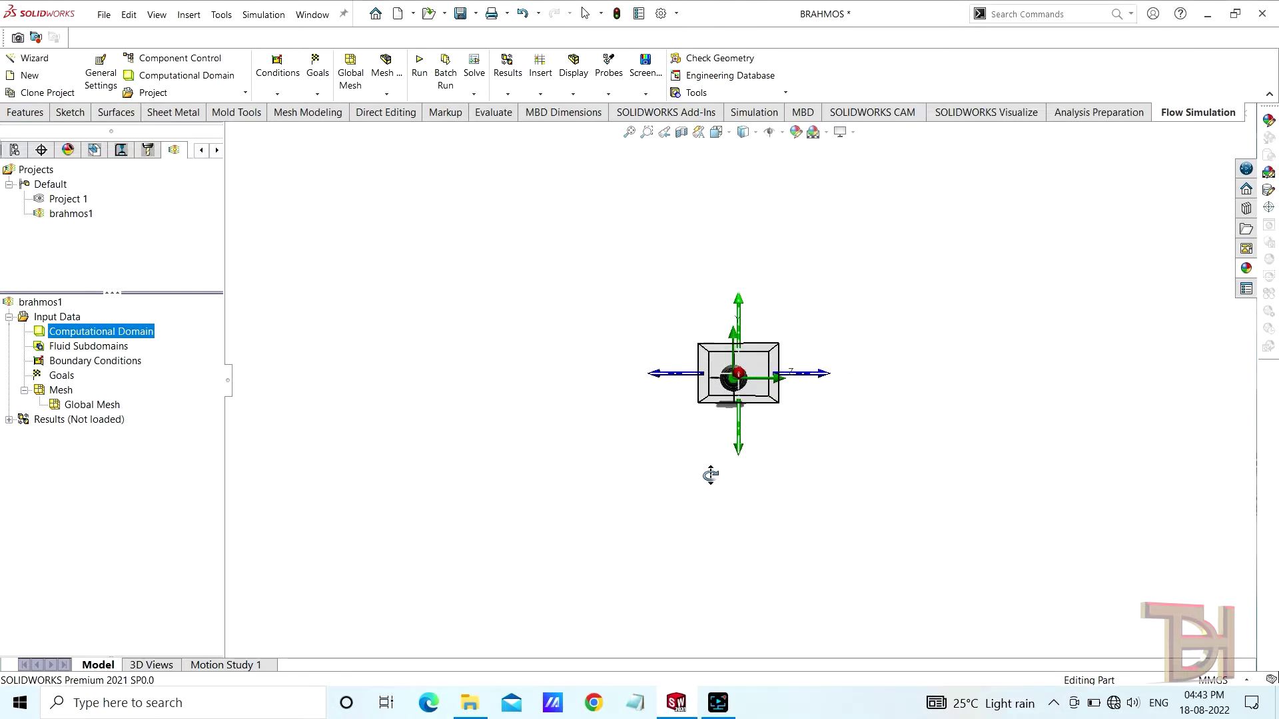
pyautogui.moveTo(667, 378); pyautogui.dragTo(656, 379)
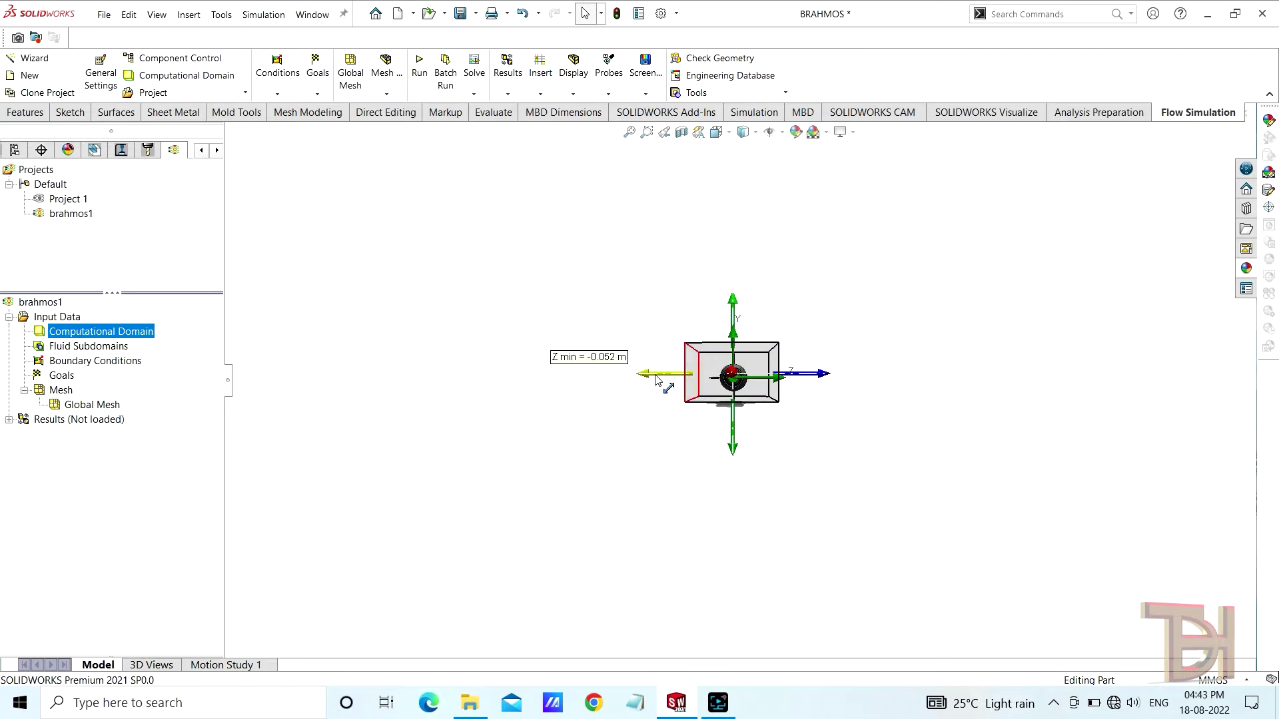
pyautogui.moveTo(733, 444); pyautogui.dragTo(729, 464)
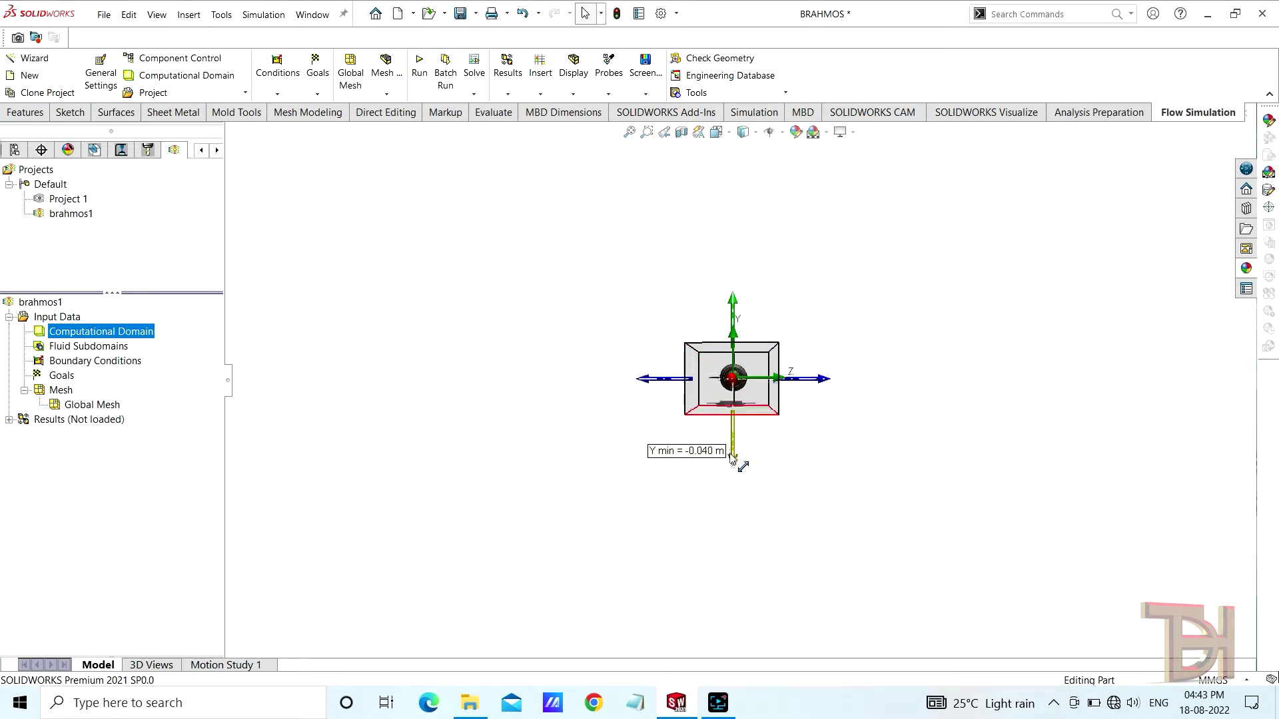
pyautogui.moveTo(808, 473)
pyautogui.mouseDown(button='middle')
pyautogui.moveTo(947, 511)
pyautogui.moveTo(856, 499)
pyautogui.moveTo(868, 533)
pyautogui.moveTo(850, 556)
pyautogui.mouseUp(button='middle')
# - Add global goals for average total and dynamic pressure plus minimum and average velocity
pyautogui.click(850, 557)
pyautogui.press('f')
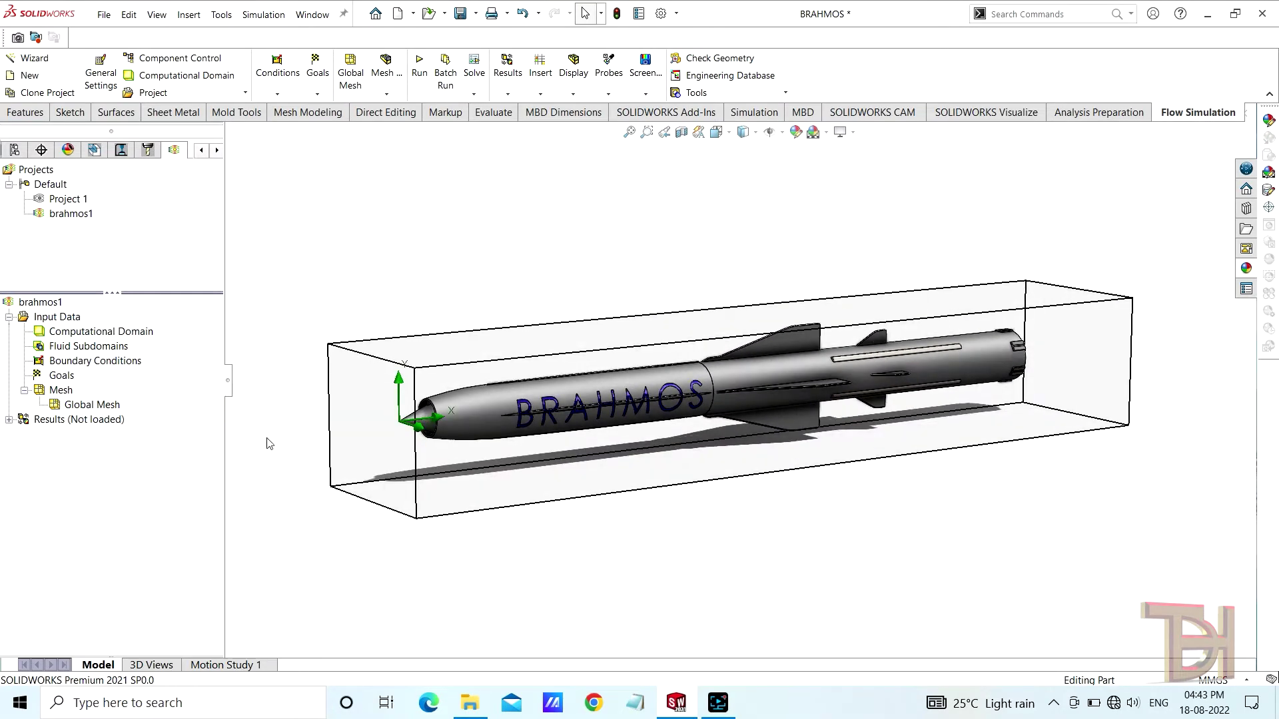
pyautogui.rightClick(56, 381)
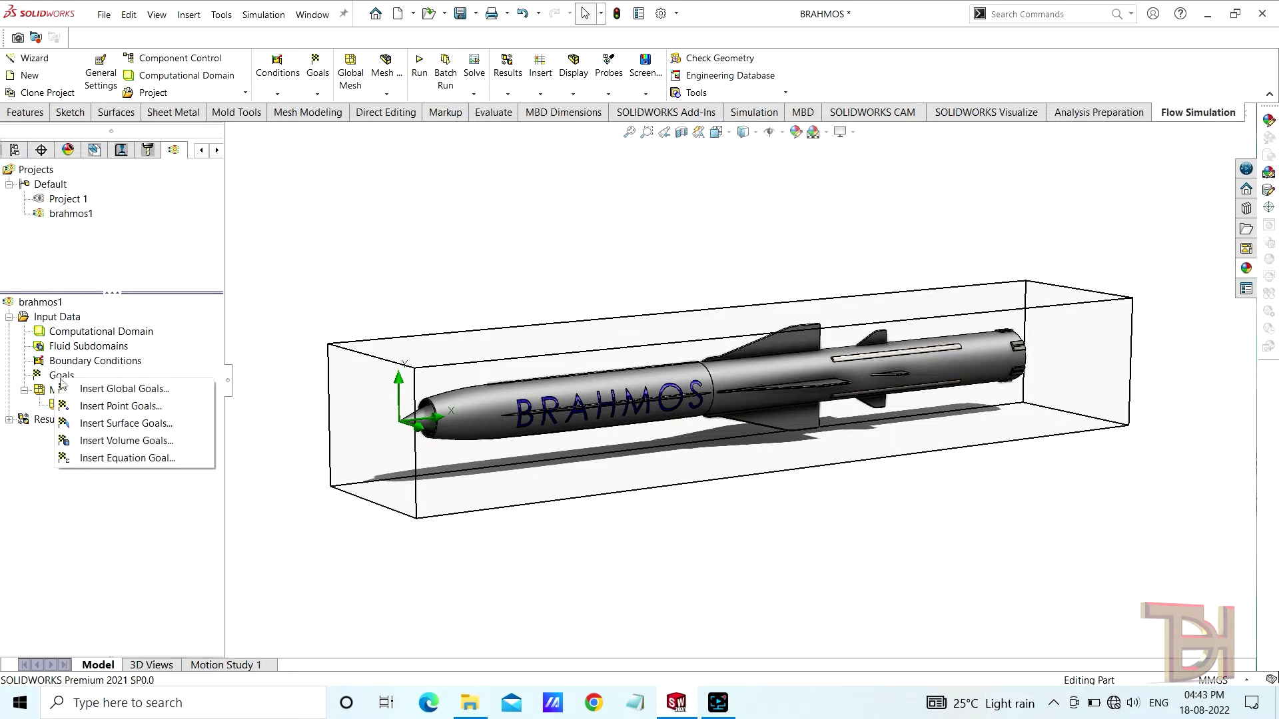
pyautogui.click(100, 392)
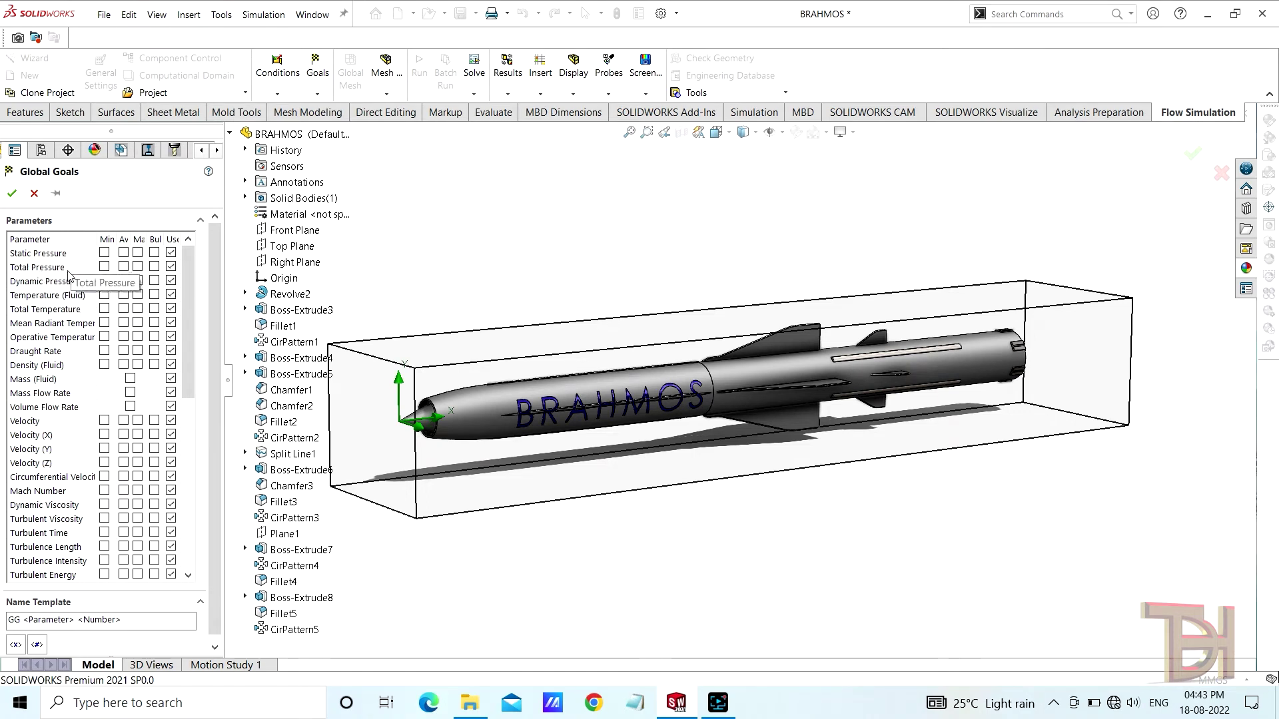
pyautogui.click(122, 267)
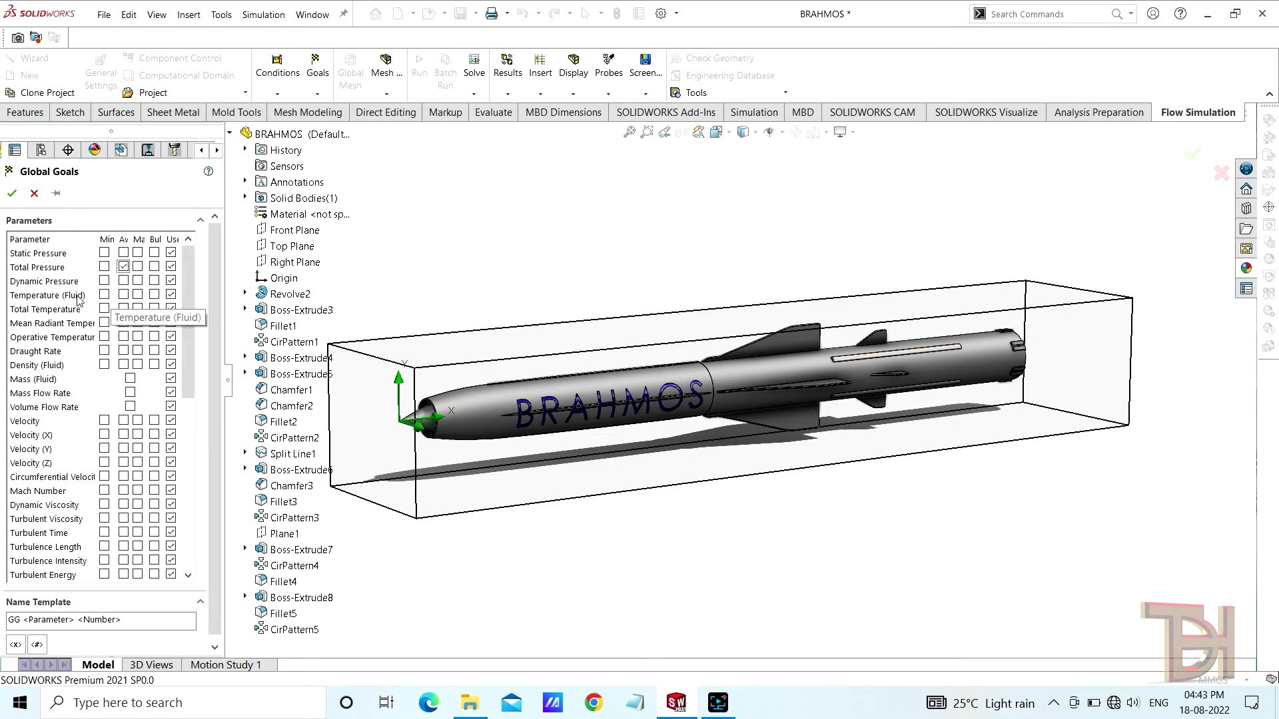
pyautogui.click(123, 281)
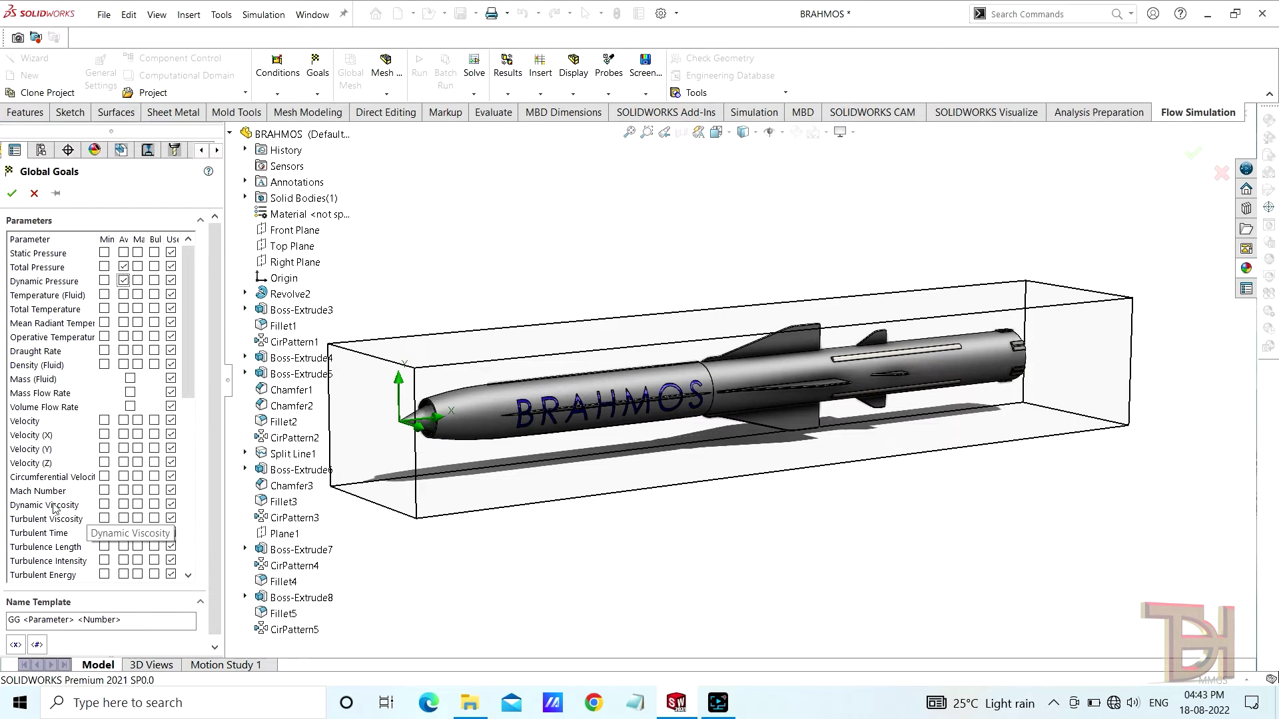
pyautogui.click(105, 422)
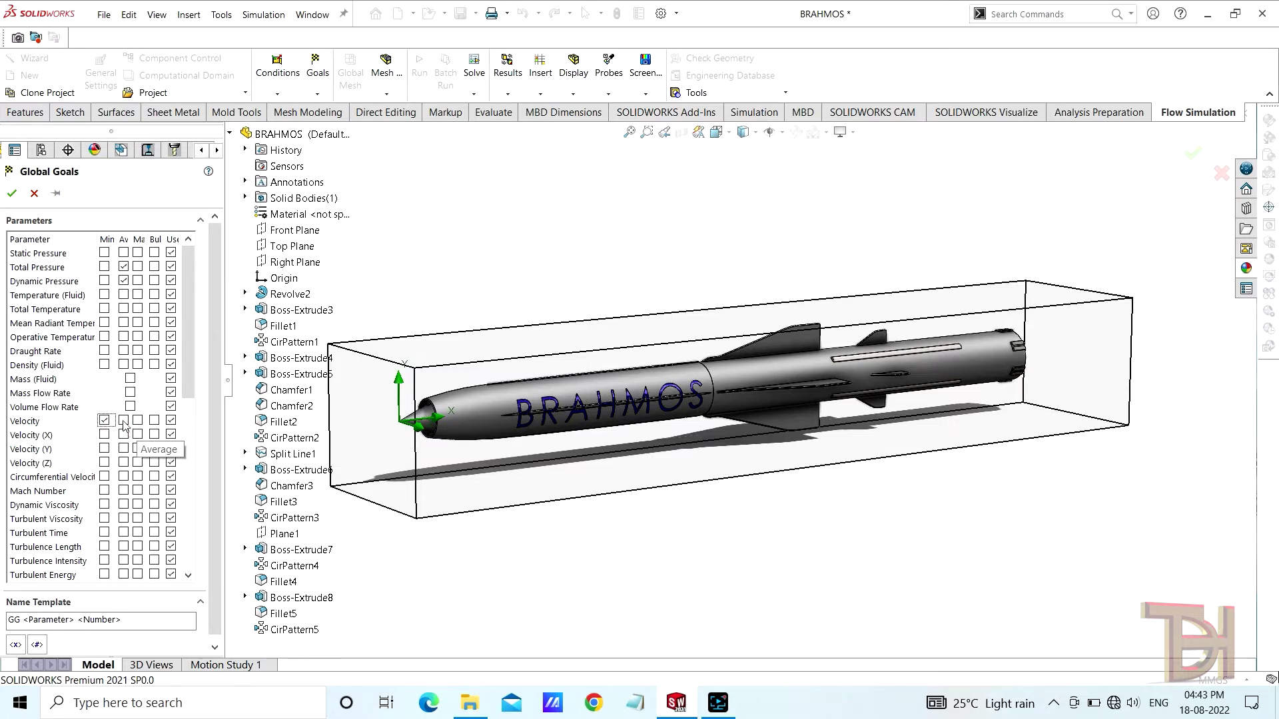
pyautogui.click(123, 420)
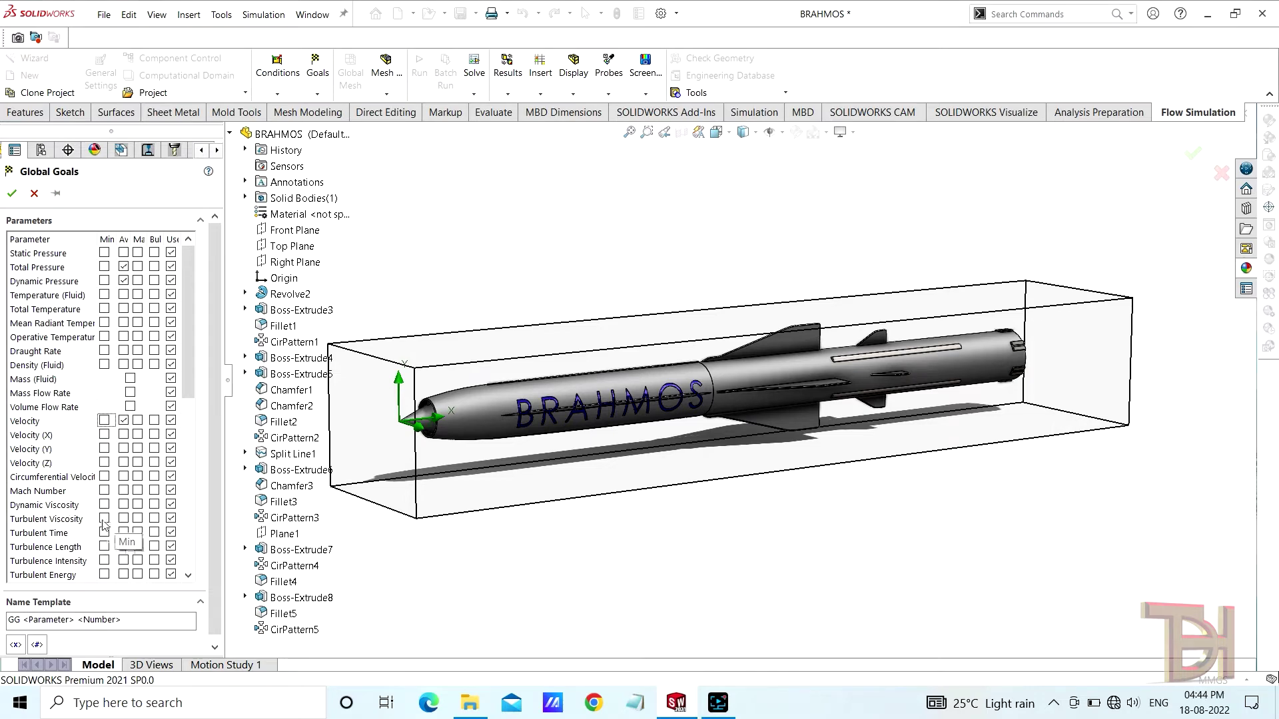
# - Tick average Normal Force (X), Normal Force, Force and Friction Force goals
pyautogui.scroll(-2, 103, 490)
pyautogui.scroll(-3, 106, 481)
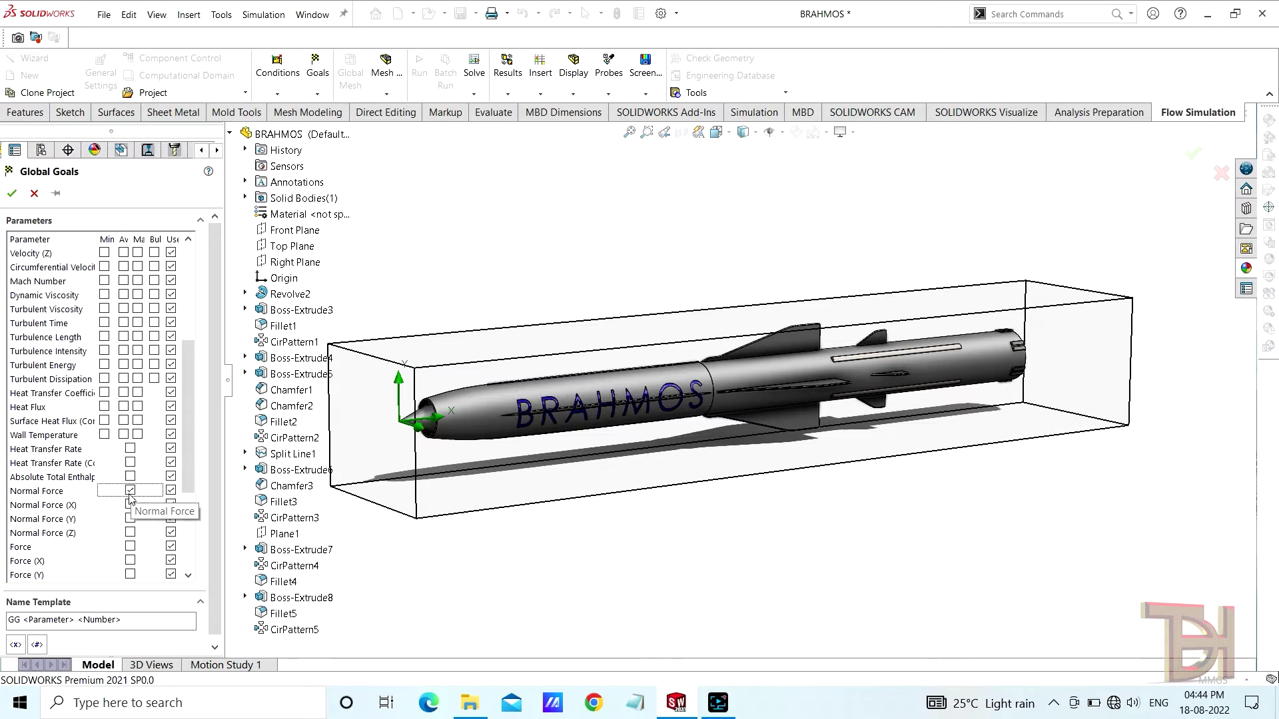
pyautogui.click(130, 503)
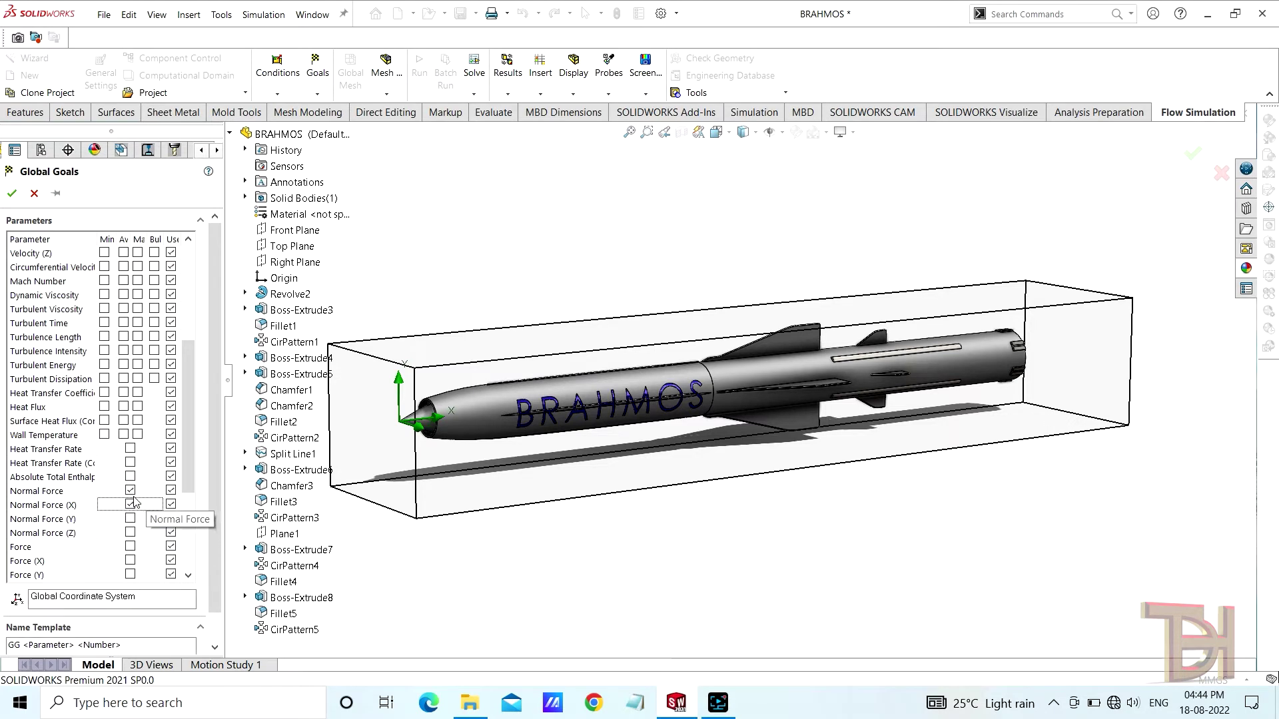
pyautogui.scroll(-2, 134, 540)
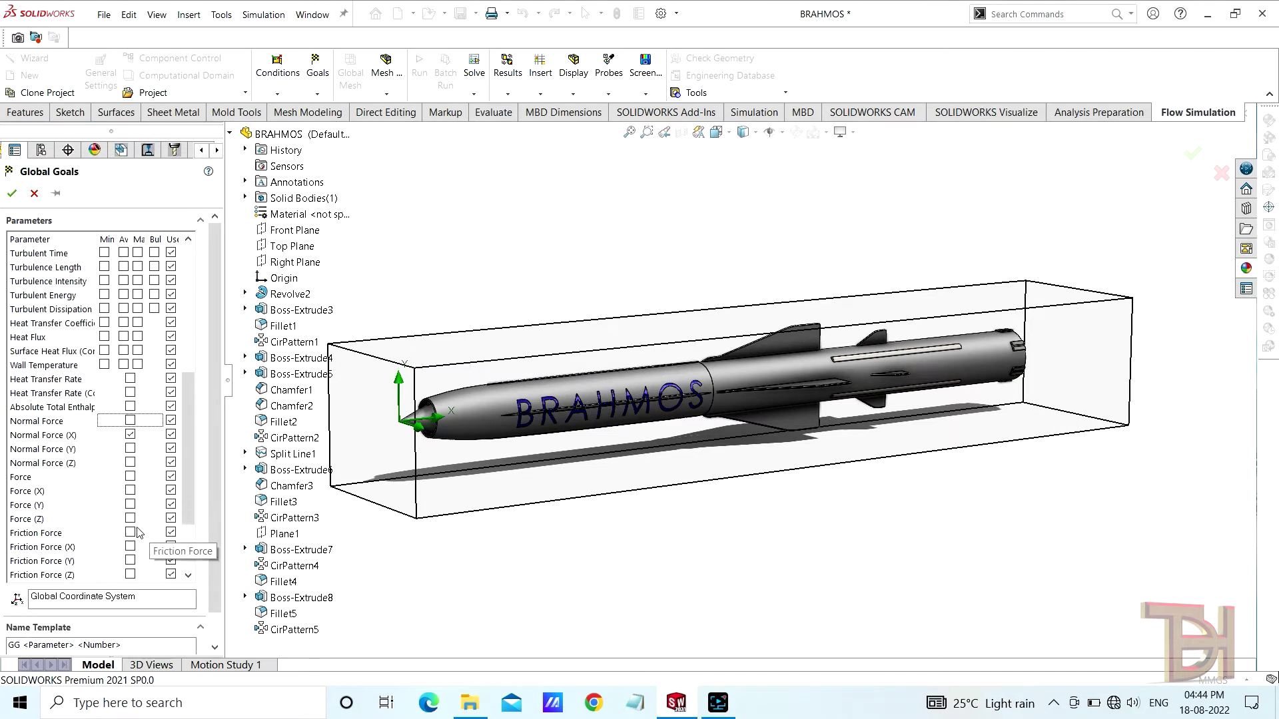
pyautogui.click(130, 420)
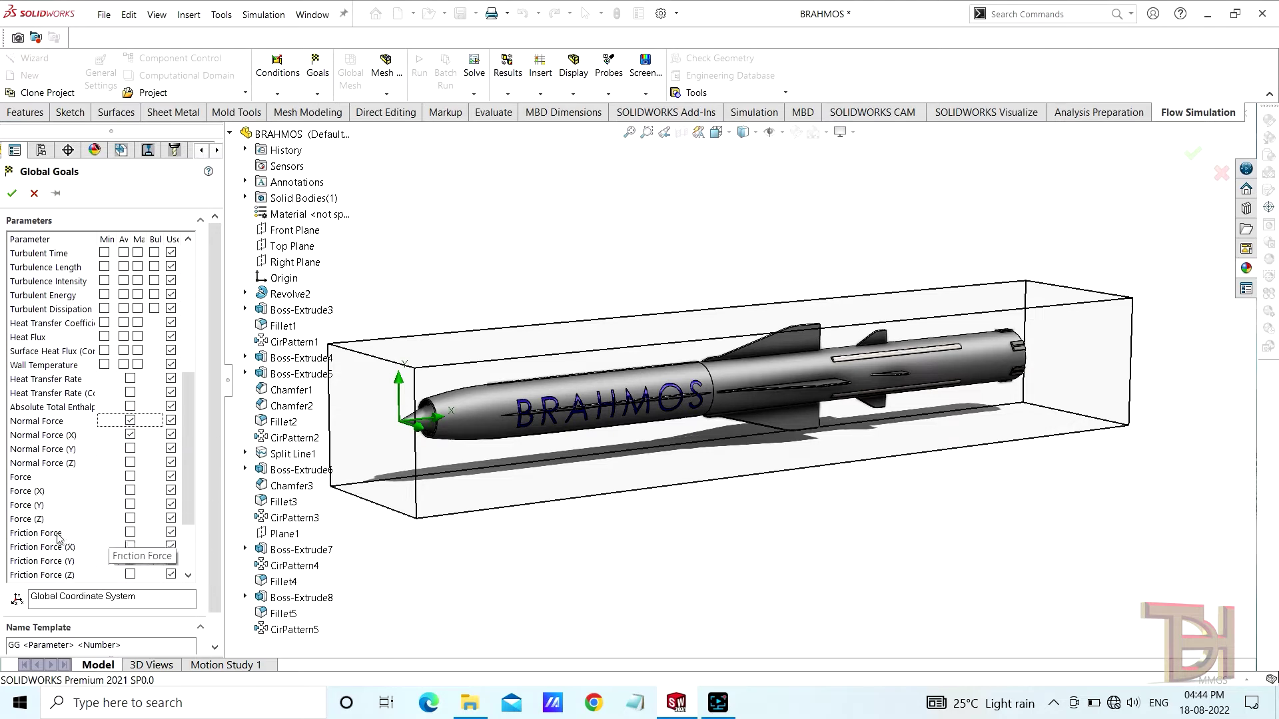
pyautogui.click(129, 476)
pyautogui.scroll(-2, 130, 479)
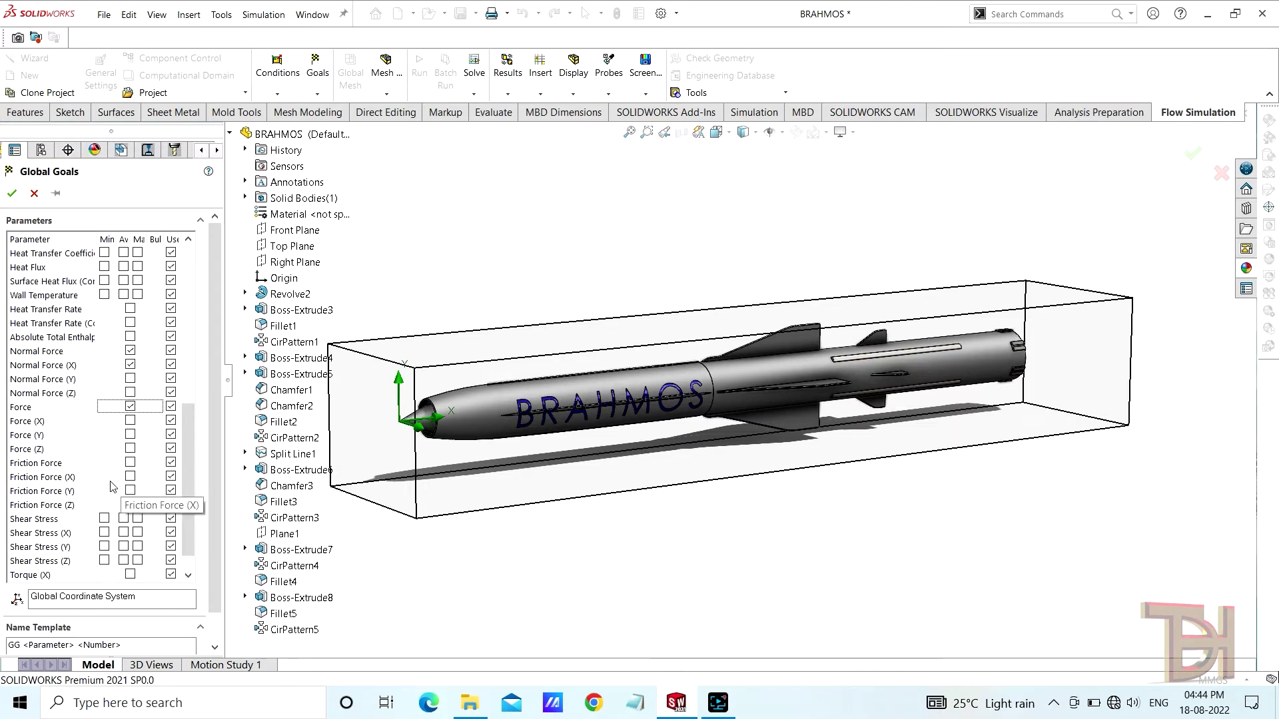
pyautogui.click(130, 463)
pyautogui.scroll(1, 133, 480)
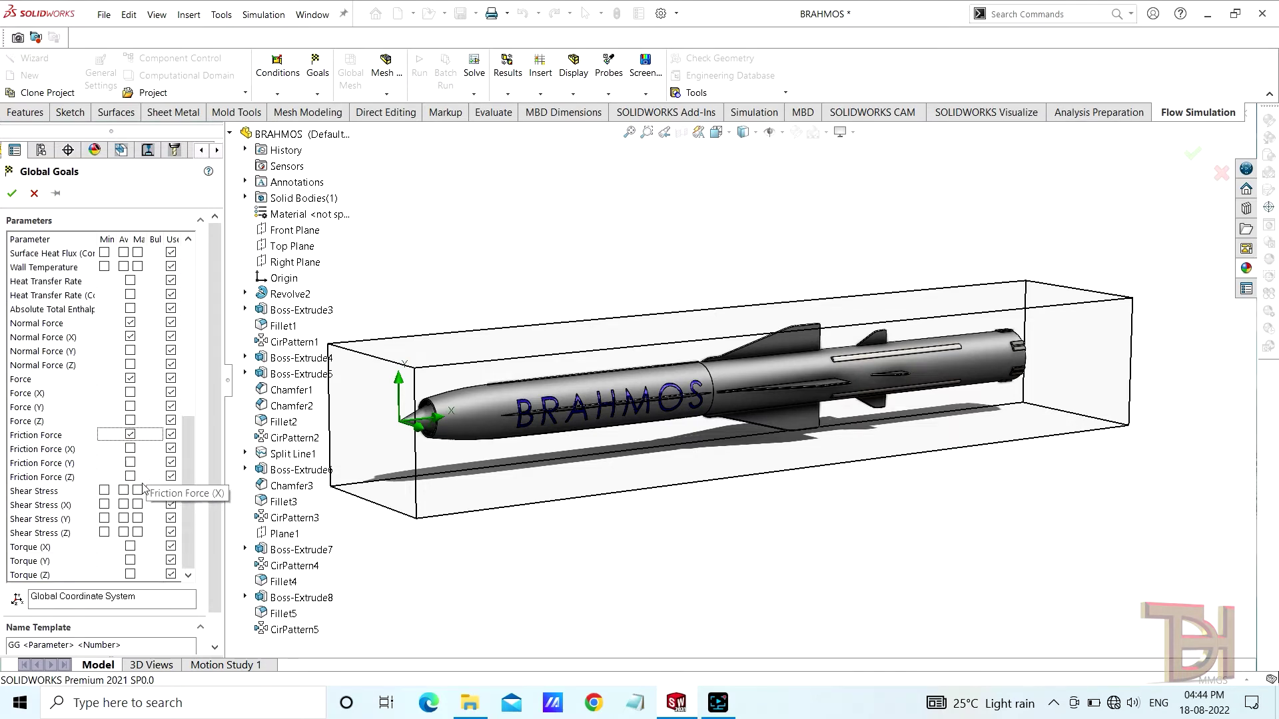
pyautogui.scroll(2, 146, 489)
pyautogui.scroll(6, 145, 488)
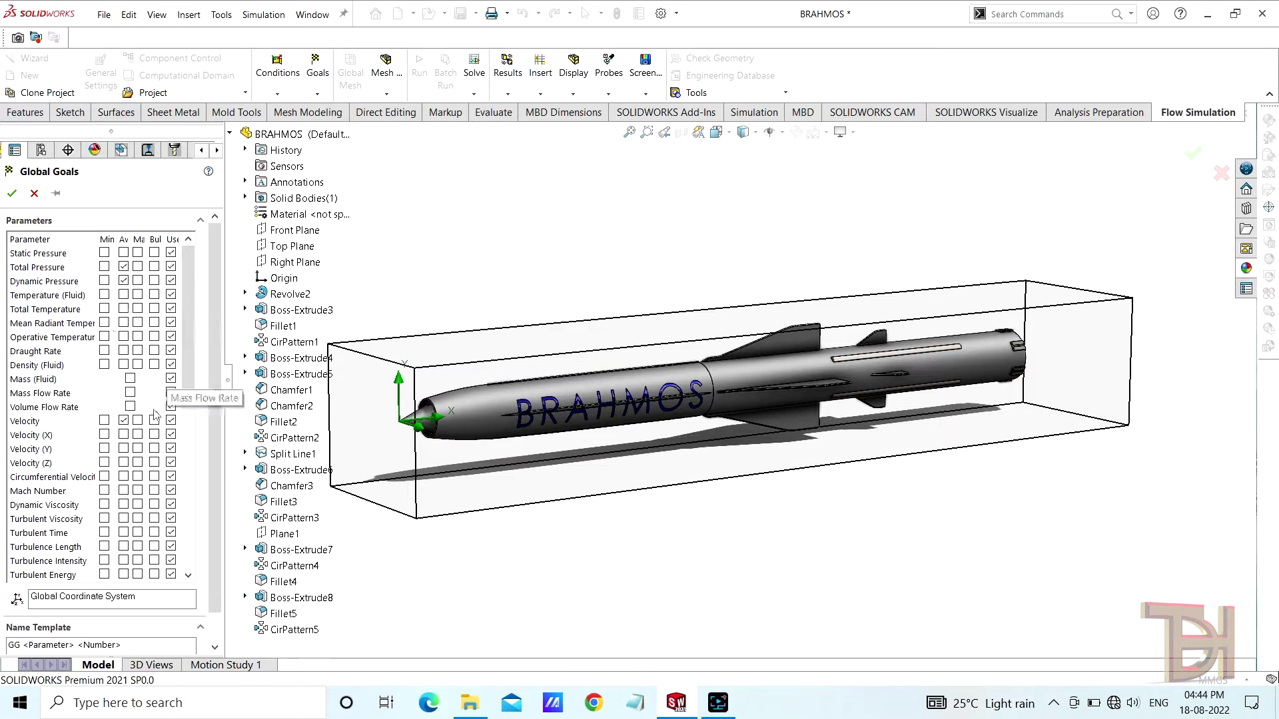
# - Confirm the seven global goals and launch a new calculation of brahmos1
pyautogui.click(11, 194)
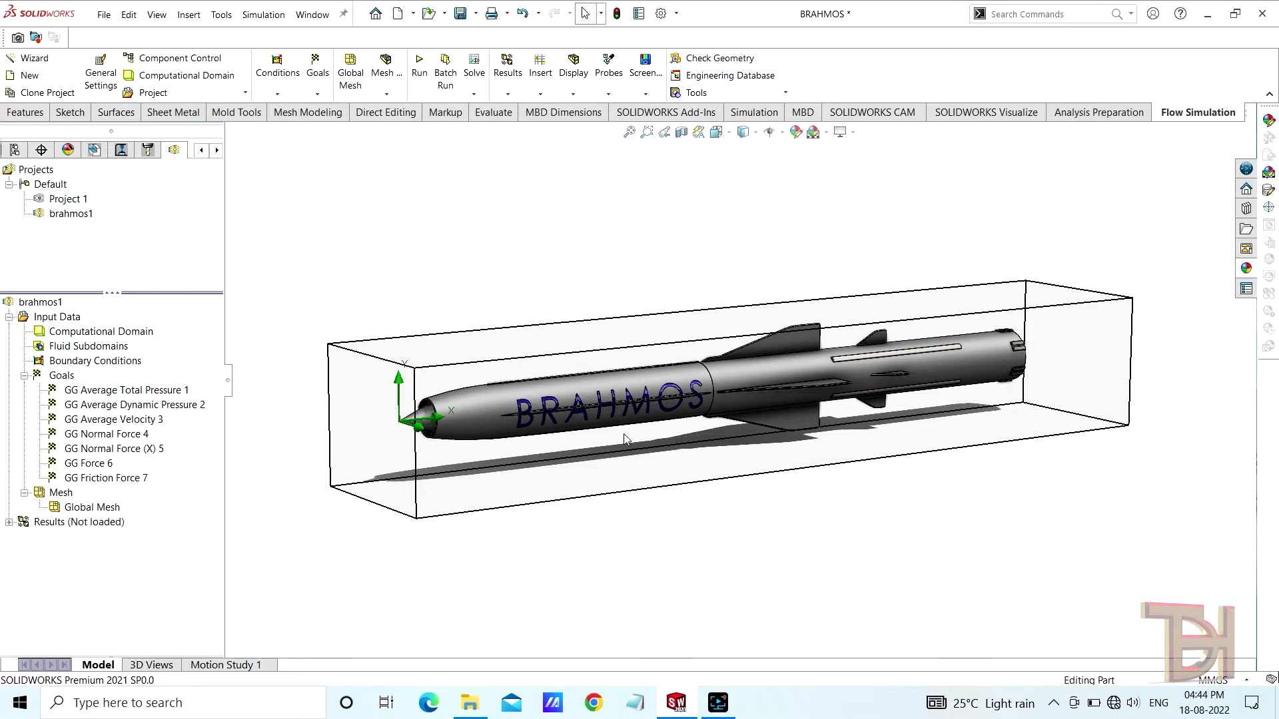
pyautogui.moveTo(624, 434); pyautogui.dragTo(588, 383, button='middle')
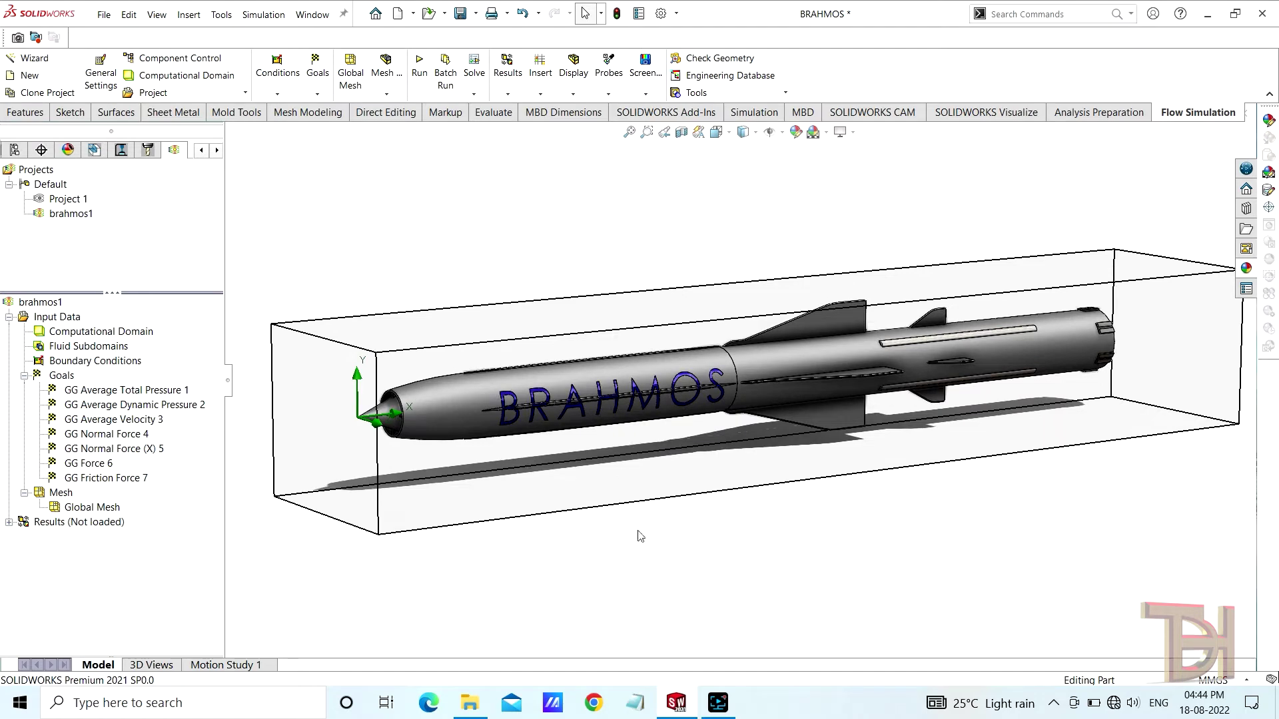
pyautogui.click(422, 70)
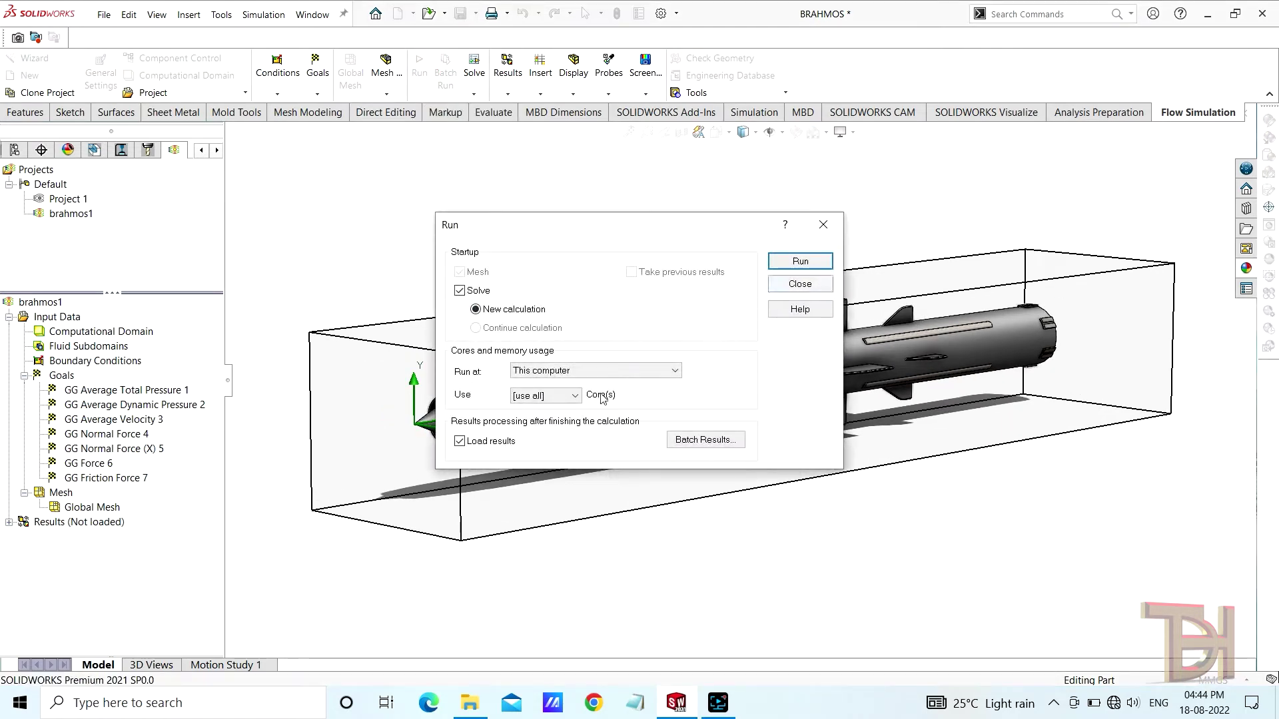
pyautogui.click(811, 260)
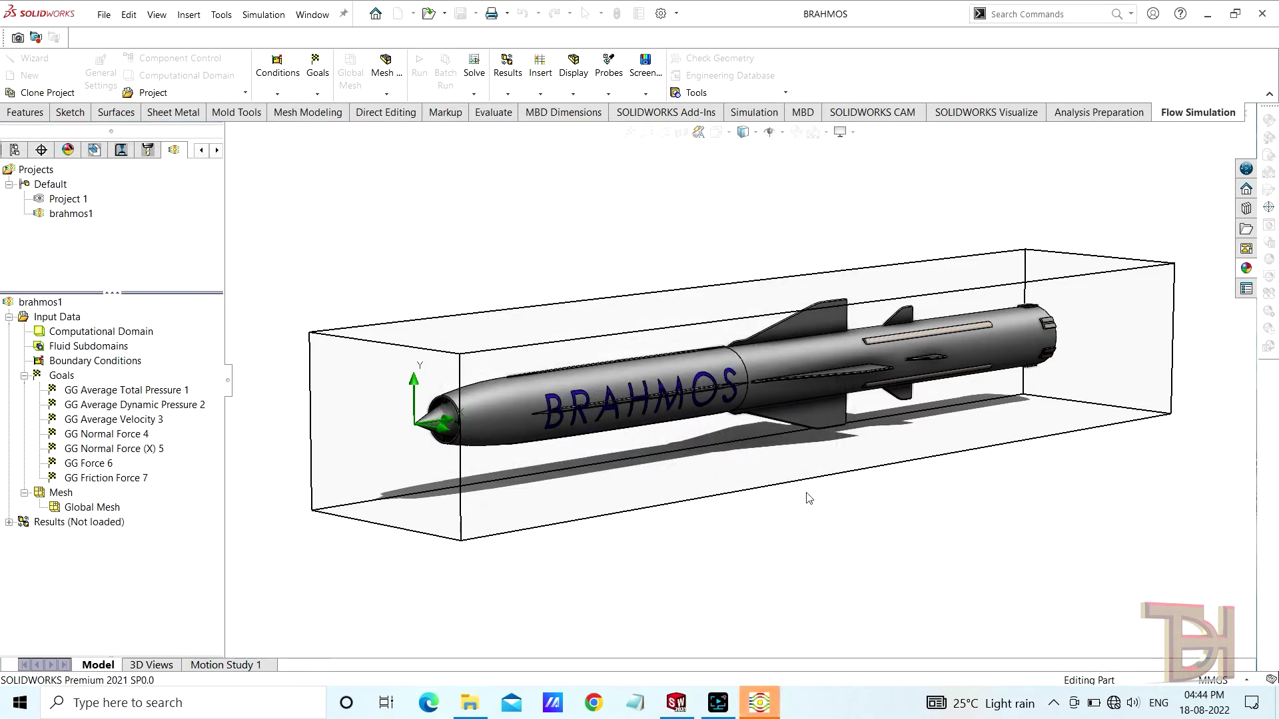
# - Monitor the brahmos1 solver window until it finishes at 131 iterations
pyautogui.click(761, 703)
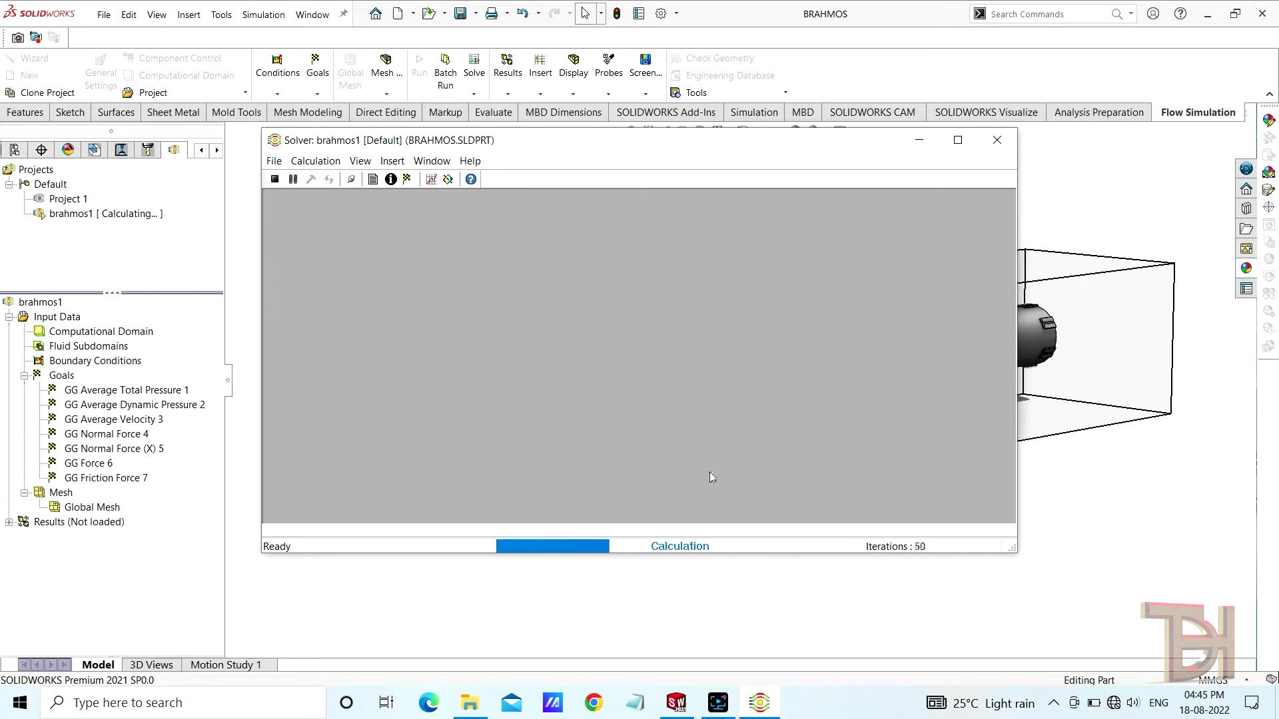
pyautogui.click(736, 603)
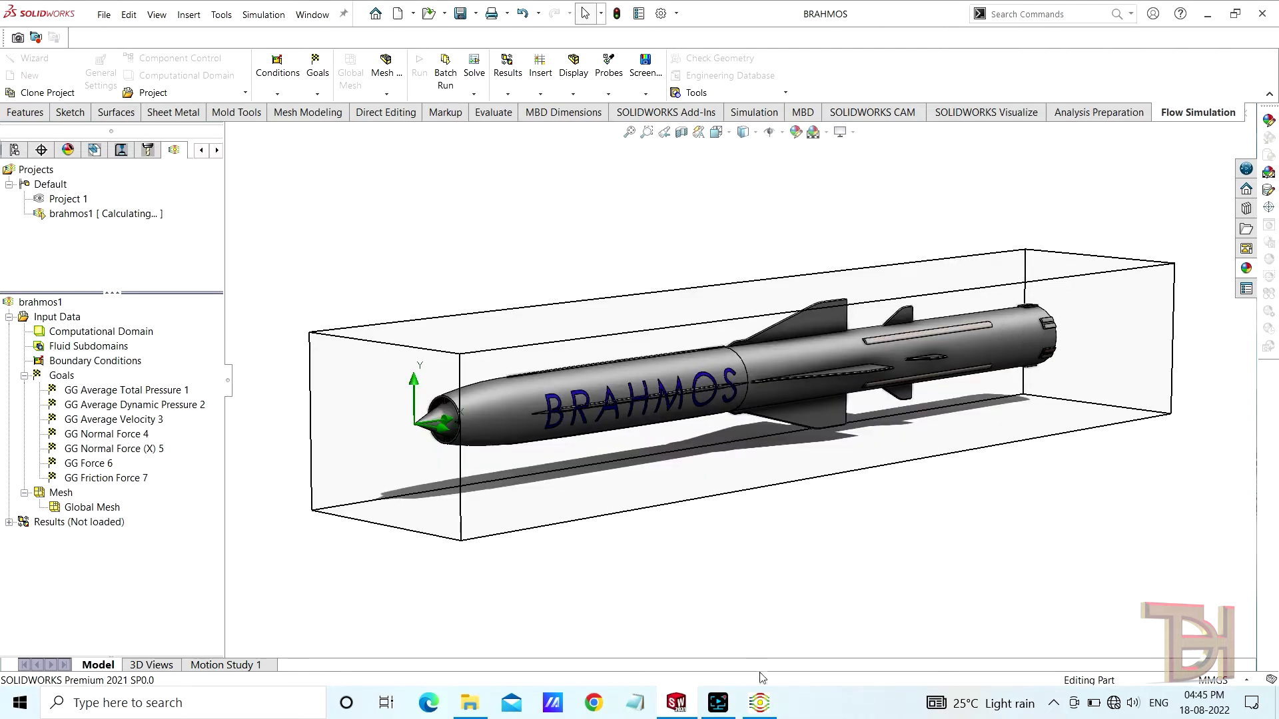
pyautogui.click(760, 701)
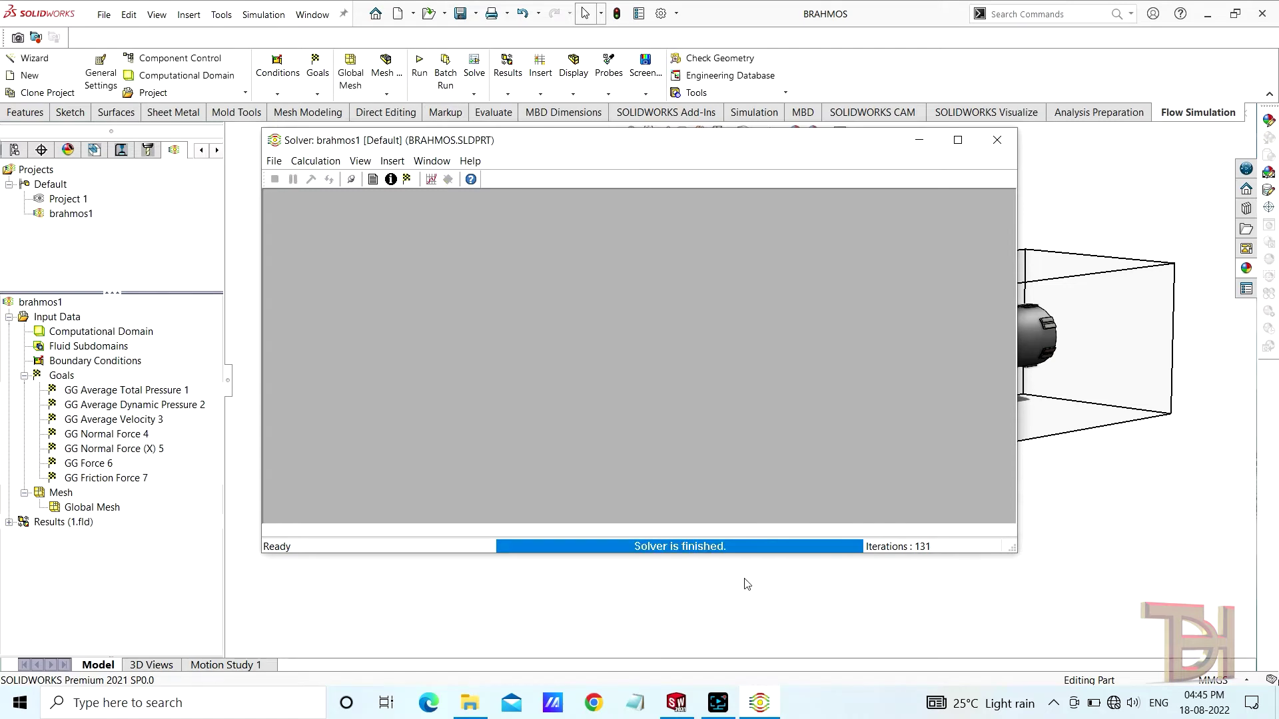
# - Hide the finished solver window and insert a new Flow Trajectories plot under Results
pyautogui.click(919, 140)
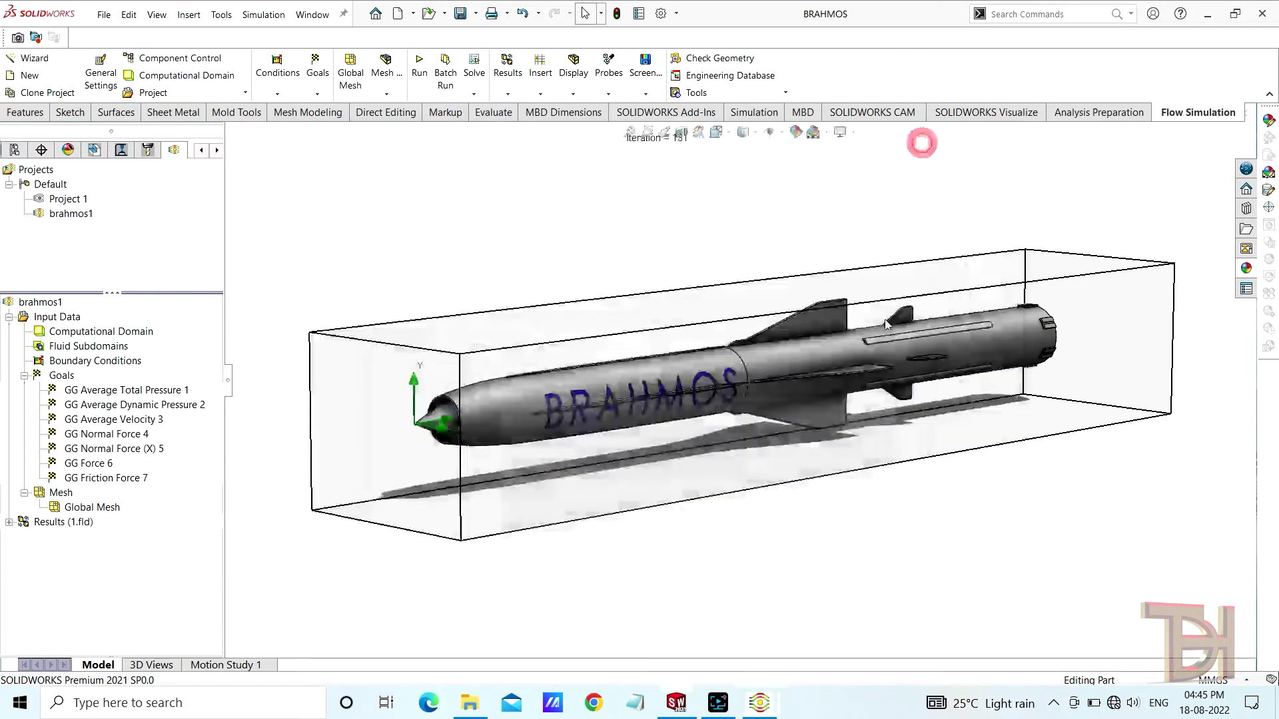
pyautogui.moveTo(673, 397); pyautogui.dragTo(606, 513, button='middle')
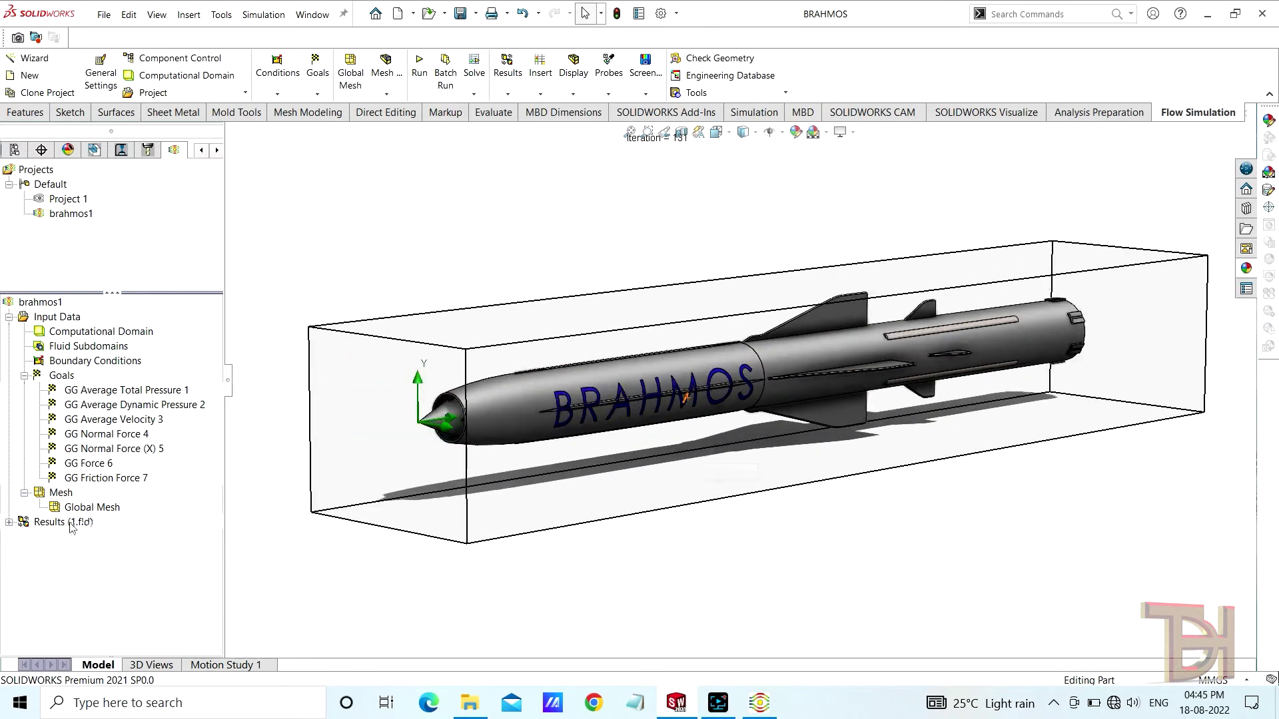
pyautogui.doubleClick(25, 525)
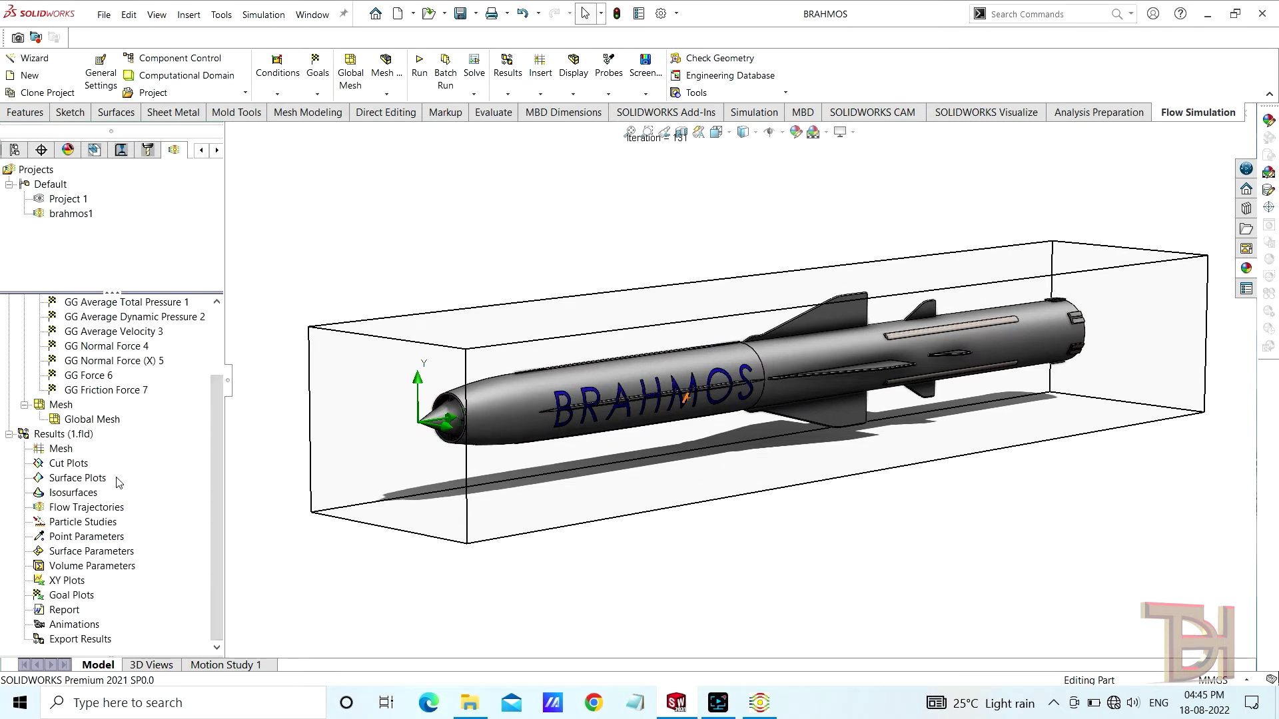
pyautogui.rightClick(61, 512)
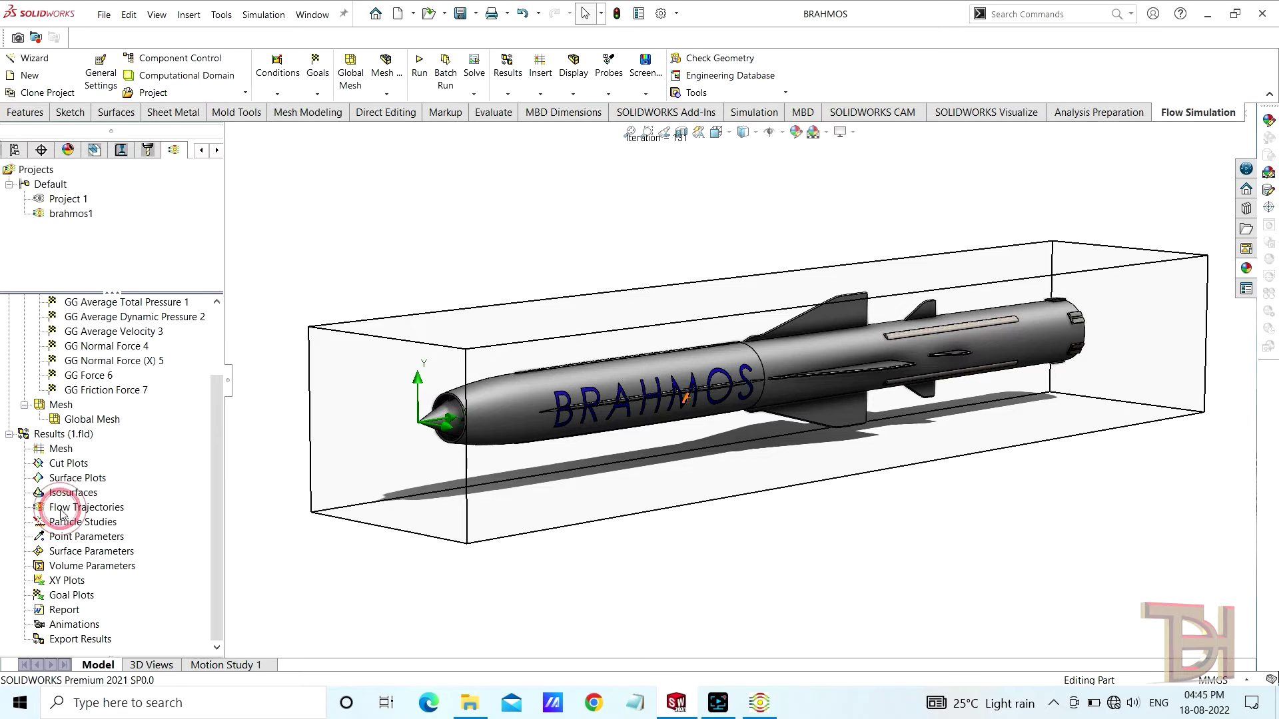
pyautogui.rightClick(56, 513)
pyautogui.click(86, 521)
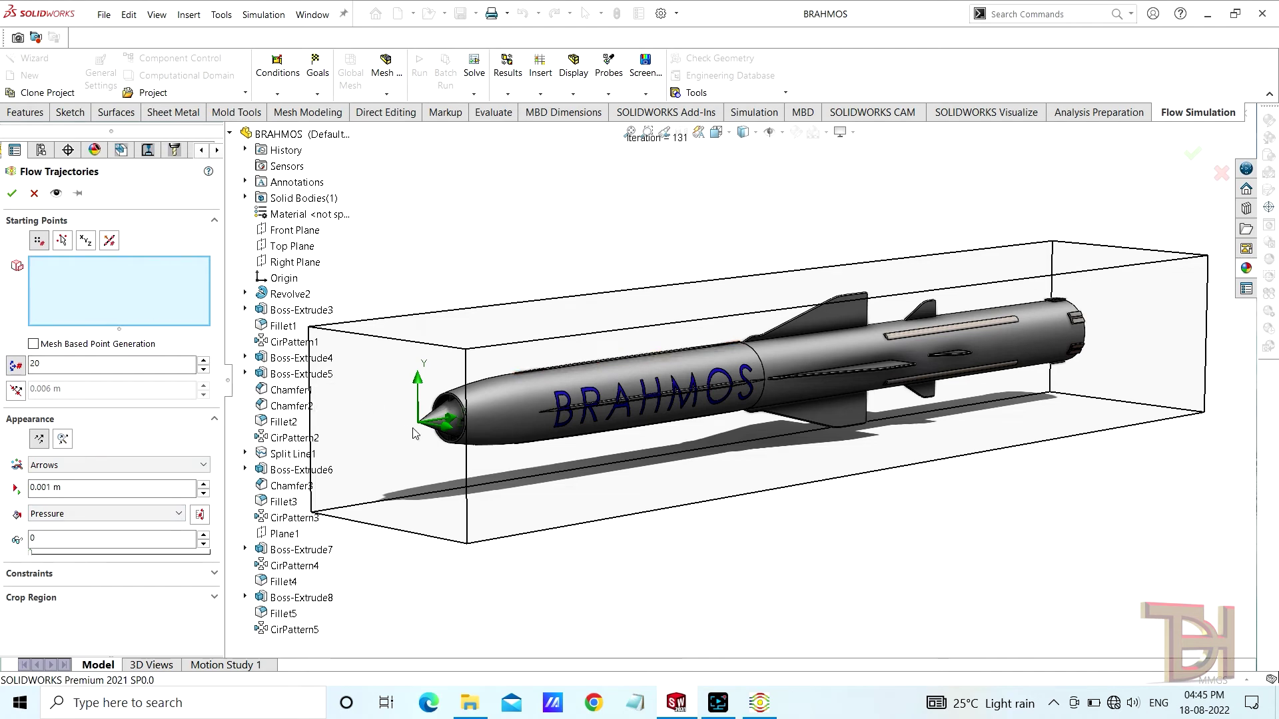
# - Add the inner and outer intake faces as trajectory starting points
pyautogui.scroll(-3, 466, 457)
pyautogui.scroll(-3, 533, 457)
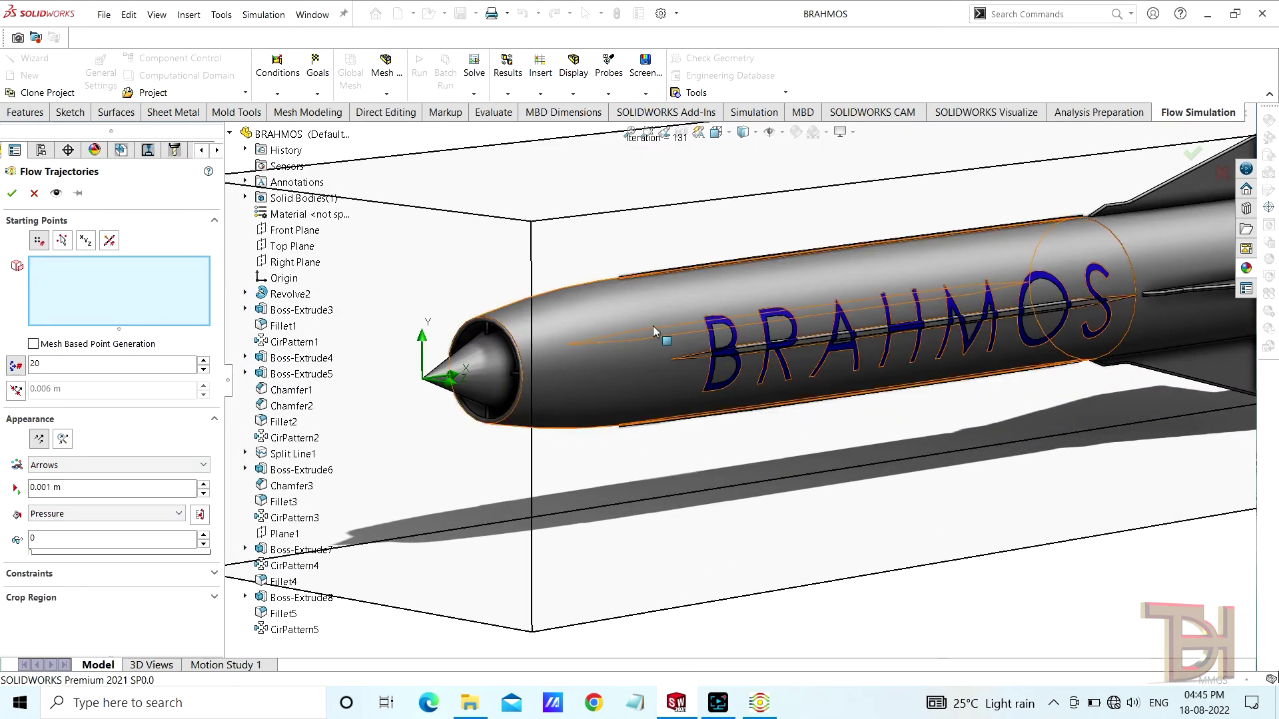
pyautogui.scroll(5, 576, 461)
pyautogui.scroll(-5, 526, 381)
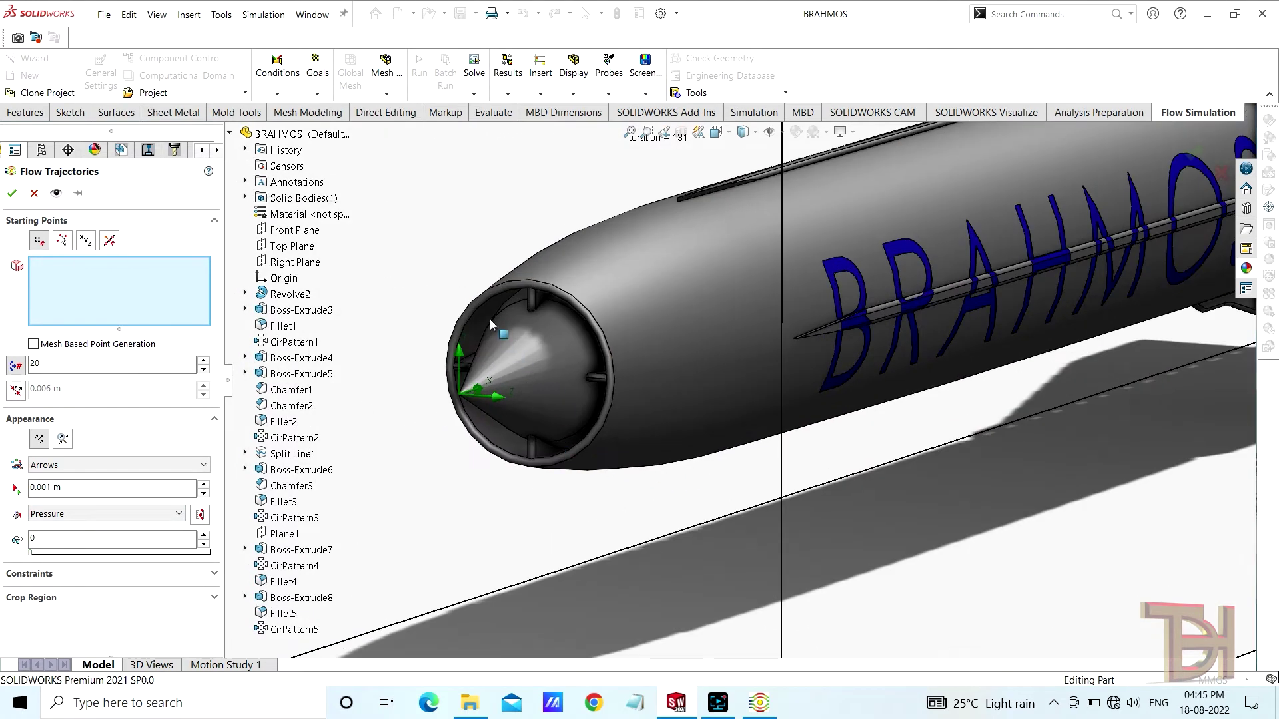
pyautogui.click(485, 319)
pyautogui.scroll(3, 556, 422)
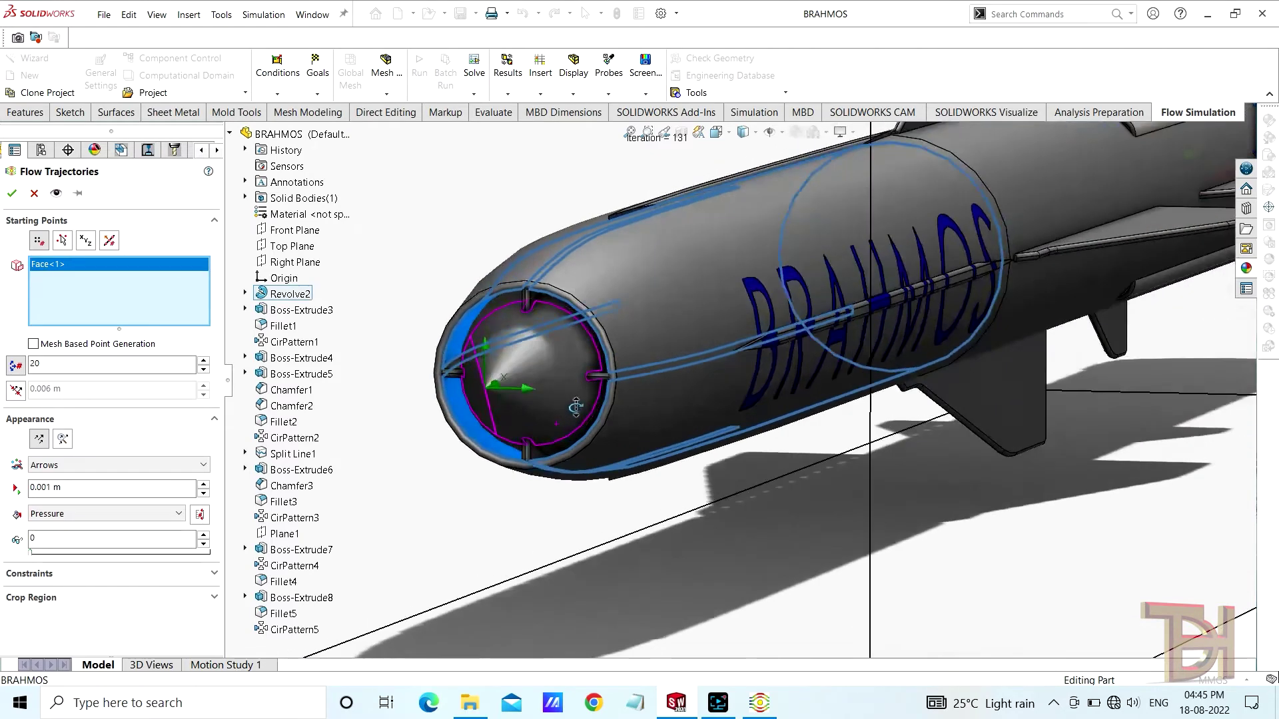
pyautogui.scroll(2, 579, 401)
pyautogui.click(557, 301)
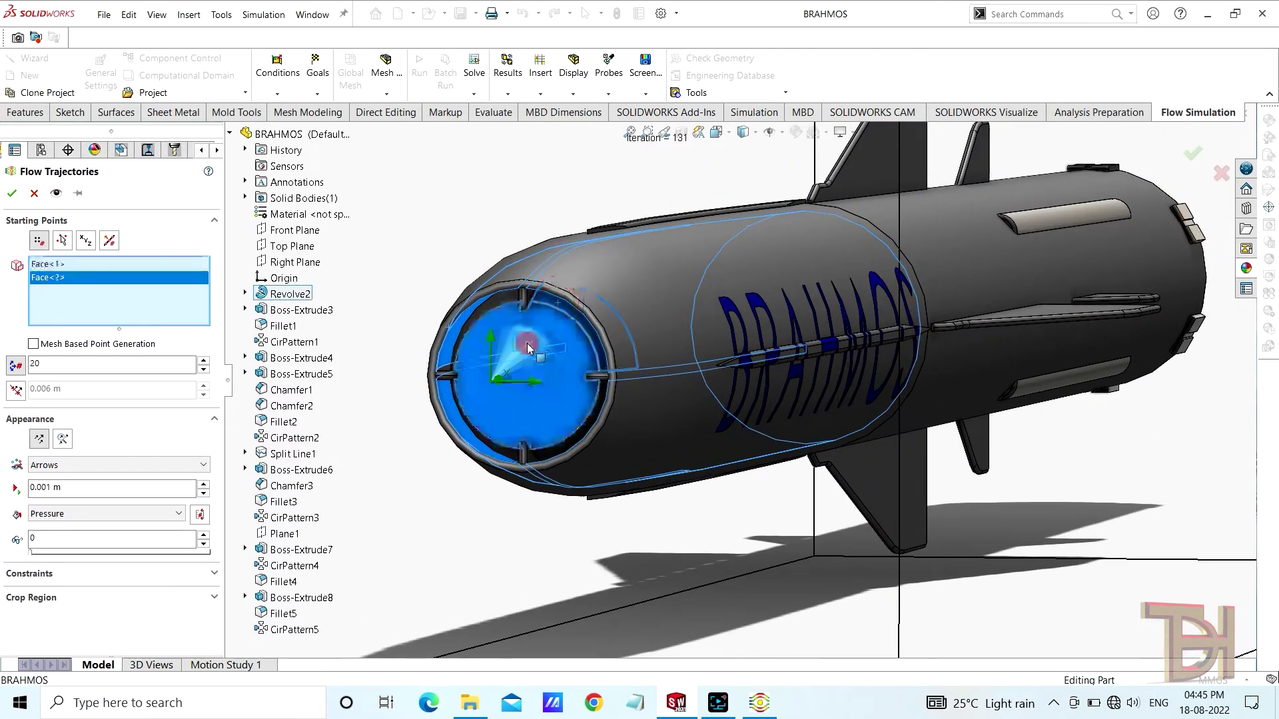
pyautogui.click(500, 300)
pyautogui.click(466, 360)
# - Add the remaining intake and nose faces as starting points from a head-on view
pyautogui.moveTo(466, 359); pyautogui.dragTo(579, 450, button='middle')
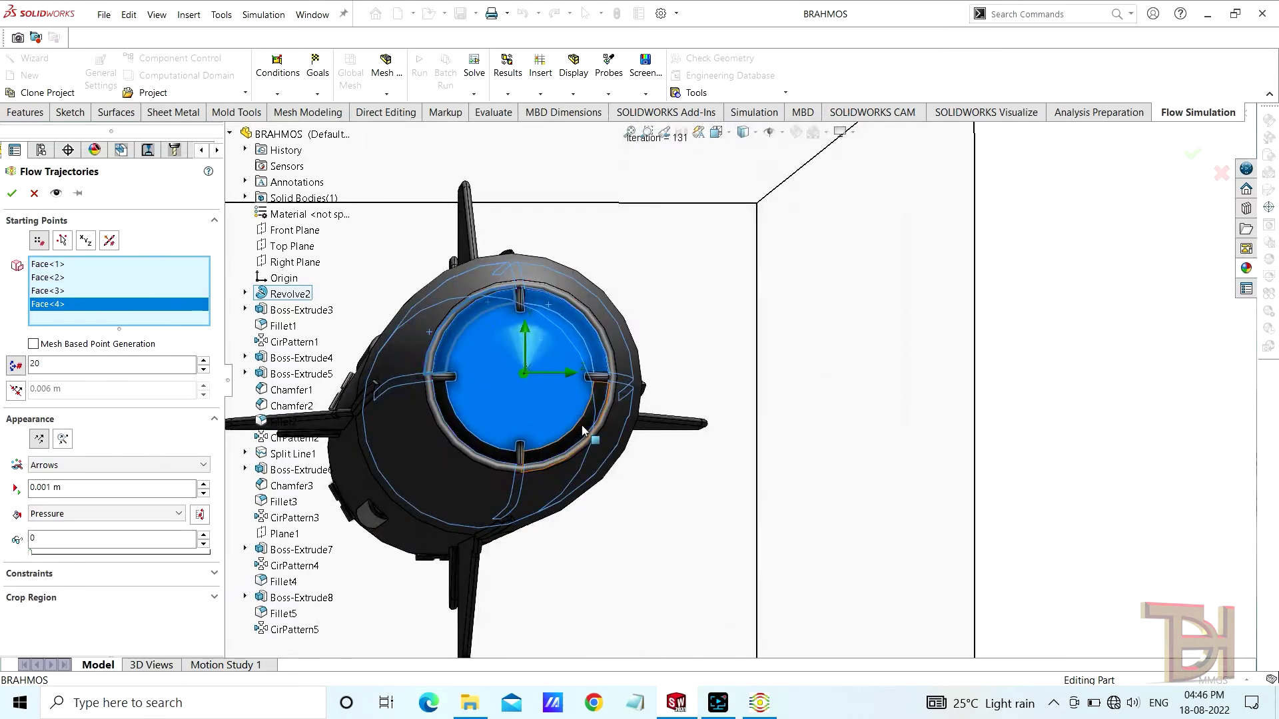
pyautogui.click(580, 425)
pyautogui.click(469, 441)
pyautogui.scroll(3, 611, 508)
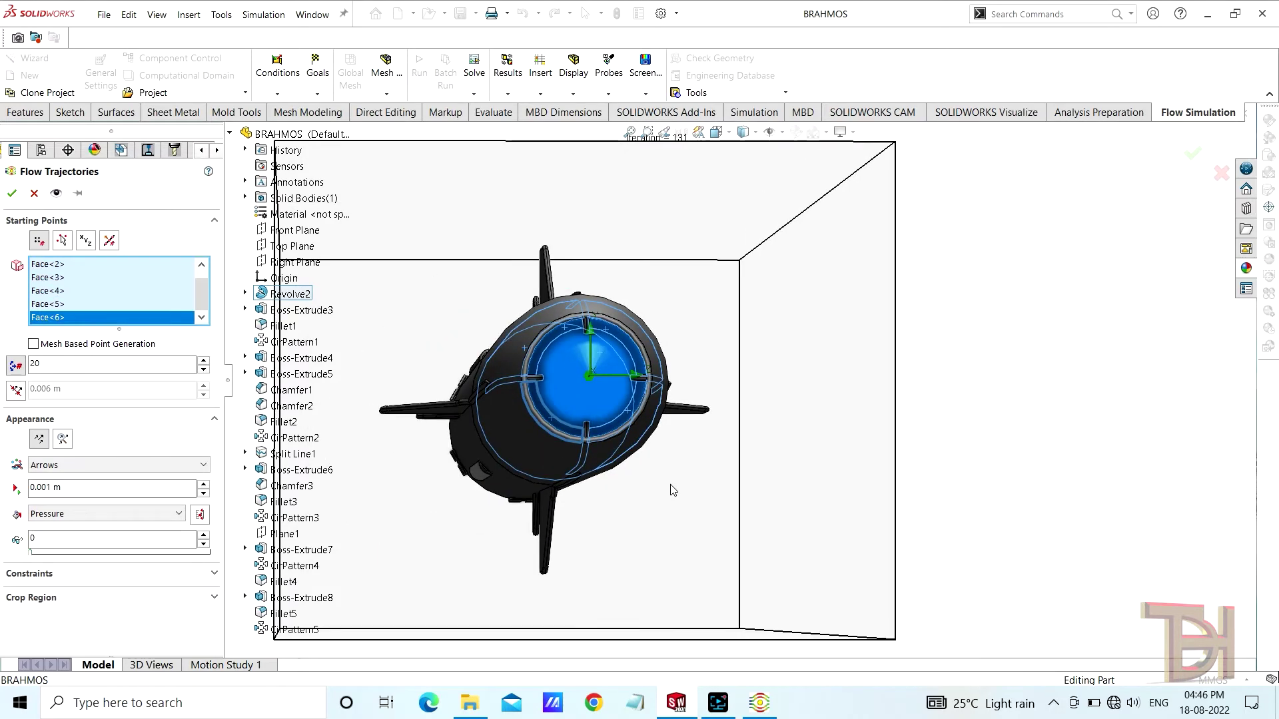
pyautogui.moveTo(671, 491); pyautogui.dragTo(634, 509, button='middle')
# - Add the body cylinder, fin faces and rear fin face as starting points
pyautogui.click(398, 422)
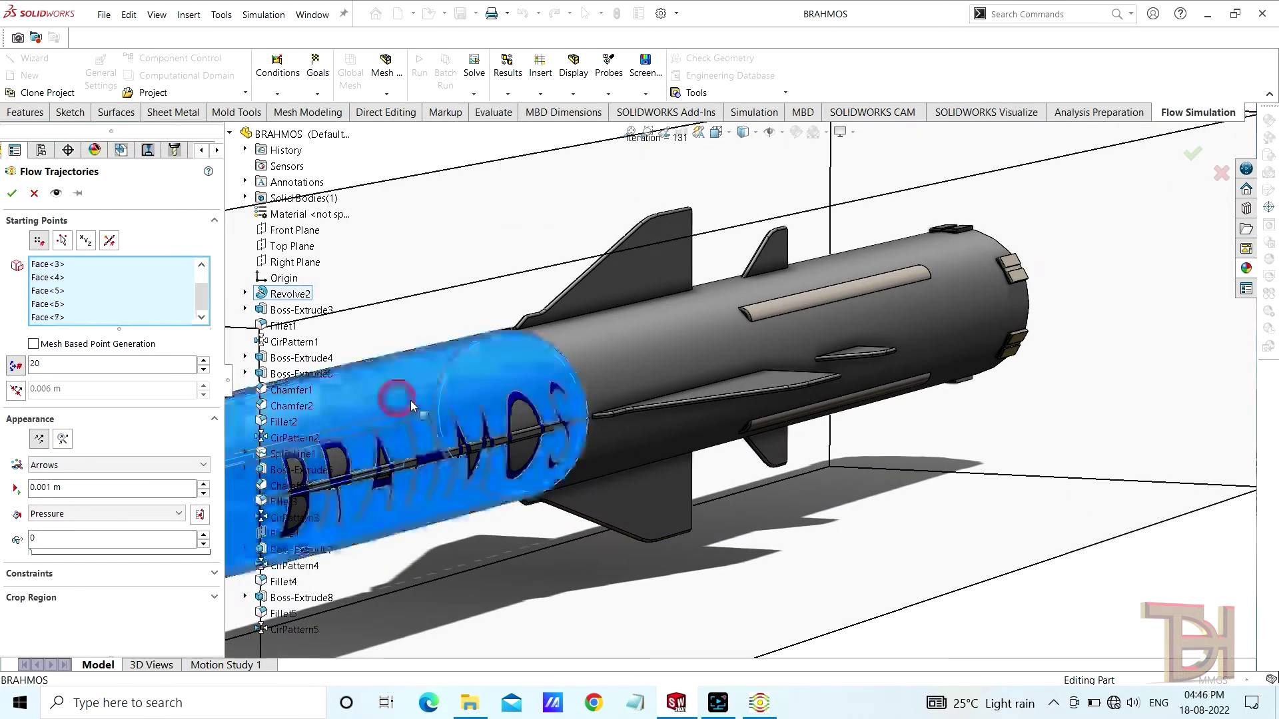
pyautogui.click(631, 282)
pyautogui.click(648, 494)
pyautogui.click(756, 385)
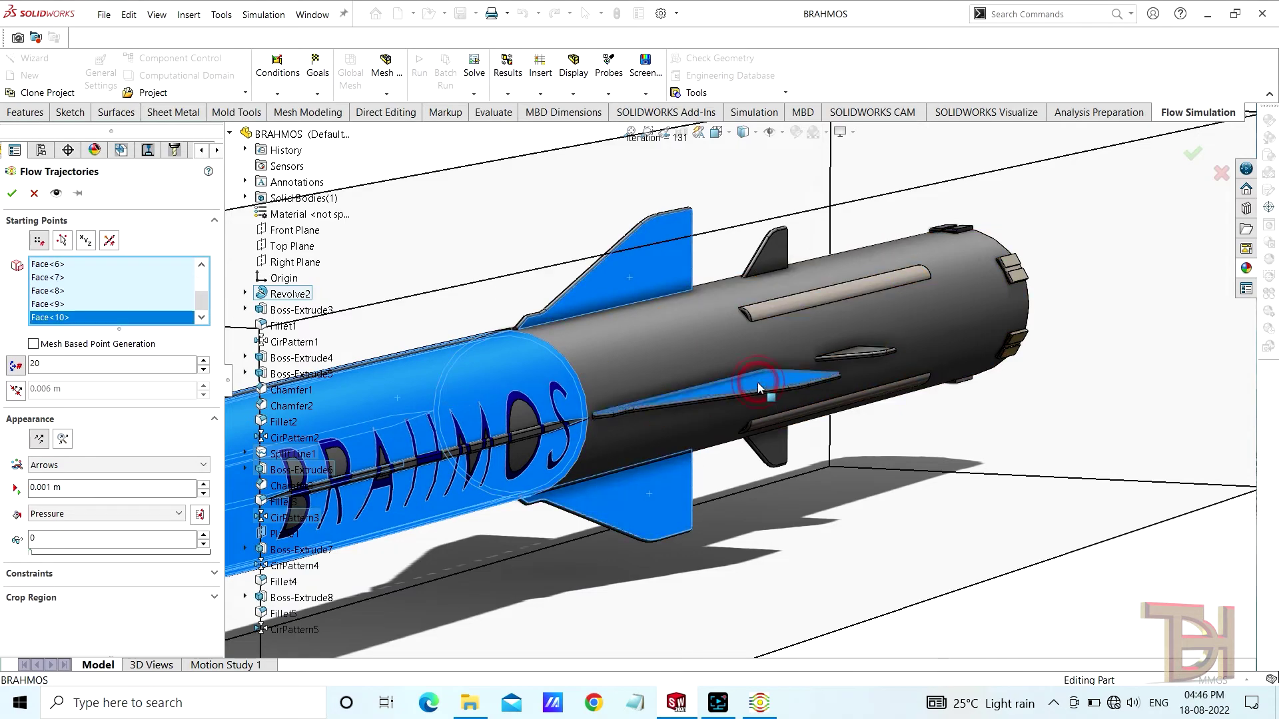
pyautogui.click(689, 355)
pyautogui.moveTo(703, 393)
pyautogui.mouseDown(button='middle')
pyautogui.moveTo(732, 464)
pyautogui.moveTo(769, 371)
pyautogui.mouseUp(button='middle')
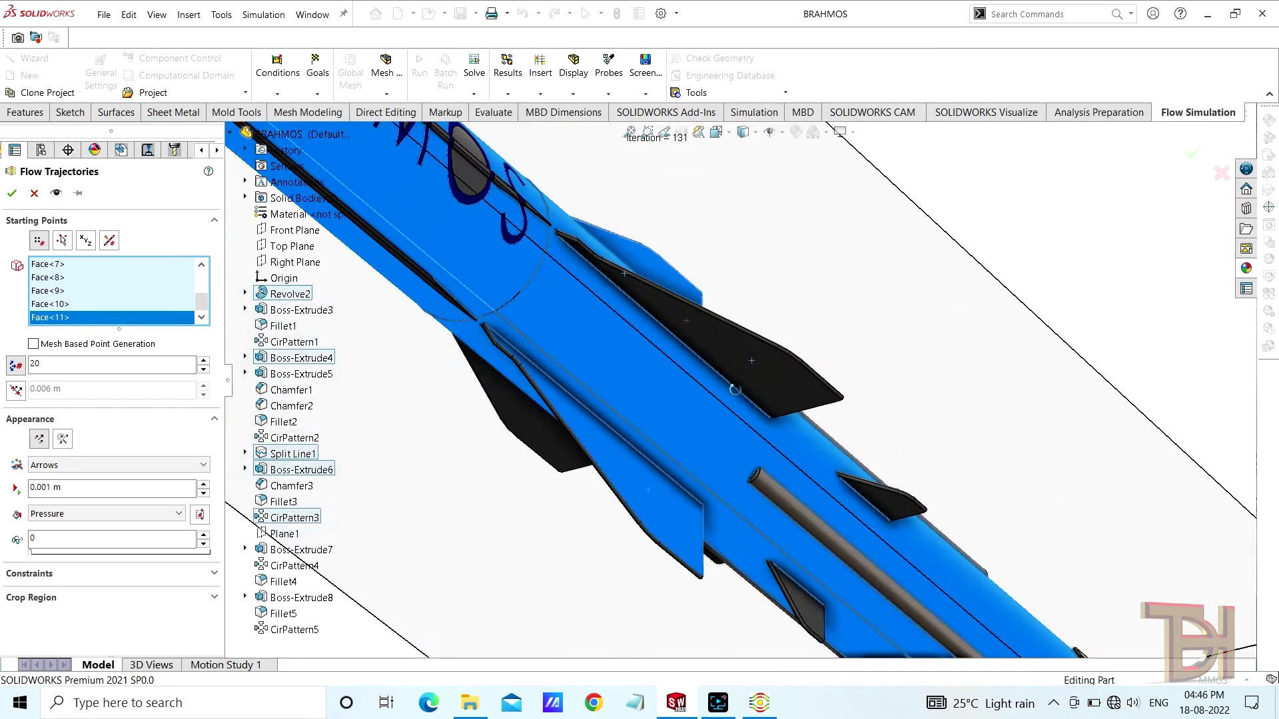
pyautogui.click(768, 370)
# - Add further fin and missile faces as starting points from top-down and angled views
pyautogui.moveTo(744, 555)
pyautogui.mouseDown(button='middle')
pyautogui.moveTo(764, 491)
pyautogui.moveTo(792, 533)
pyautogui.mouseUp(button='middle')
pyautogui.click(800, 549)
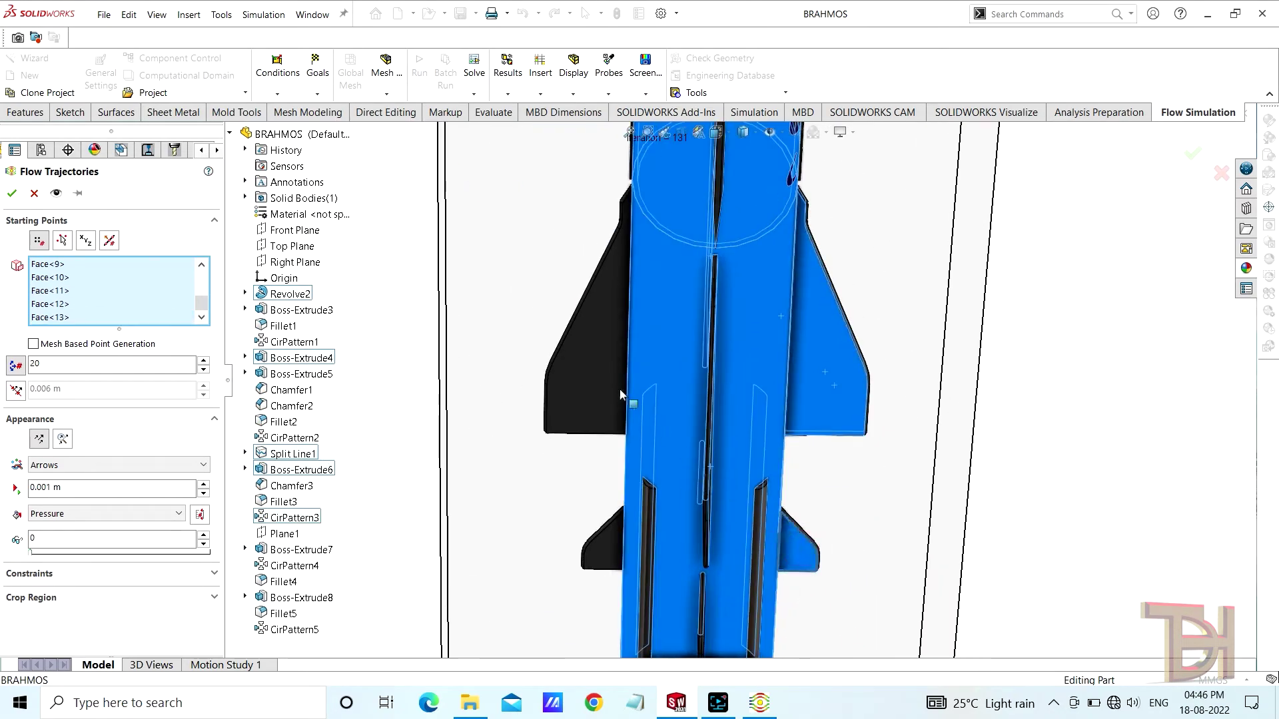
pyautogui.click(600, 369)
pyautogui.click(613, 557)
pyautogui.moveTo(613, 556); pyautogui.dragTo(825, 516, button='middle')
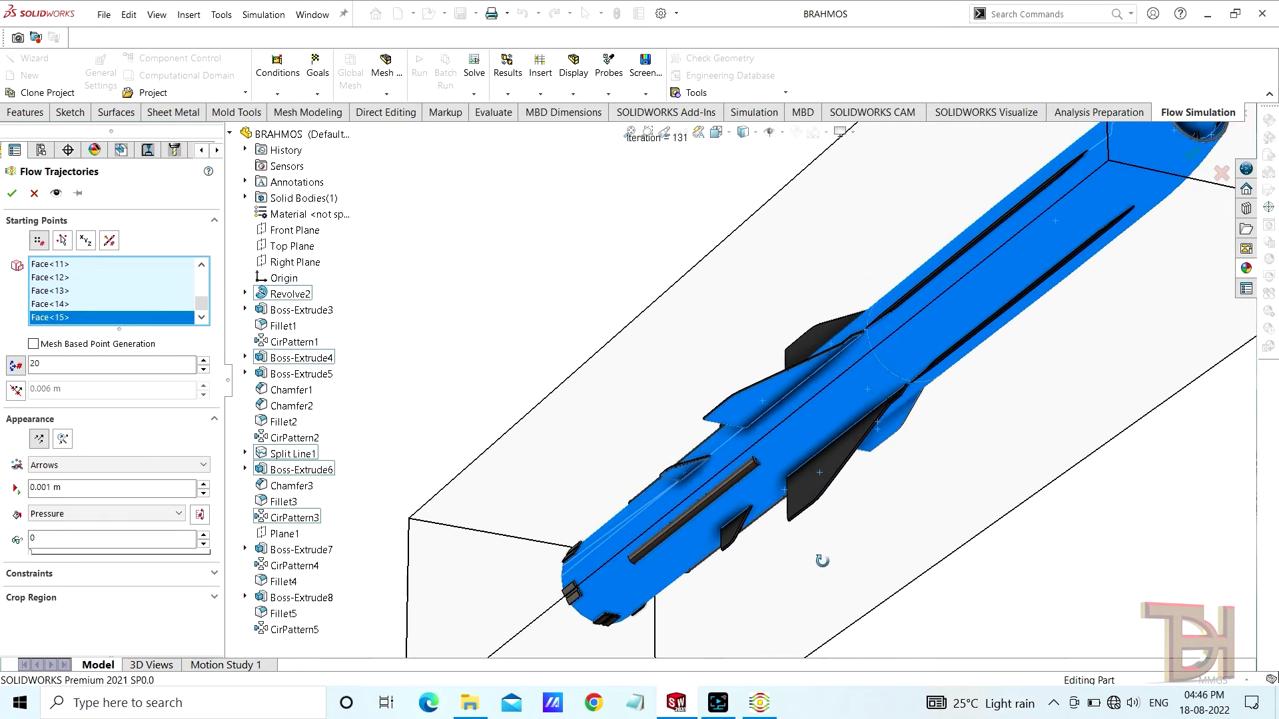
pyautogui.click(826, 516)
pyautogui.click(837, 473)
pyautogui.scroll(5, 837, 473)
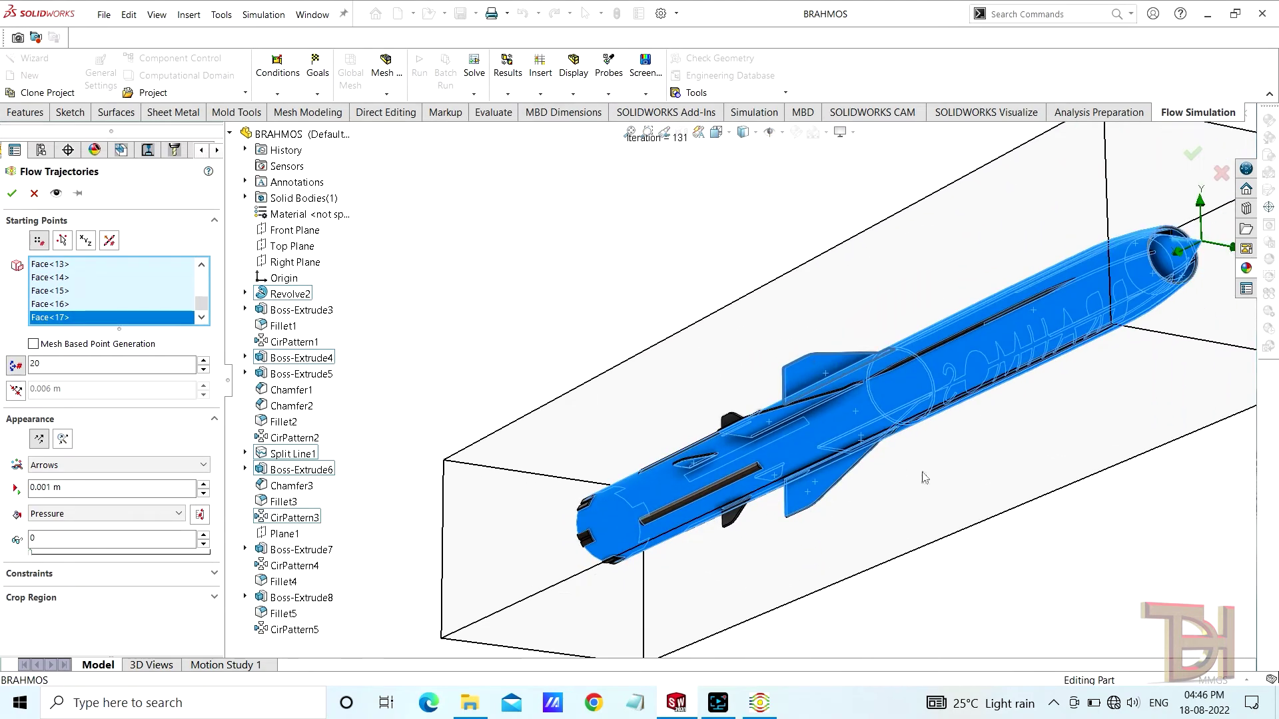
pyautogui.moveTo(836, 473)
pyautogui.mouseDown(button='middle')
pyautogui.moveTo(1026, 423)
pyautogui.moveTo(1190, 468)
pyautogui.mouseUp(button='middle')
pyautogui.scroll(-3, 1025, 423)
pyautogui.scroll(-5, 1026, 423)
pyautogui.hotkey('ctrl', '1')
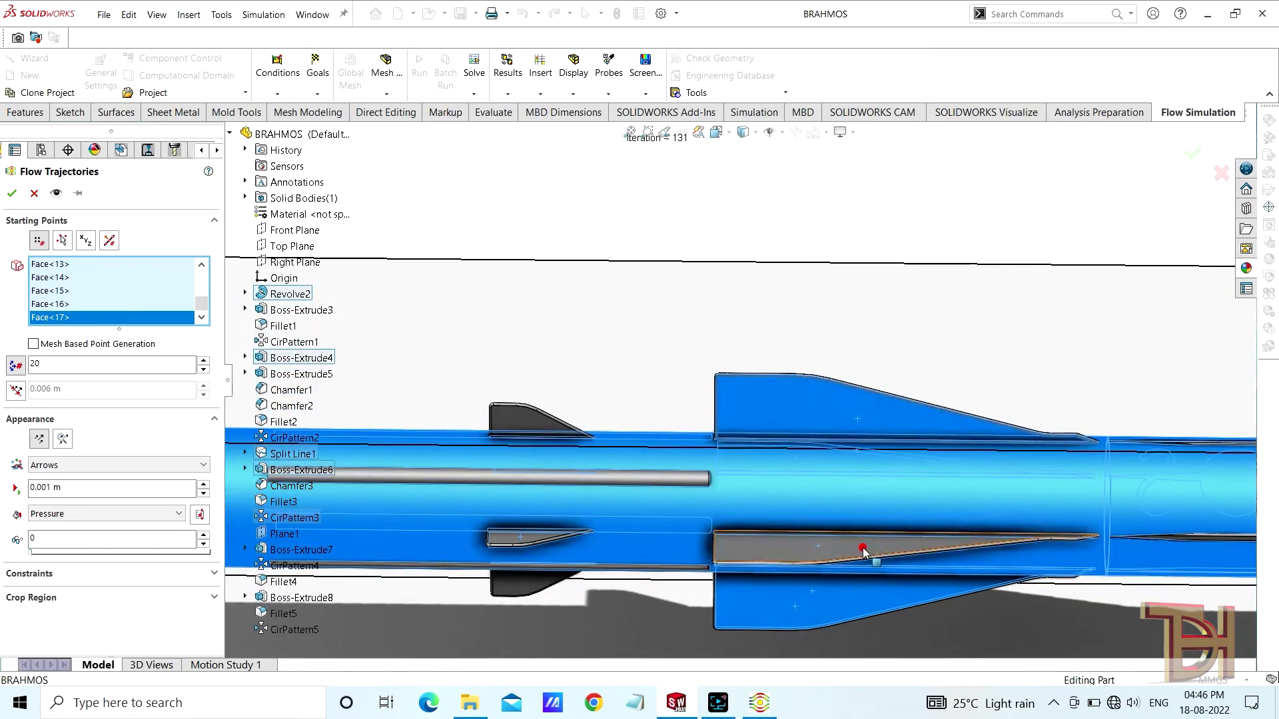
# - Add two more missile body faces as starting points from side and angled views
pyautogui.click(864, 552)
pyautogui.scroll(3, 932, 537)
pyautogui.scroll(3, 932, 536)
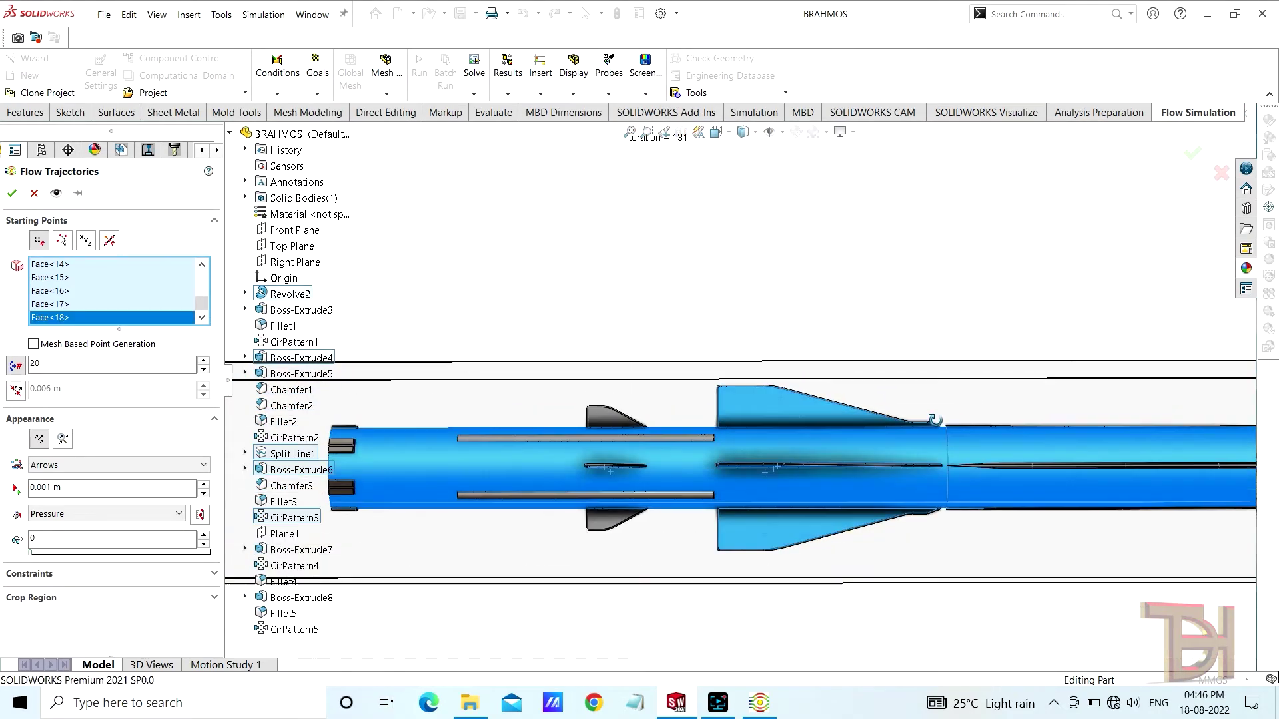
pyautogui.moveTo(932, 537)
pyautogui.mouseDown(button='middle')
pyautogui.moveTo(1027, 549)
pyautogui.moveTo(665, 526)
pyautogui.mouseUp(button='middle')
pyautogui.scroll(5, 1027, 549)
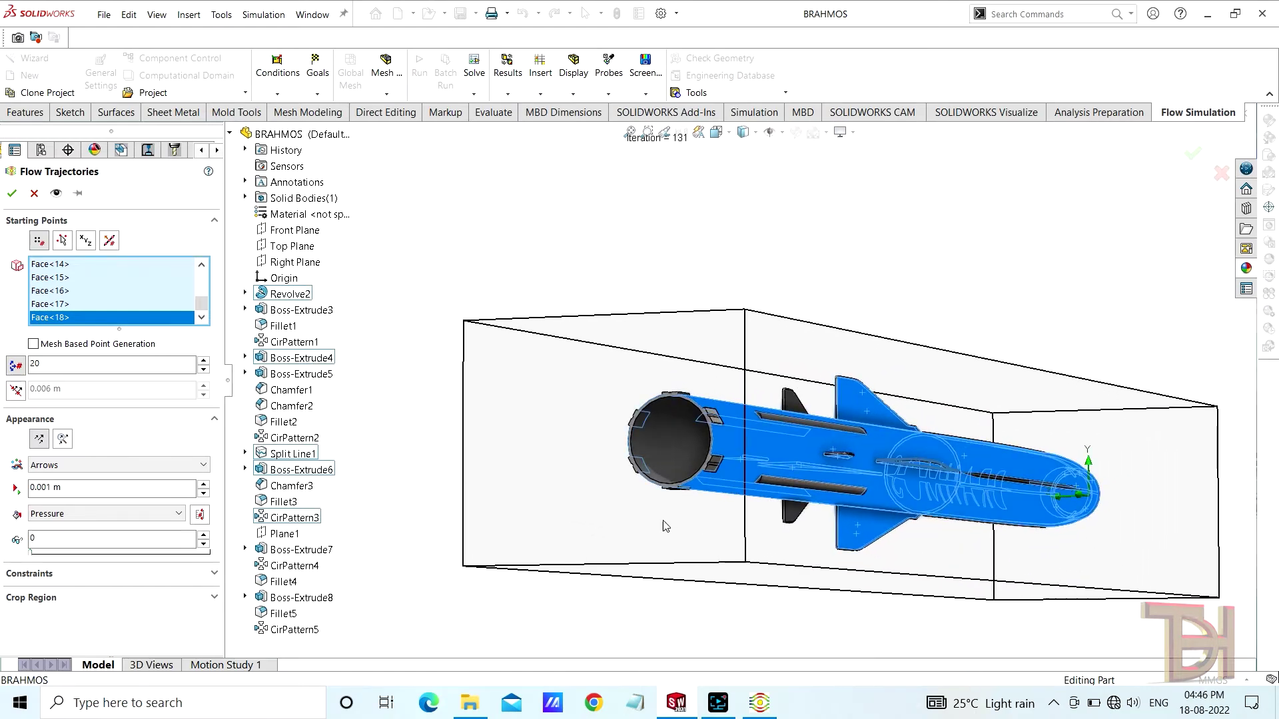
pyautogui.click(668, 456)
# - Add a tail face as a starting point, then return to an isometric view
pyautogui.moveTo(668, 457)
pyautogui.mouseDown(button='middle')
pyautogui.moveTo(975, 484)
pyautogui.moveTo(905, 537)
pyautogui.mouseUp(button='middle')
pyautogui.scroll(-5, 964, 485)
pyautogui.scroll(-3, 964, 485)
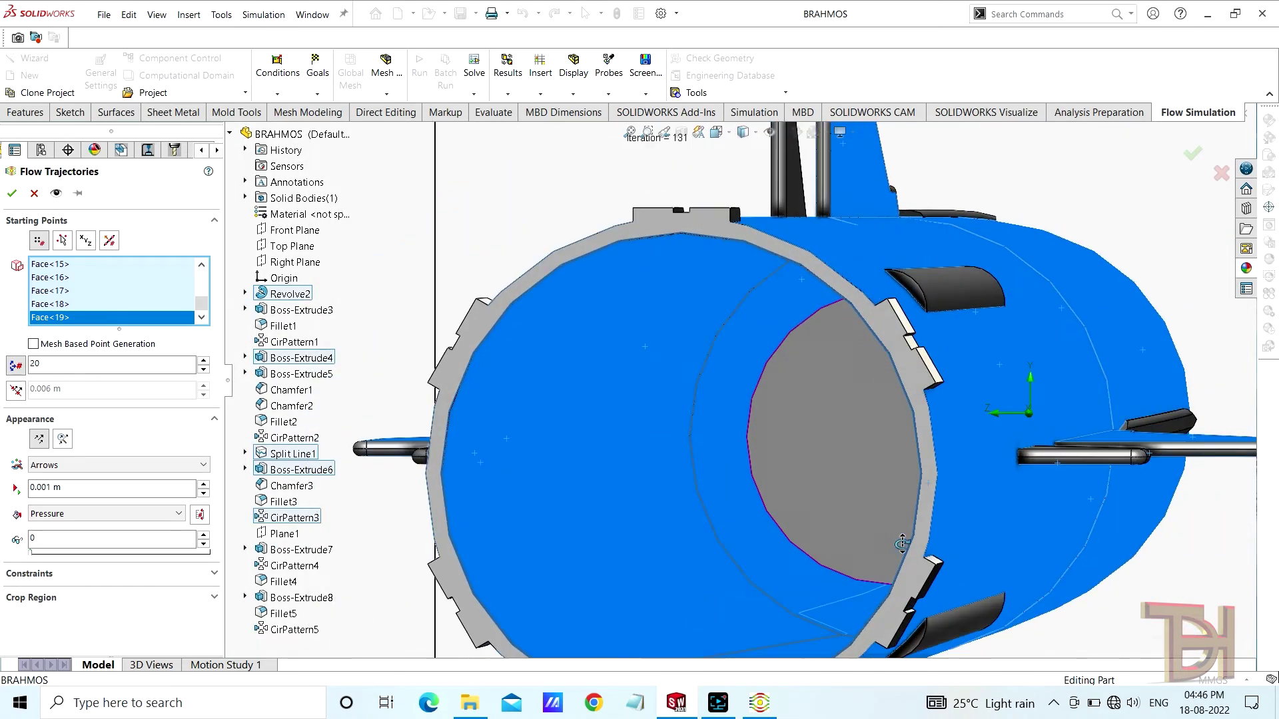
pyautogui.scroll(5, 905, 537)
pyautogui.click(813, 562)
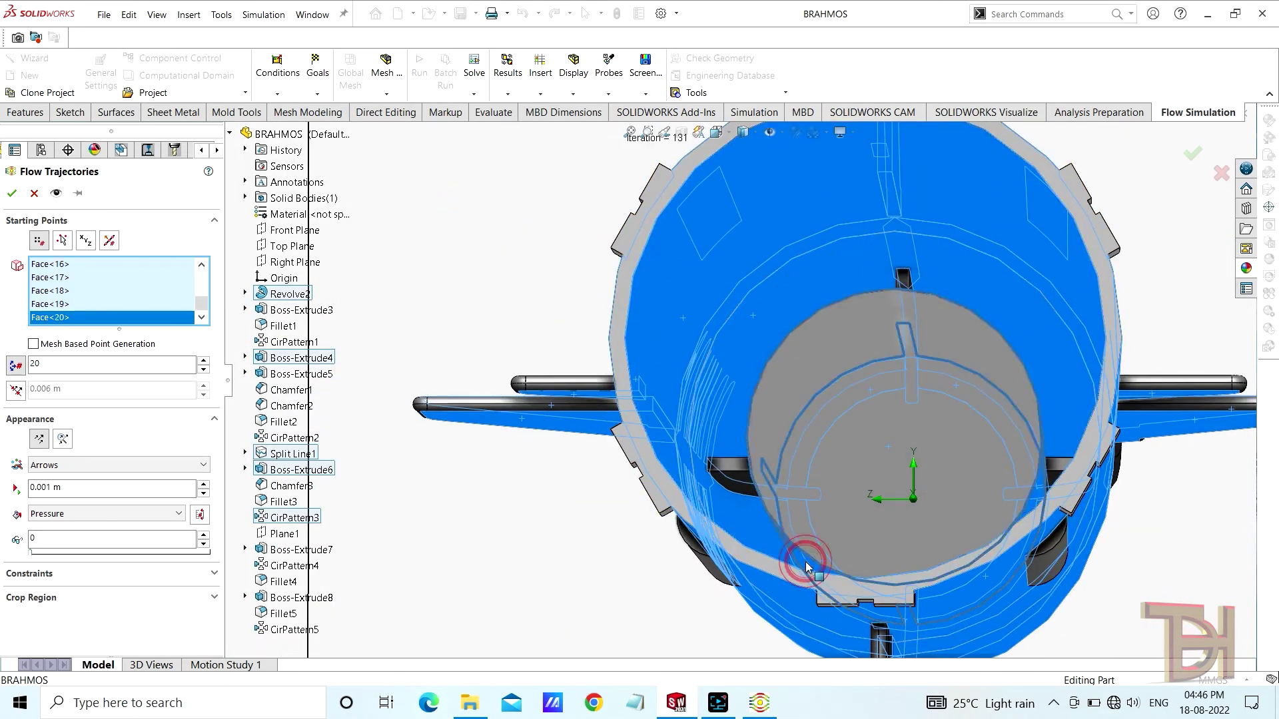
pyautogui.moveTo(927, 492); pyautogui.dragTo(946, 494, button='middle')
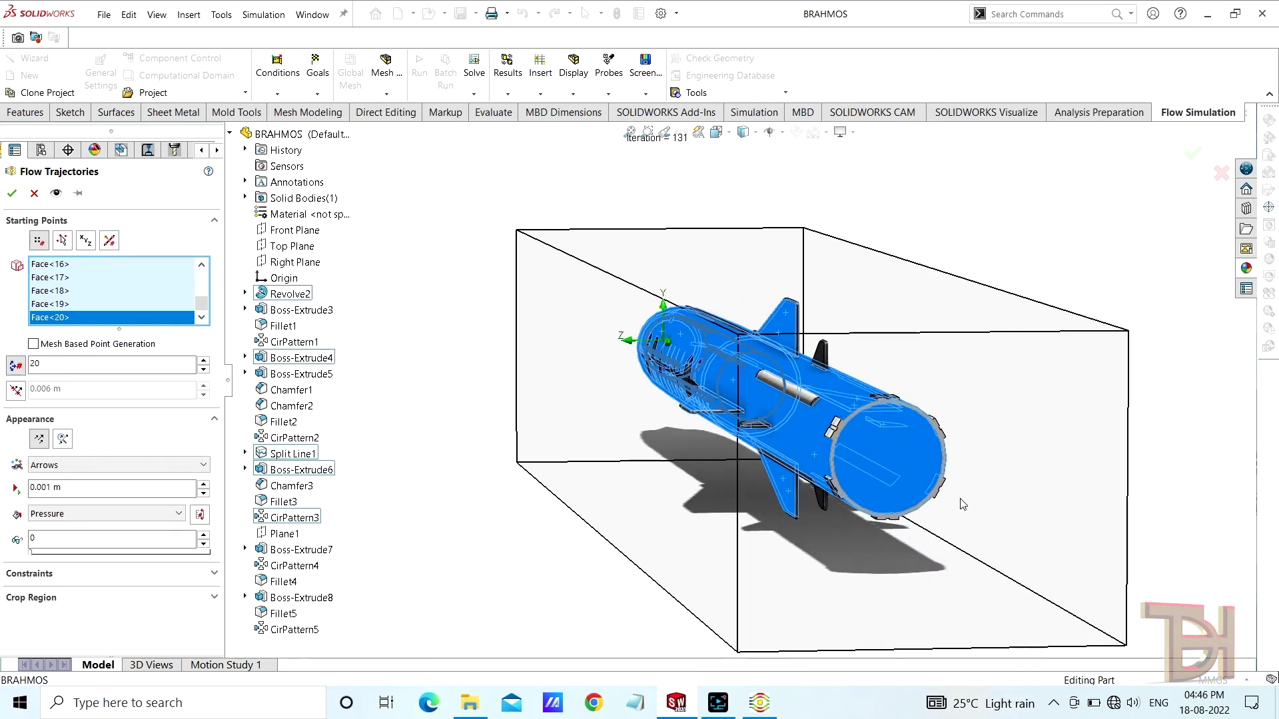
pyautogui.scroll(-5, 1046, 486)
pyautogui.scroll(3, 1047, 485)
pyautogui.hotkey('ctrl', '7')
# - Set 100 trajectory points, preview the pressure-coloured arrows, and confirm Flow Trajectories 1
pyautogui.scroll(-2, 603, 498)
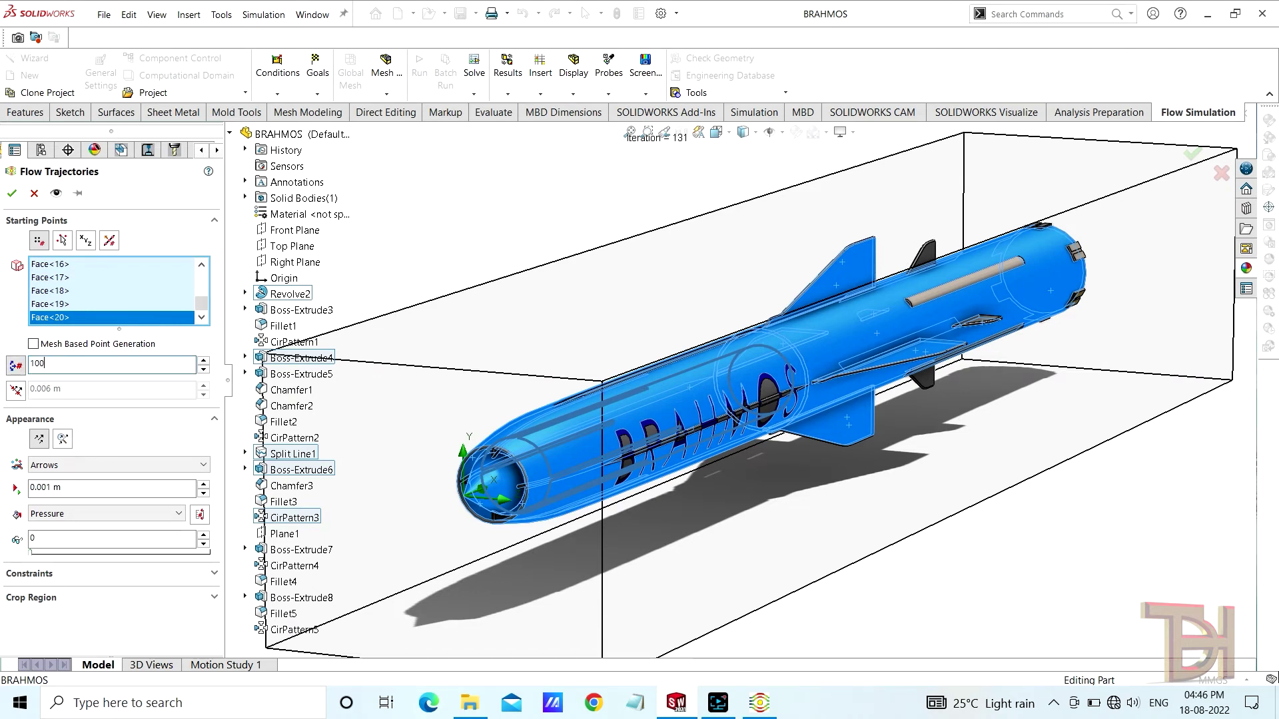
pyautogui.click(55, 194)
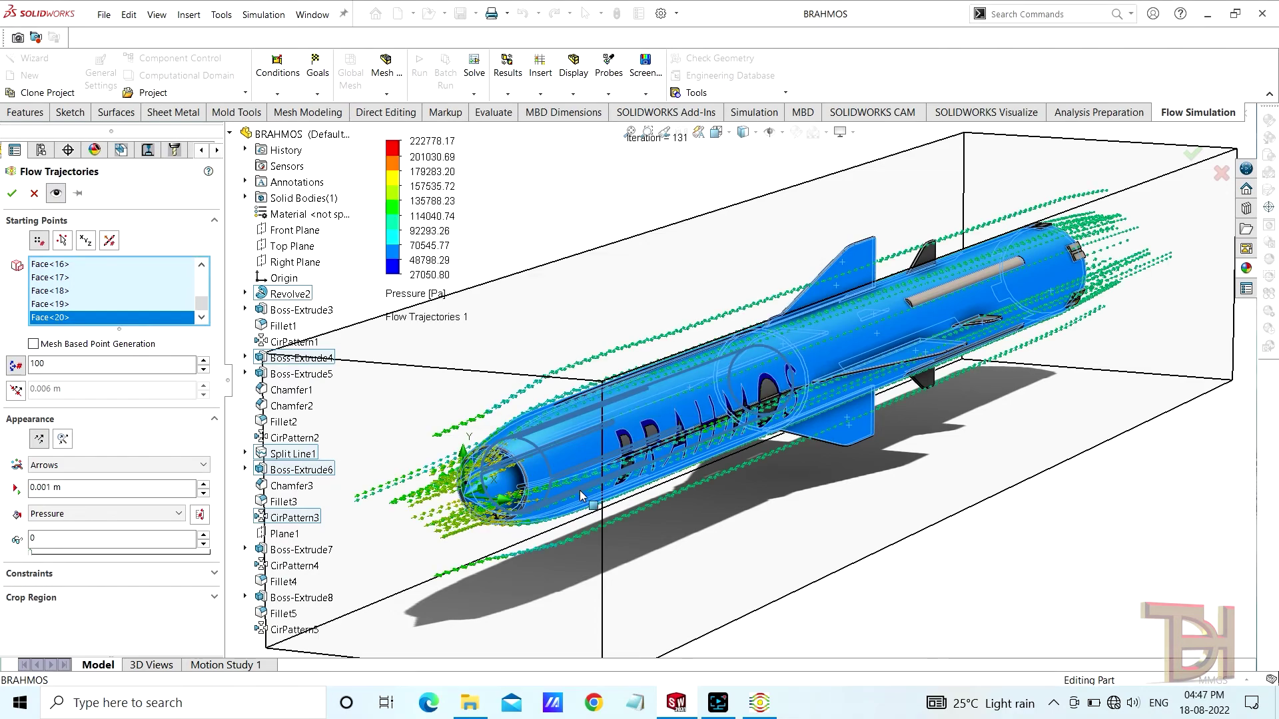
pyautogui.moveTo(579, 491)
pyautogui.mouseDown(button='middle')
pyautogui.moveTo(719, 530)
pyautogui.moveTo(662, 514)
pyautogui.moveTo(653, 526)
pyautogui.mouseUp(button='middle')
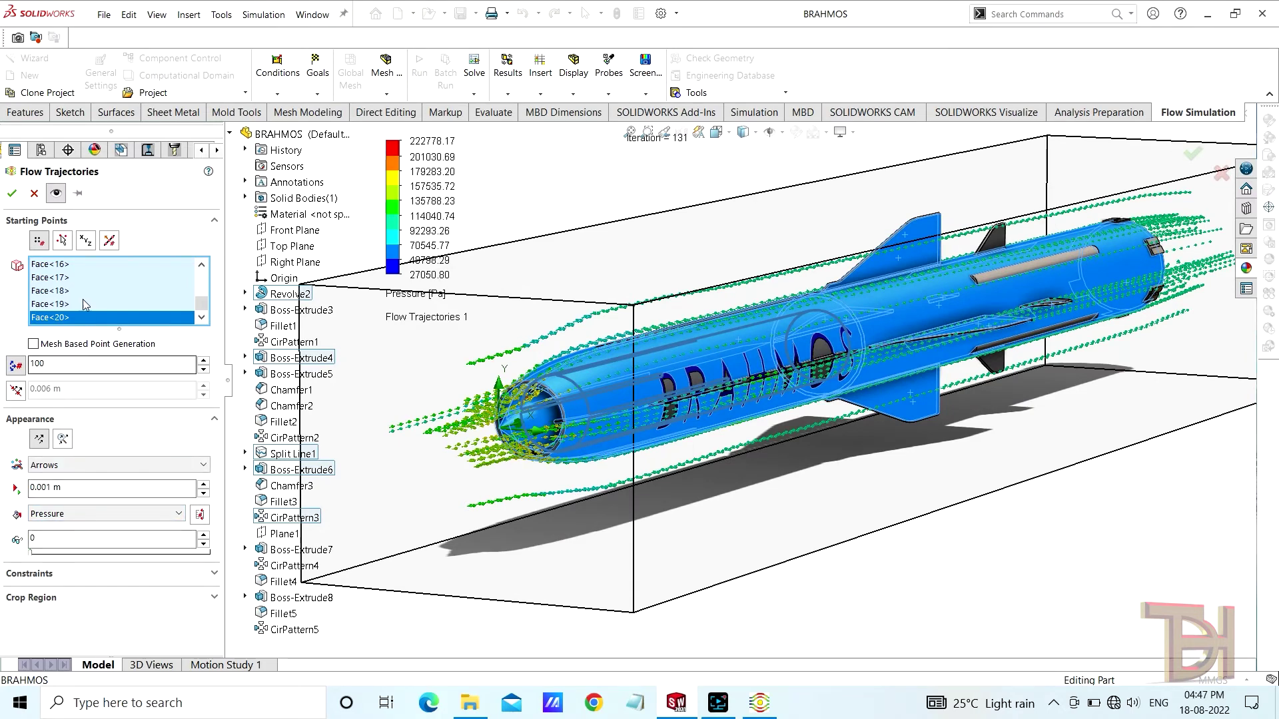
pyautogui.click(13, 193)
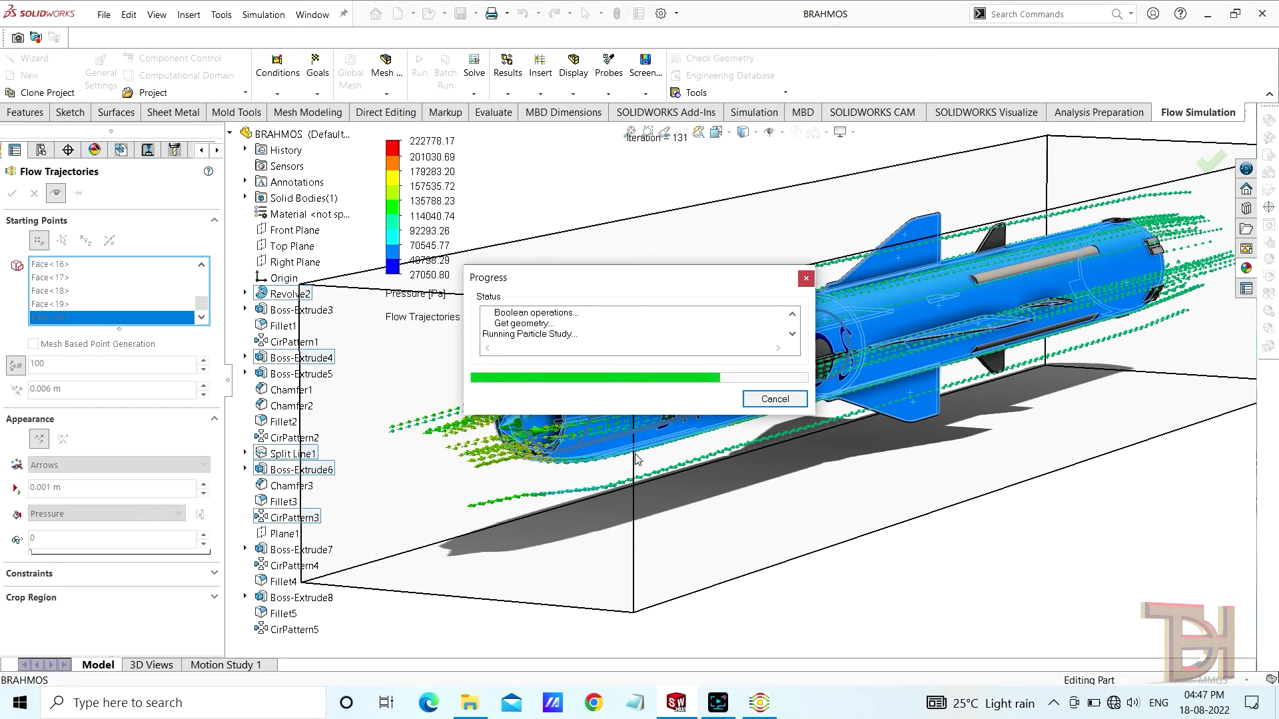
pyautogui.scroll(-2, 659, 426)
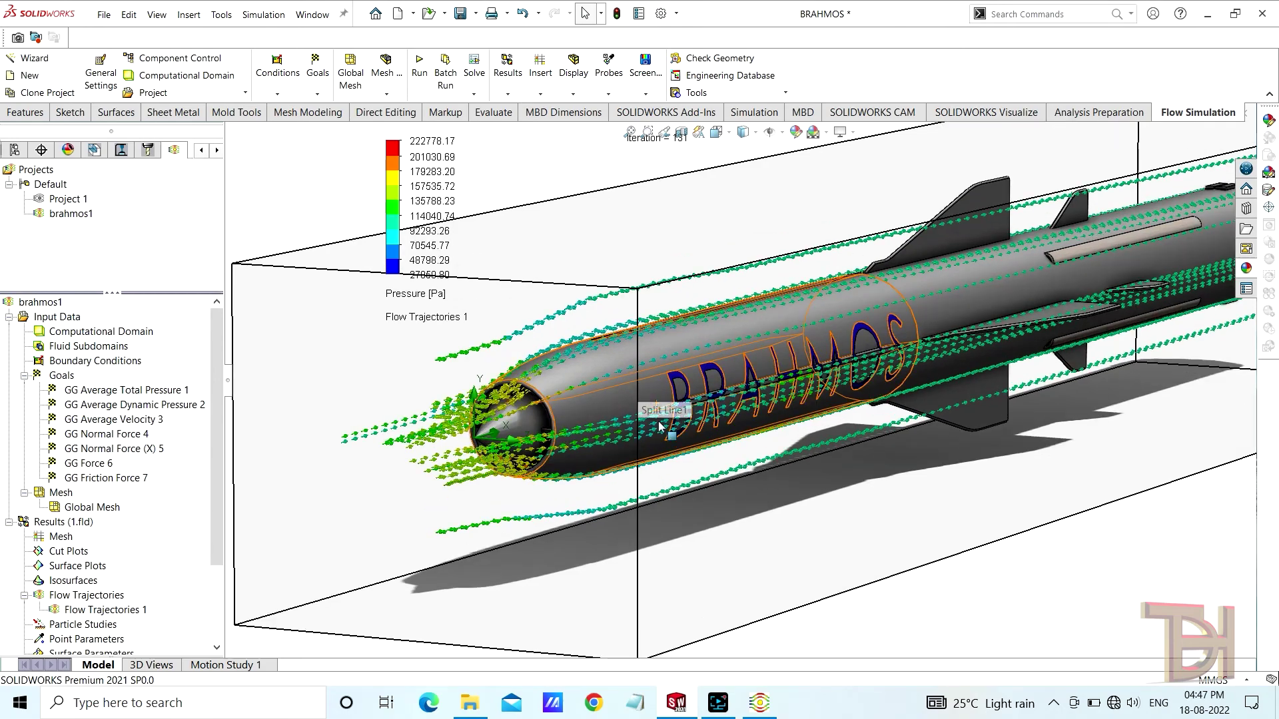
pyautogui.click(947, 603)
pyautogui.moveTo(947, 603); pyautogui.dragTo(380, 650, button='middle')
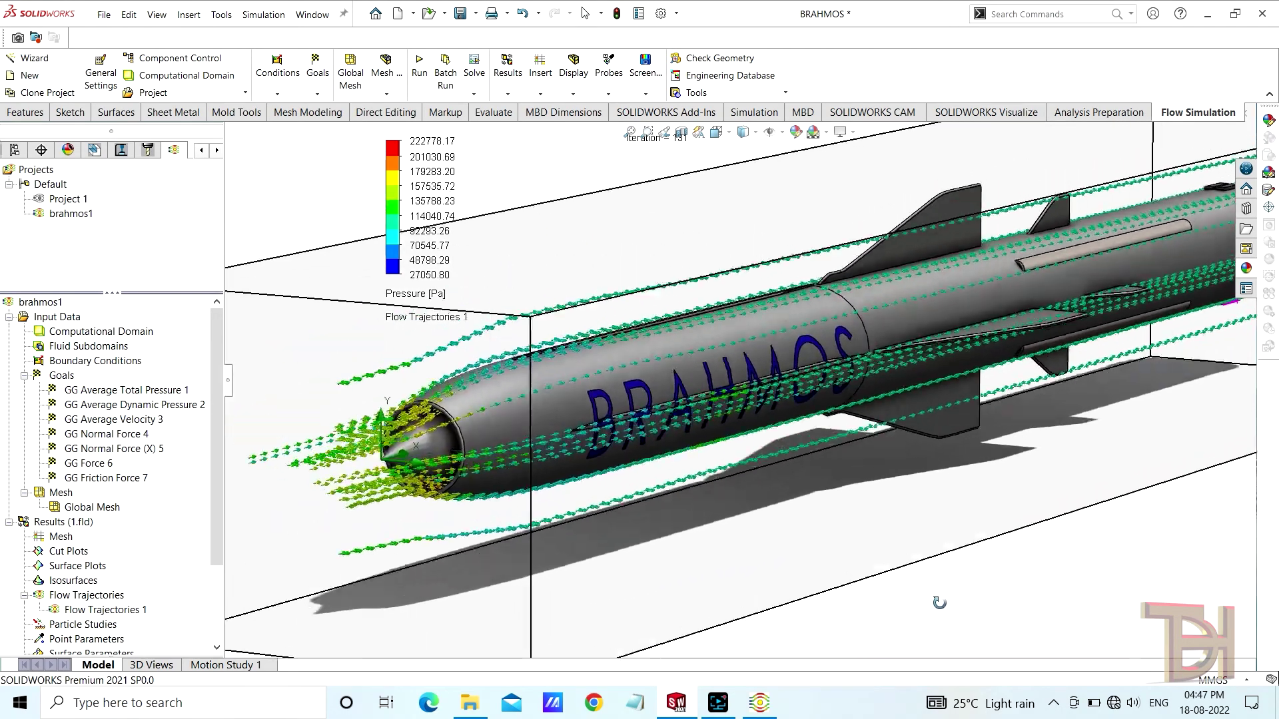
pyautogui.rightClick(81, 612)
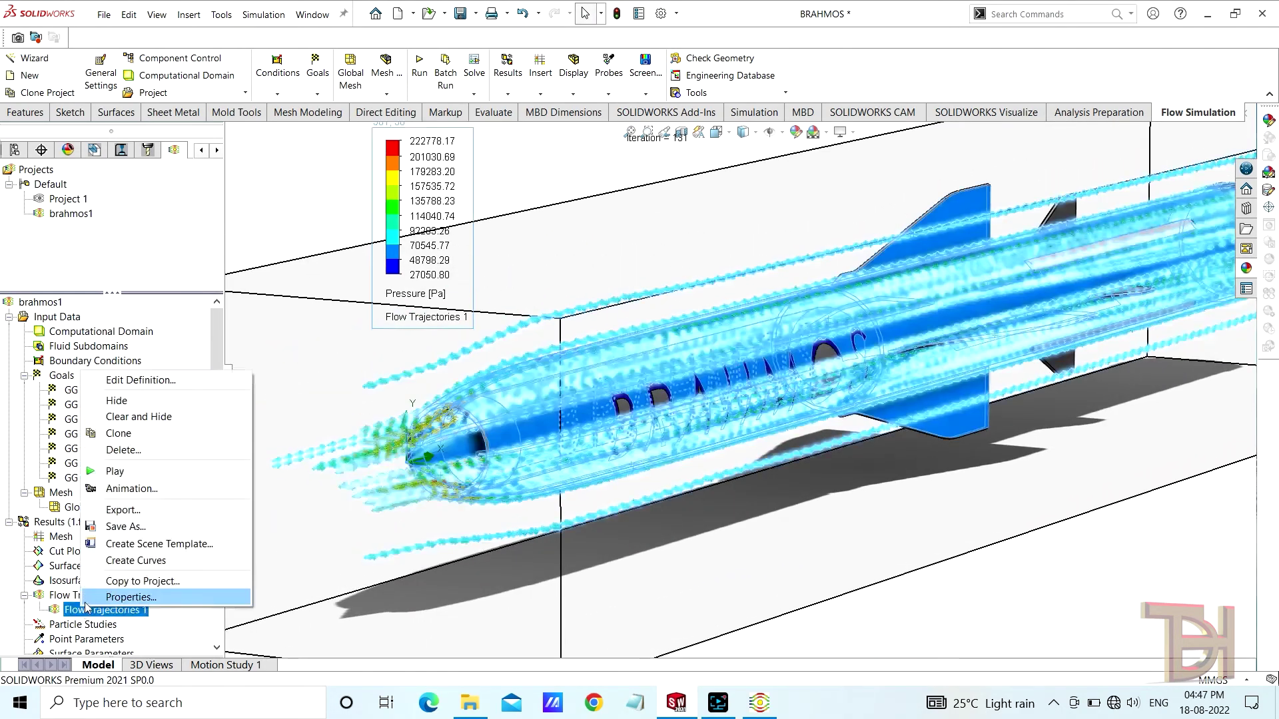
pyautogui.click(87, 469)
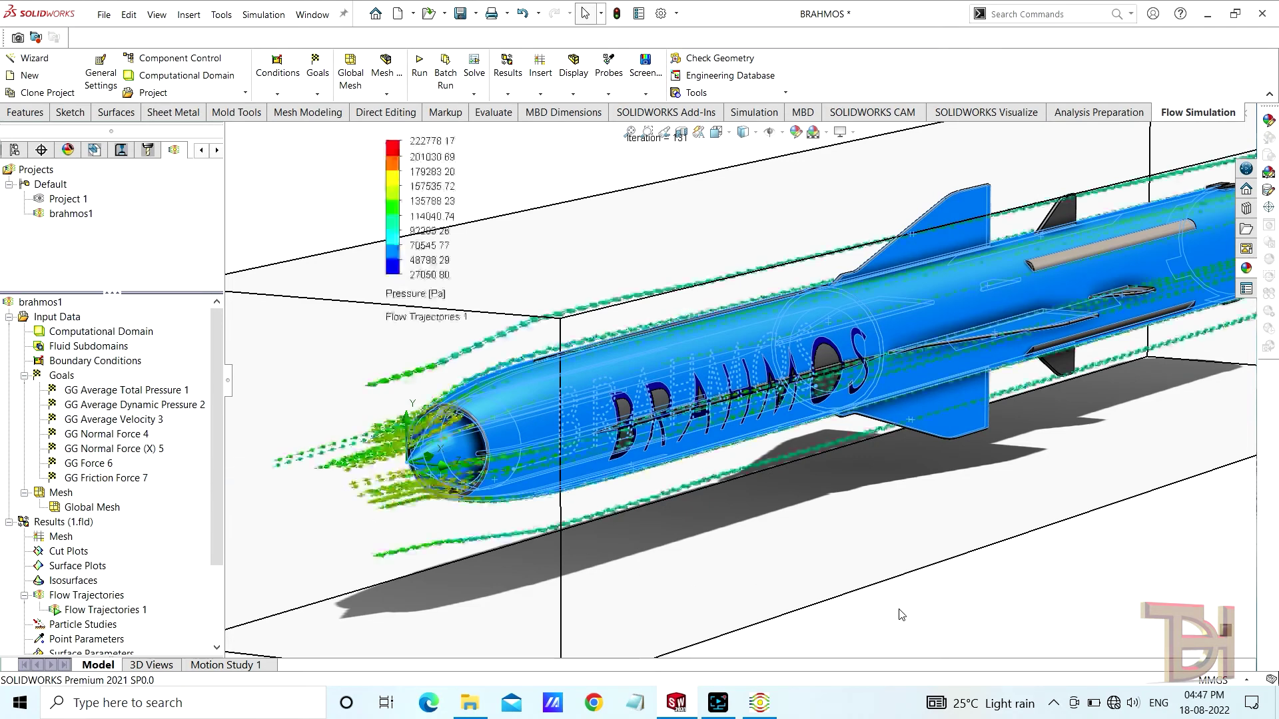
# - Zoom and orbit around the missile nose to inspect the trajectory arrows
pyautogui.moveTo(899, 608); pyautogui.dragTo(866, 601, button='middle')
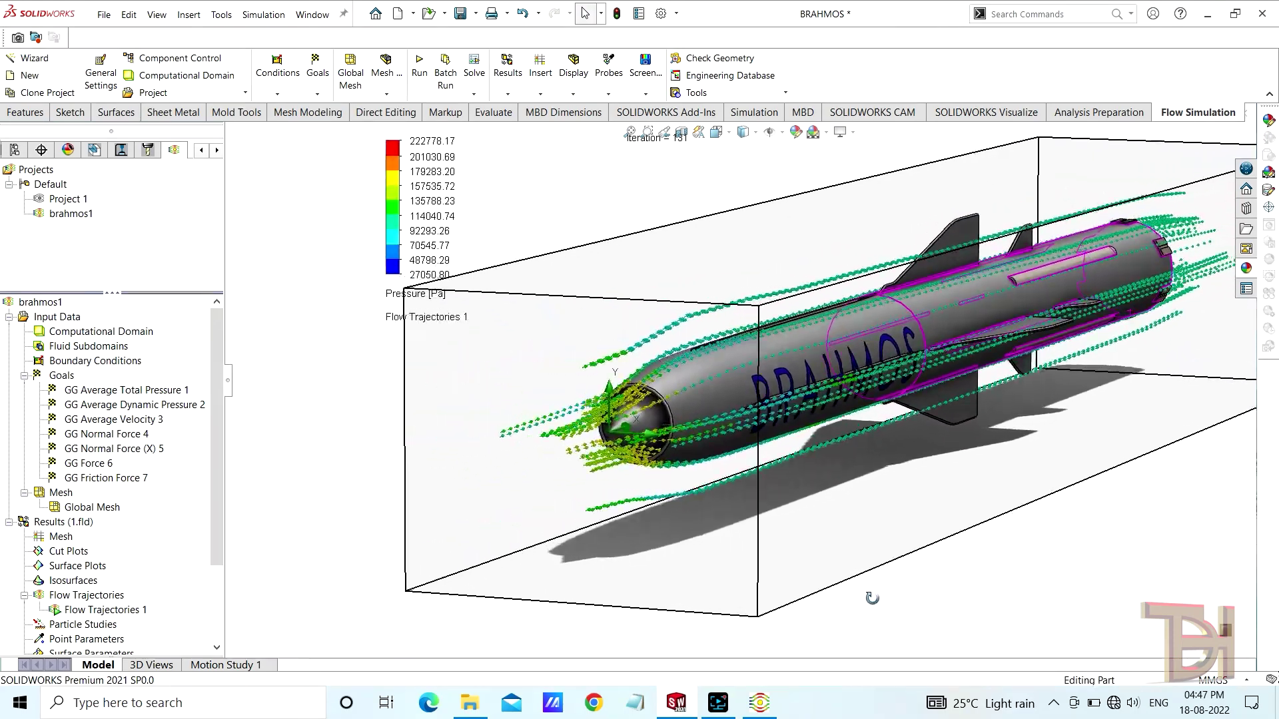
pyautogui.scroll(-5, 718, 211)
pyautogui.scroll(3, 718, 212)
pyautogui.scroll(-3, 785, 309)
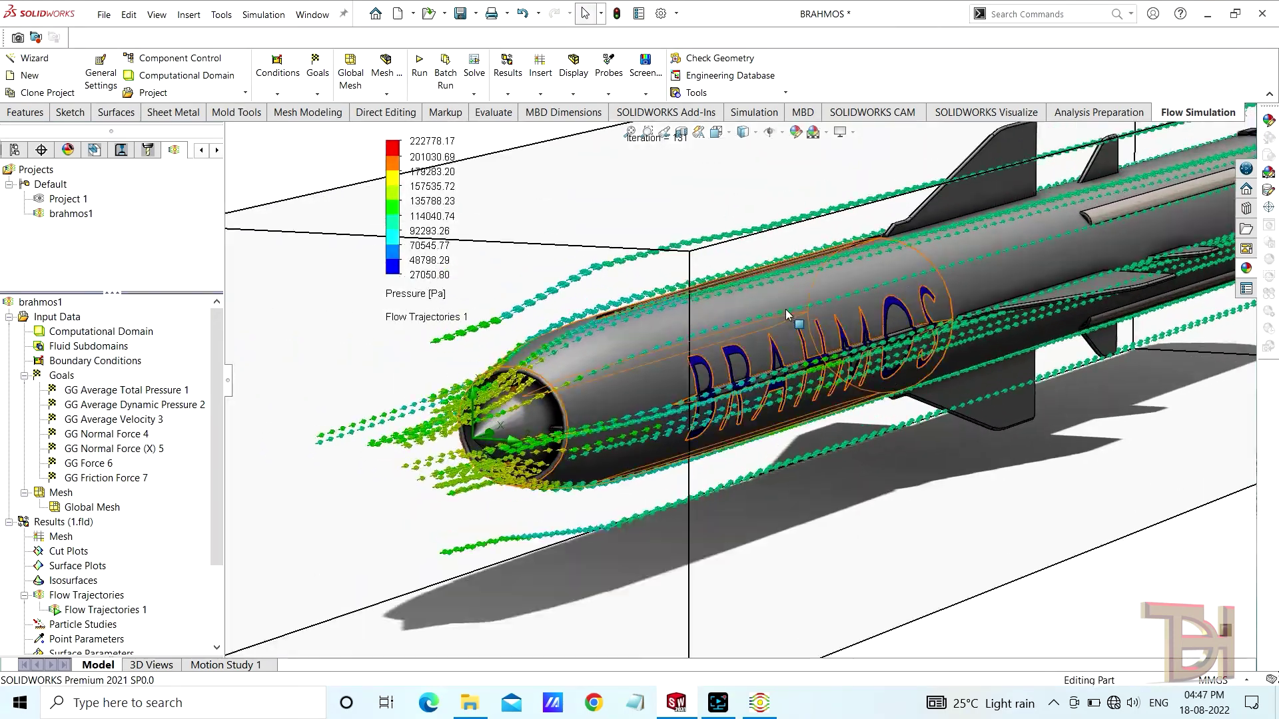
pyautogui.scroll(-3, 584, 432)
pyautogui.scroll(-2, 585, 432)
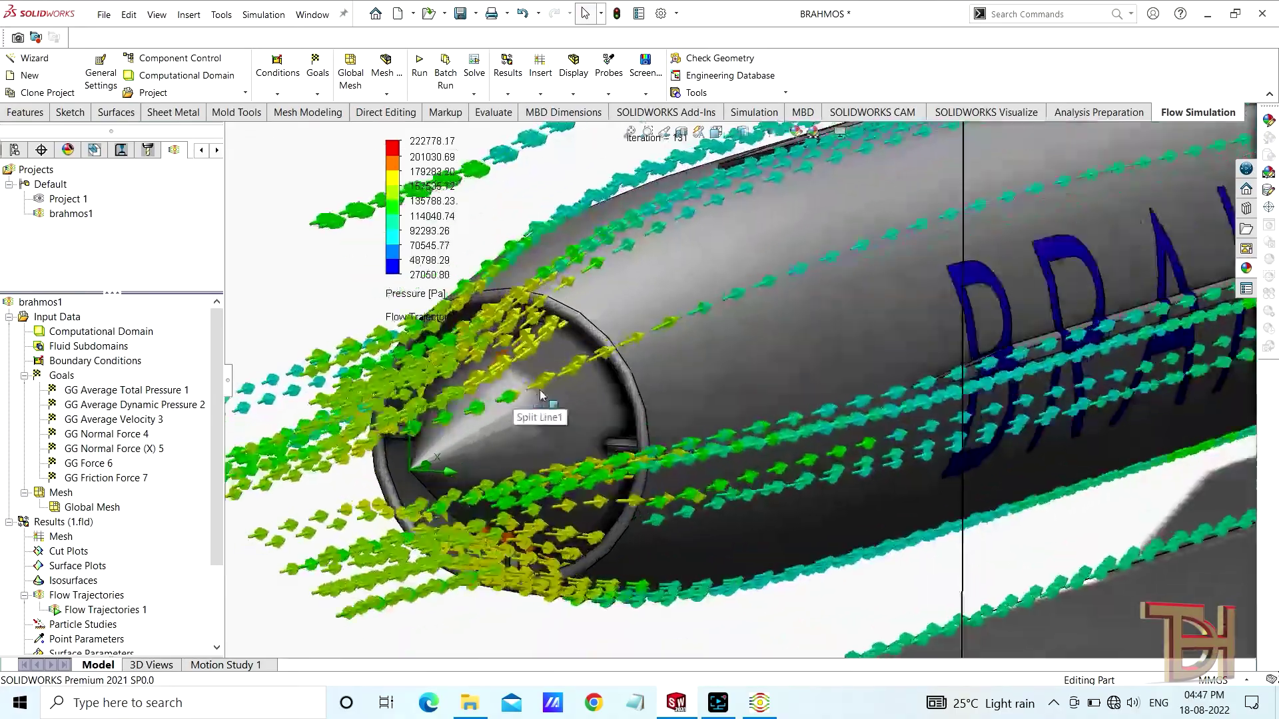
pyautogui.scroll(-2, 536, 418)
pyautogui.scroll(-1, 533, 578)
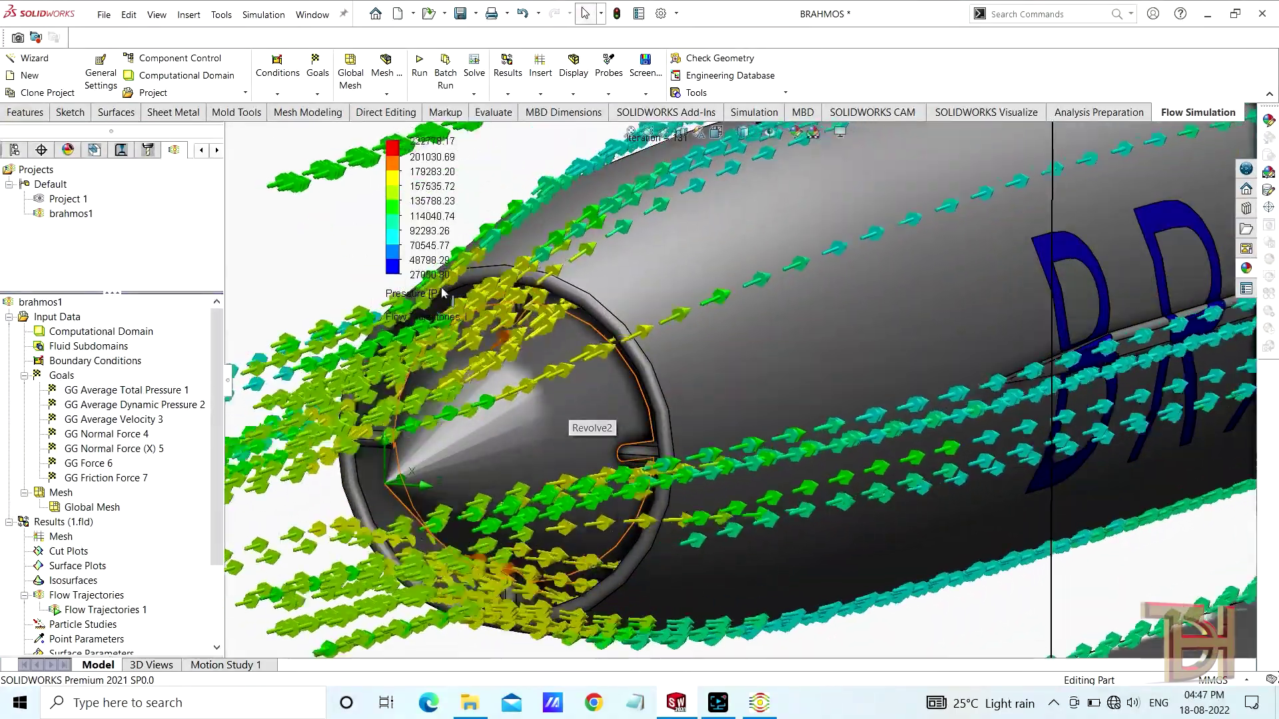
# - Drag the pressure legend down and to the left
pyautogui.click(395, 153)
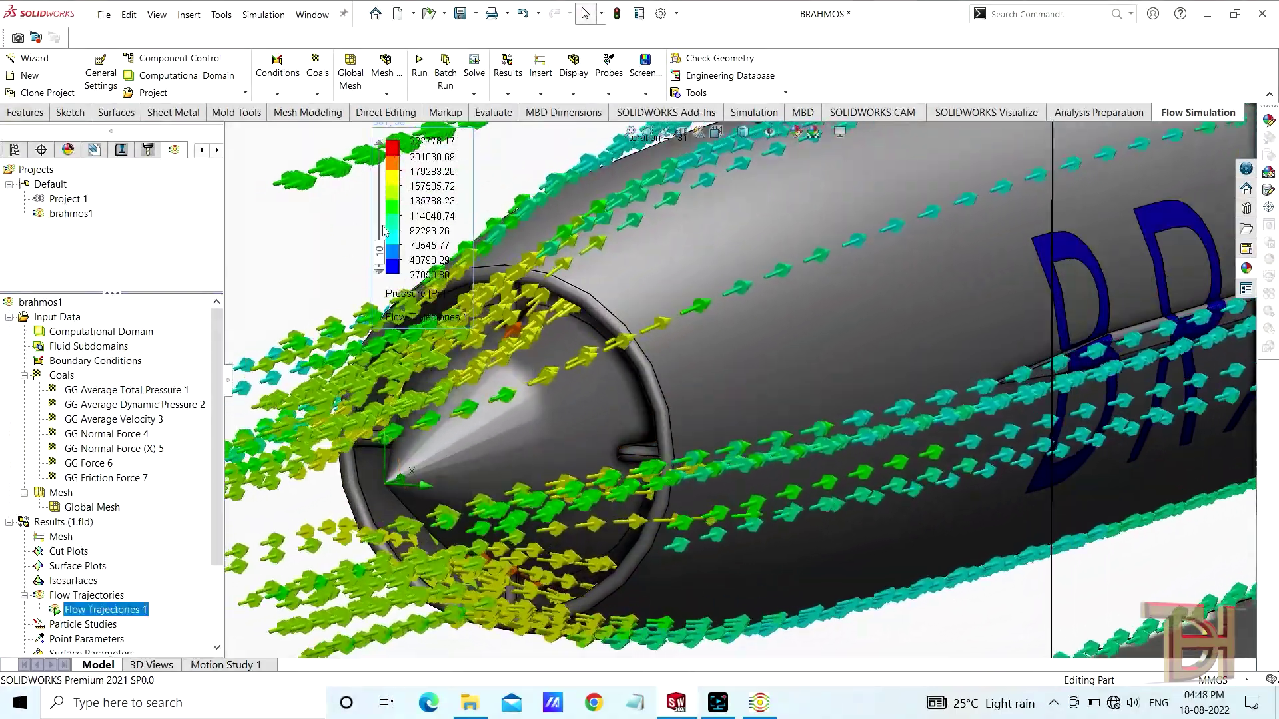
pyautogui.moveTo(395, 152); pyautogui.dragTo(279, 211)
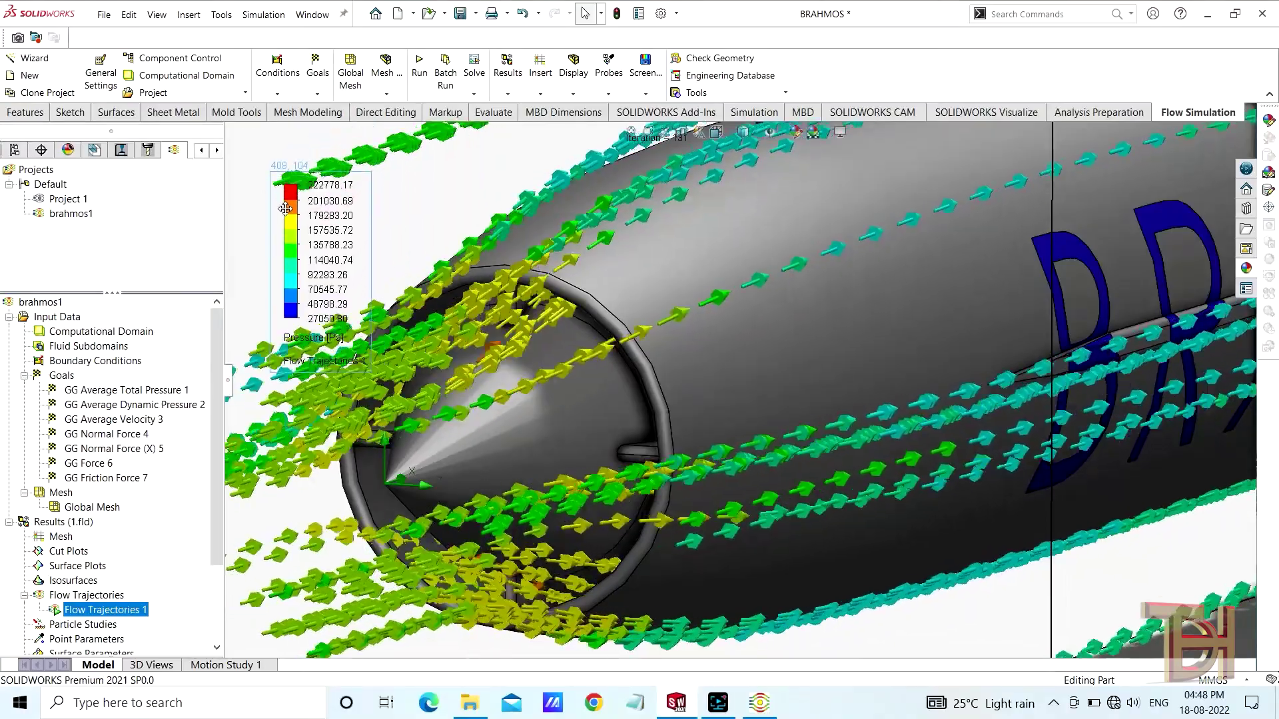
pyautogui.keyDown('ctrl'); pyautogui.moveTo(582, 496); pyautogui.dragTo(668, 506, button='middle'); pyautogui.keyUp('ctrl')
pyautogui.scroll(2, 672, 526)
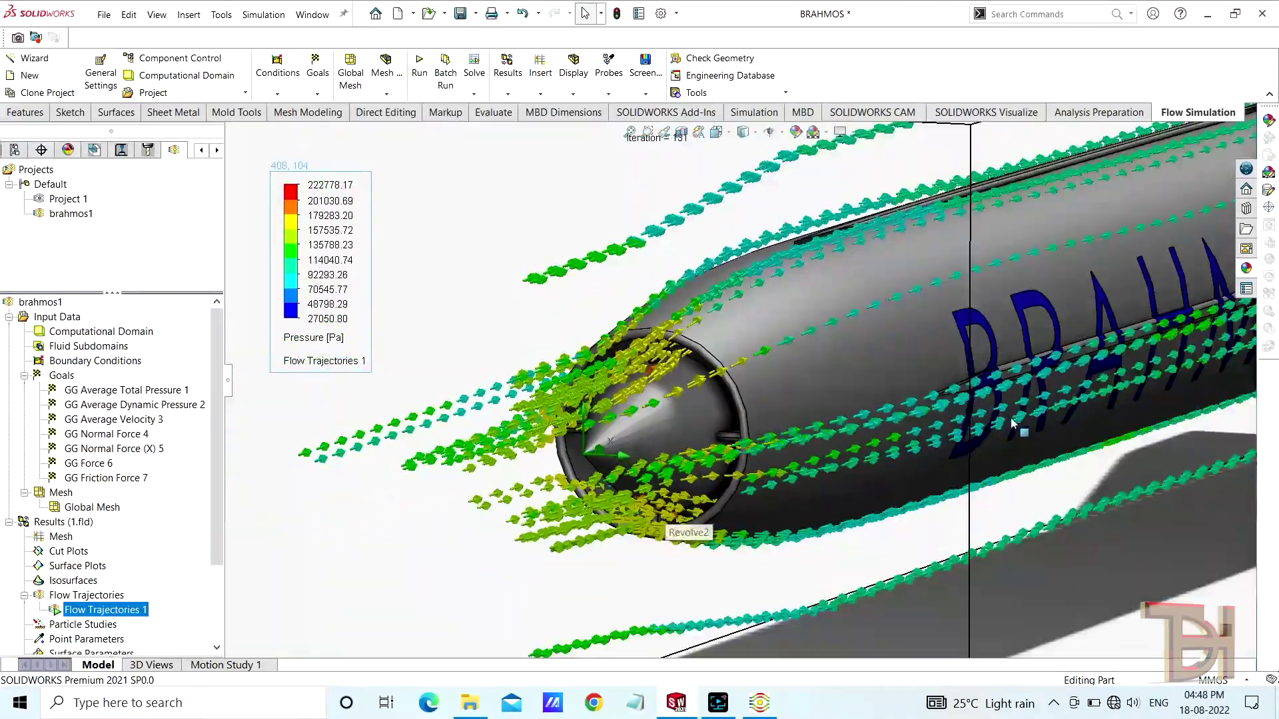
pyautogui.scroll(2, 686, 529)
# - Orbit and zoom along the body to a rear view showing pressures 27,050–222,778 Pa
pyautogui.scroll(-2, 984, 351)
pyautogui.scroll(-1, 933, 453)
pyautogui.scroll(3, 933, 453)
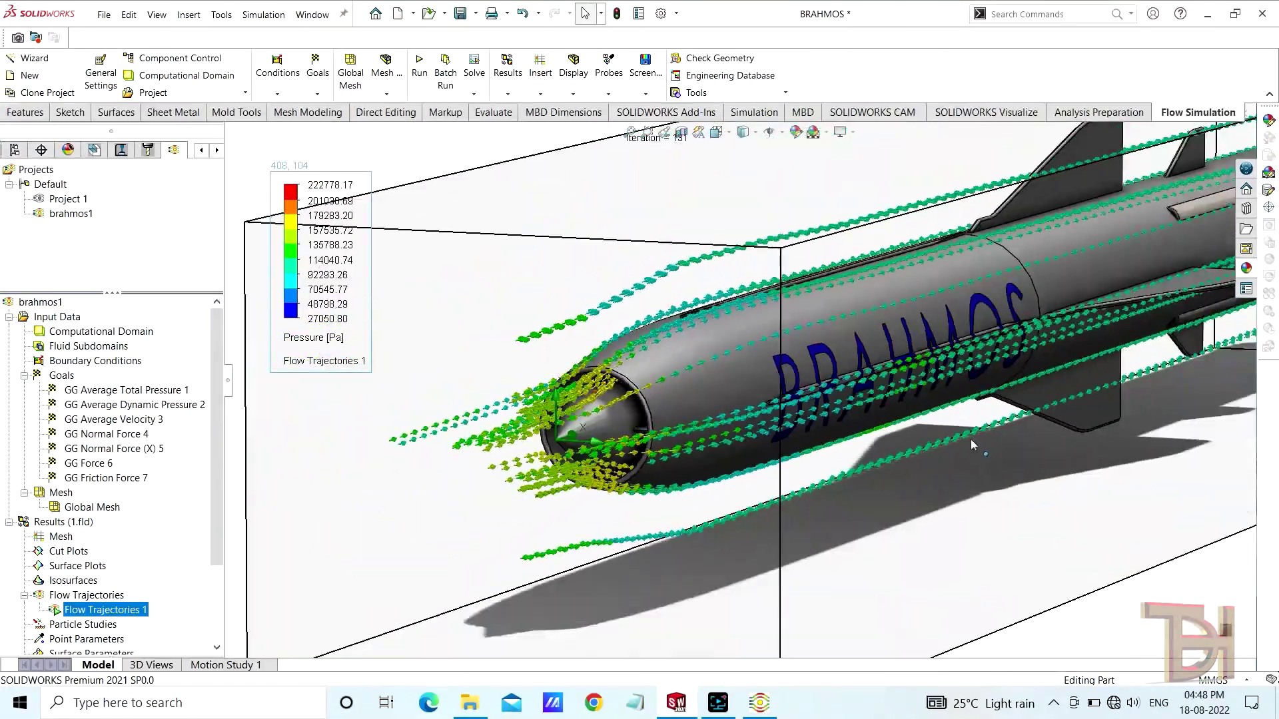
pyautogui.moveTo(970, 438)
pyautogui.mouseDown(button='middle')
pyautogui.moveTo(1038, 288)
pyautogui.moveTo(1104, 273)
pyautogui.mouseUp(button='middle')
pyautogui.scroll(-3, 1066, 359)
pyautogui.scroll(-2, 1024, 445)
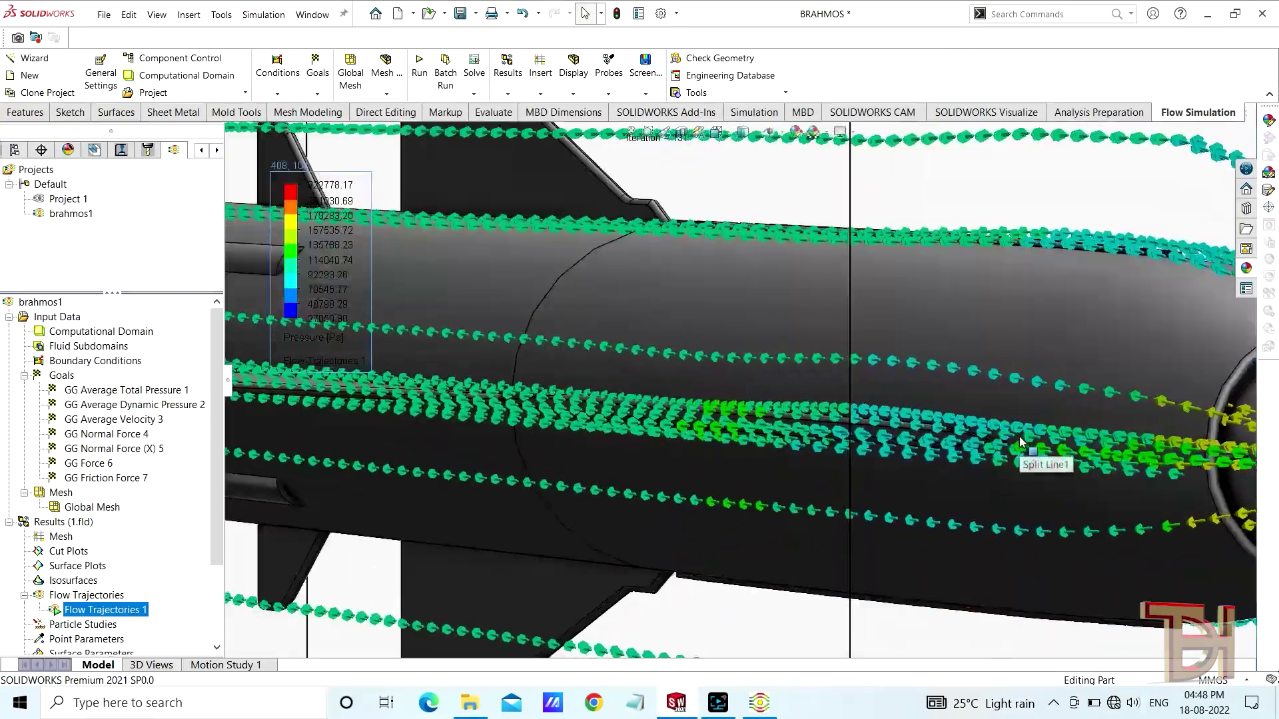